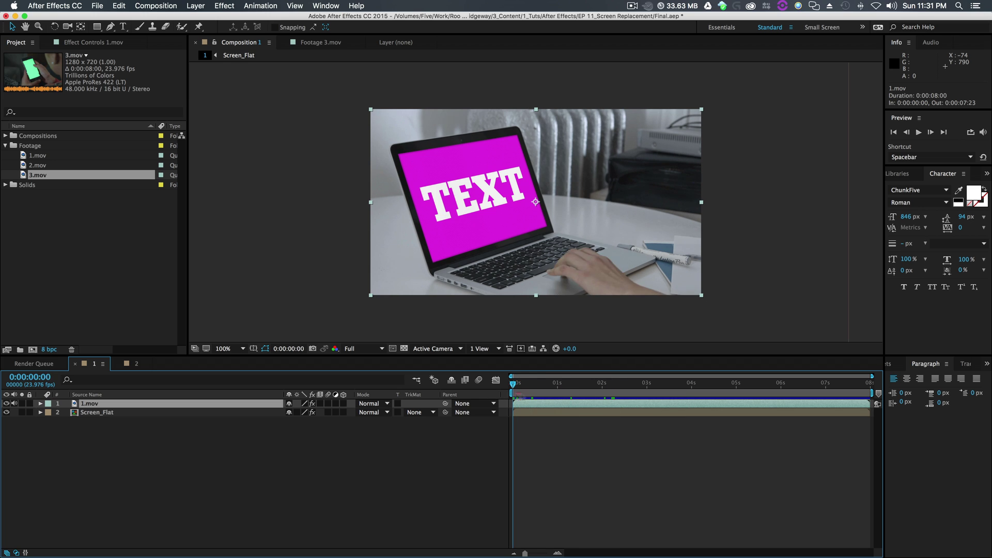
Scrub through composition 1 and toggle the visibility of its 1.mov and Screen_Flat layers to examine the screen replacement
left_click_drag(518, 396, 658, 411)
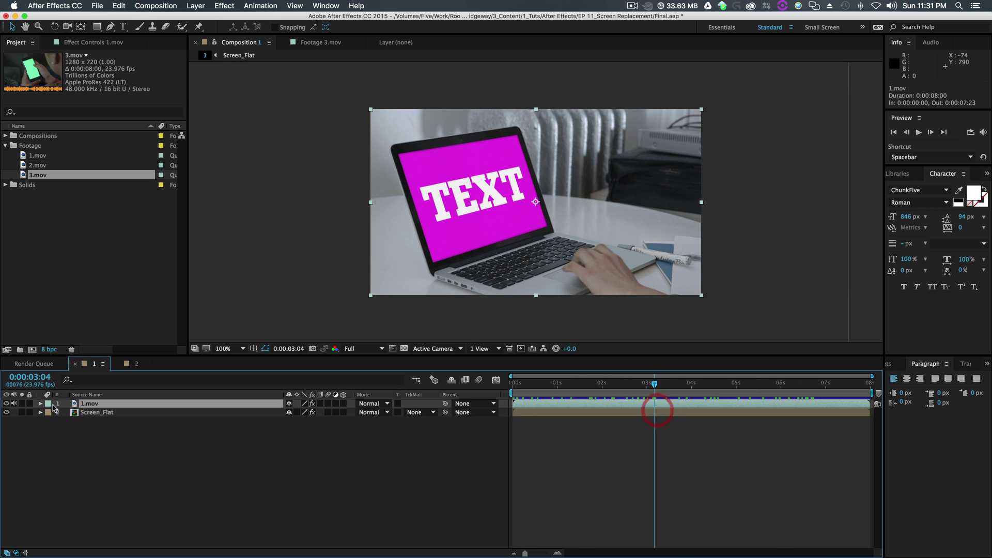
left_click(6, 403)
left_click(7, 403)
left_click(6, 412)
left_click(6, 412)
left_click(6, 412)
left_click(6, 412)
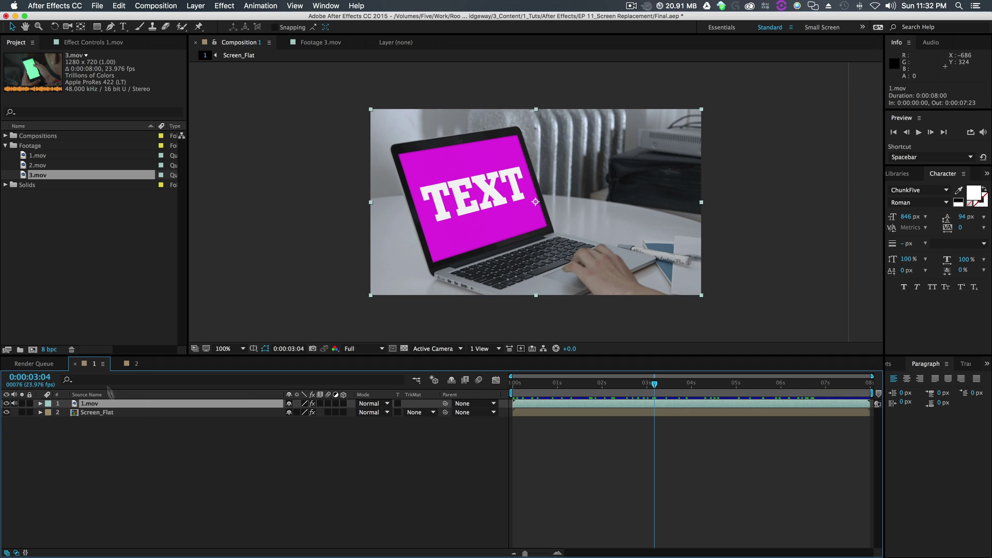
Open composition 2 and scrub its timeline to examine the phone screen replacement
left_click(133, 368)
left_click_drag(608, 386, 655, 402)
left_click_drag(708, 385, 662, 385)
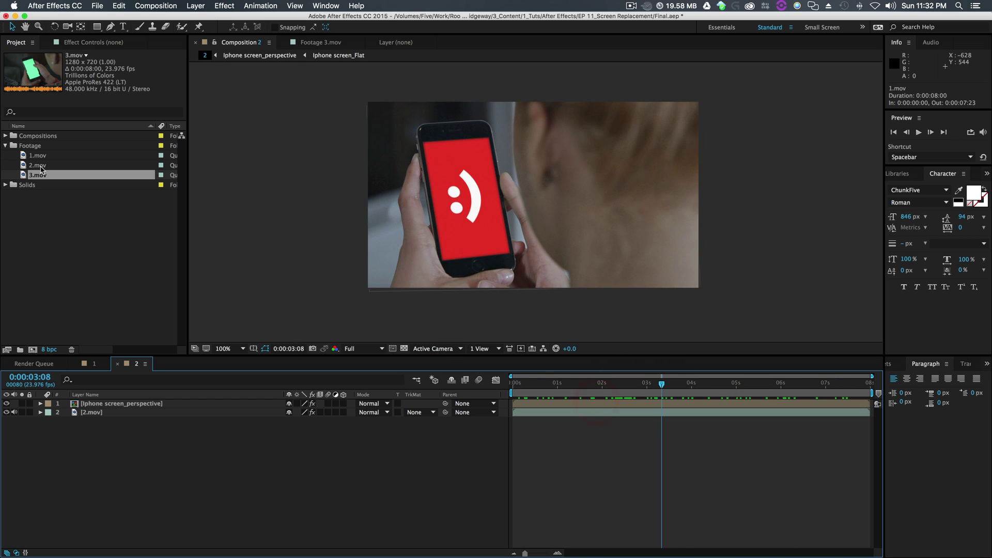
Open the 3.mov footage and play through it to examine how the thumb moves over the green screen
double_click(23, 176)
left_click_drag(516, 382, 537, 385)
left_click(27, 179)
double_click(27, 178)
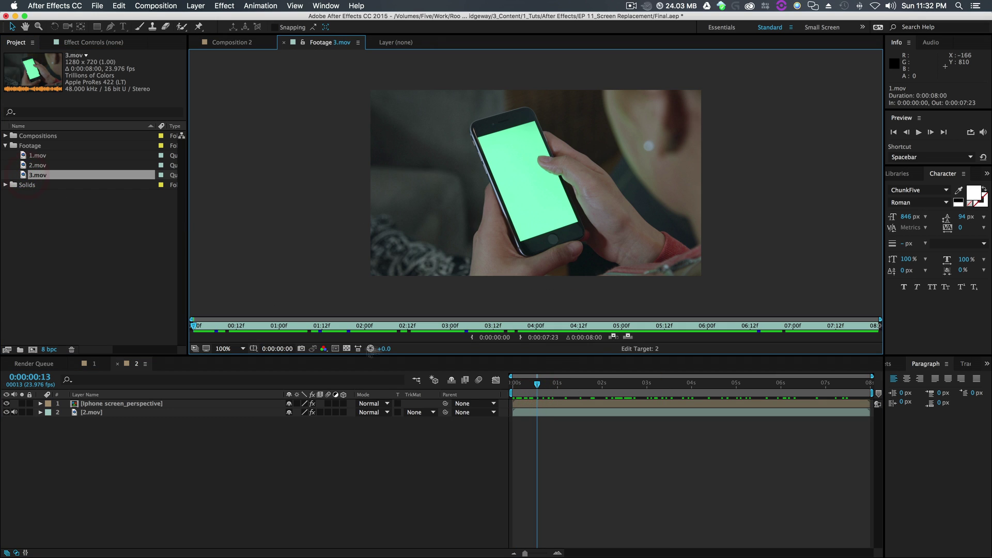
left_click_drag(209, 328, 815, 335)
key("space")
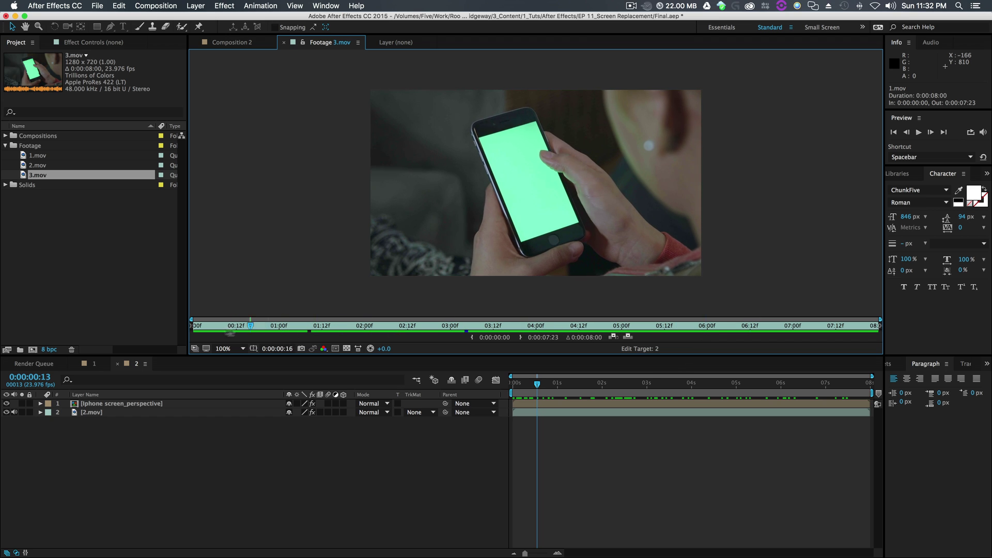
left_click_drag(328, 335, 156, 334)
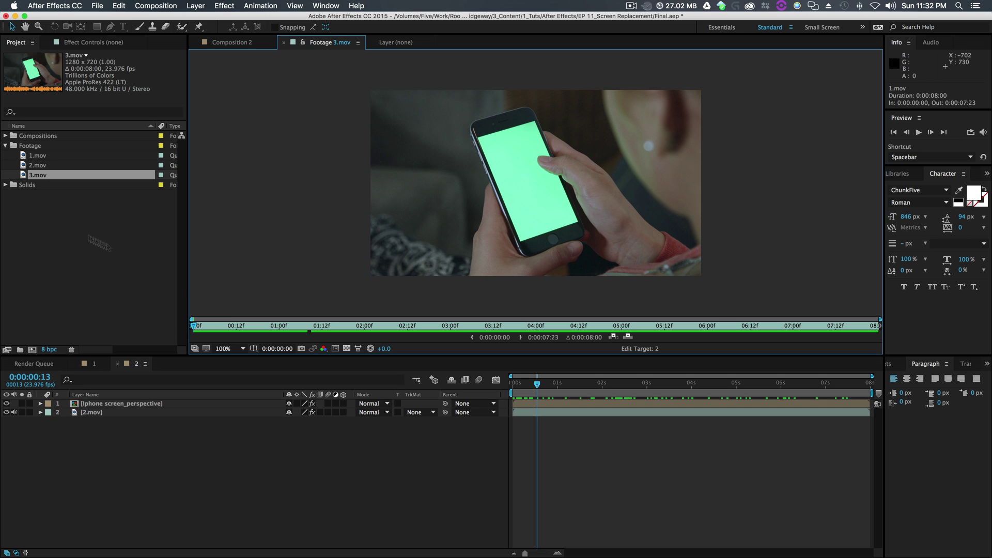
left_click(72, 234)
left_click(6, 146)
left_click(5, 146)
left_click(6, 147)
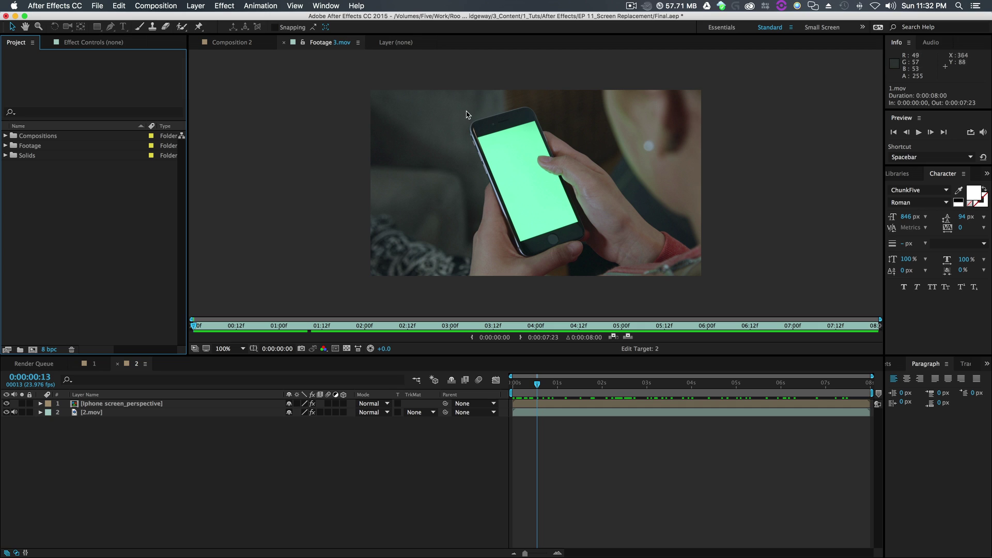
left_click(5, 146)
Create a new composition from the 3.mov footage
left_click(39, 175)
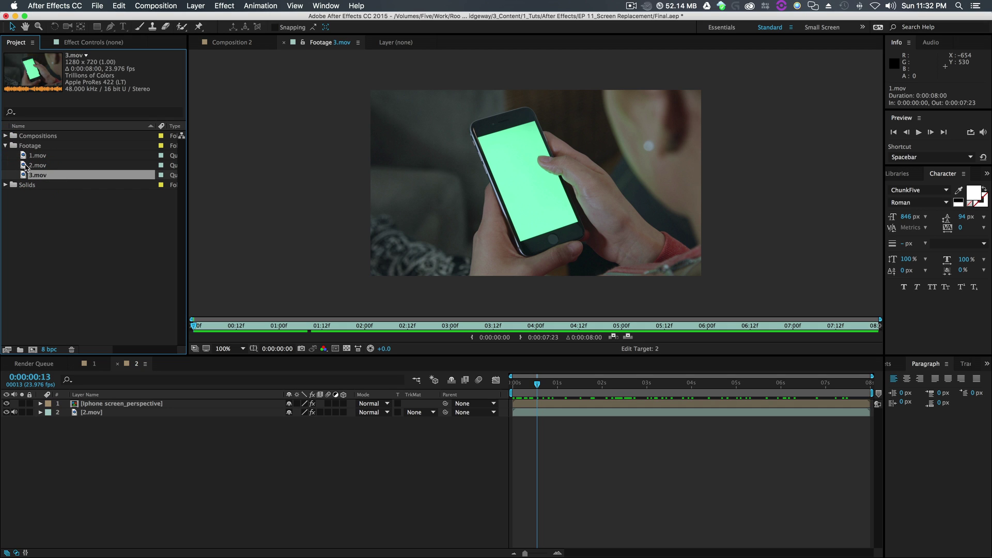
right_click(31, 179)
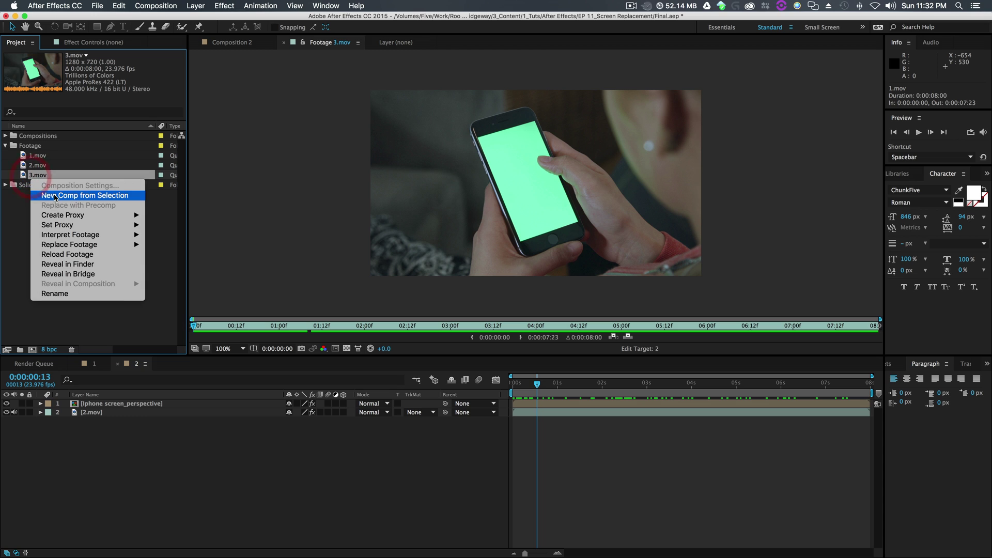
left_click(55, 196)
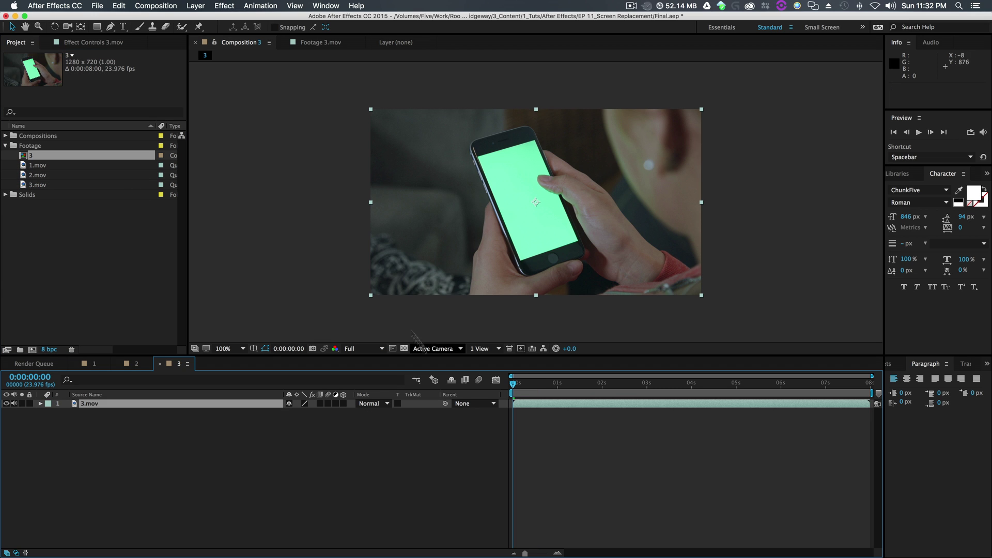
Start a new solid in composition 3 named "thumb screen", 1080 × 1920 px, with its aspect ratio locked
key("Page_Down")
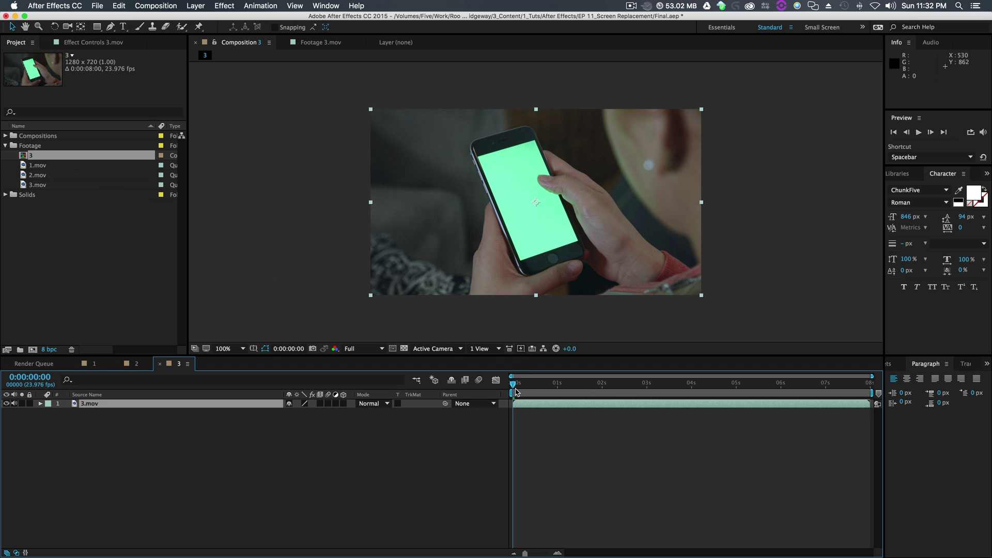
left_click_drag(553, 385, 469, 386)
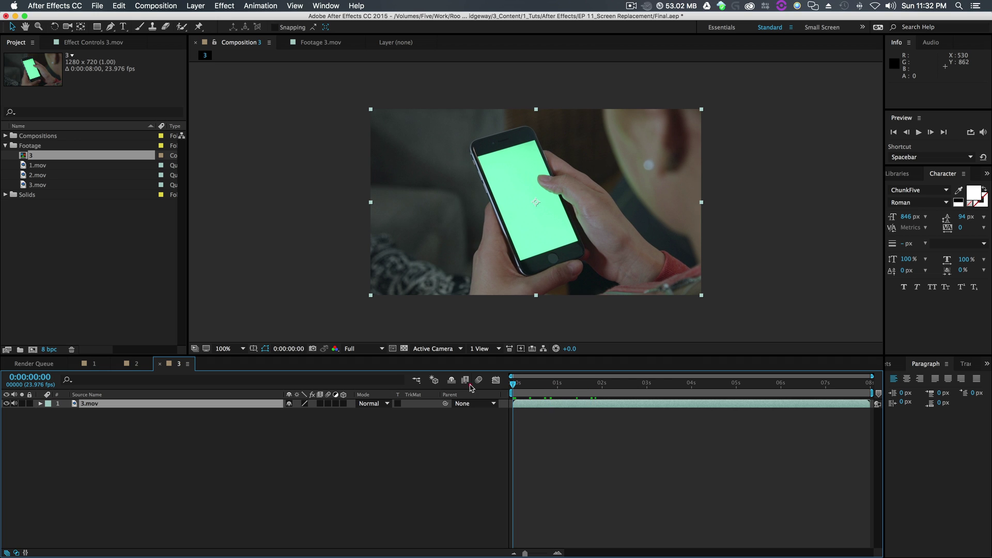
left_click(345, 466)
right_click(110, 434)
mouse_move(129, 438)
left_click(277, 465)
left_click_drag(660, 131, 488, 142)
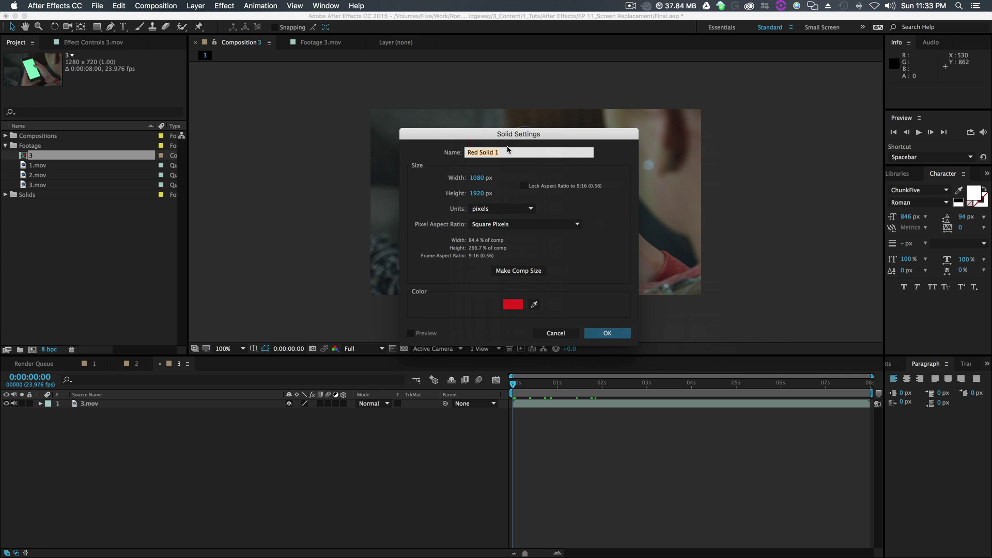
left_click(527, 189)
Set the solid's color to blue, 2104F6, and create the solid
left_click(511, 305)
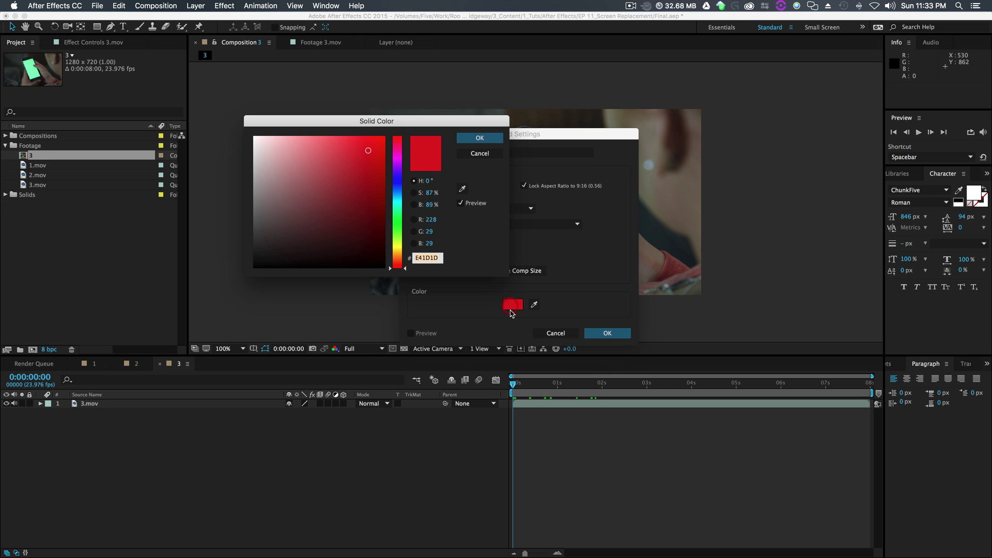
left_click_drag(397, 179, 396, 180)
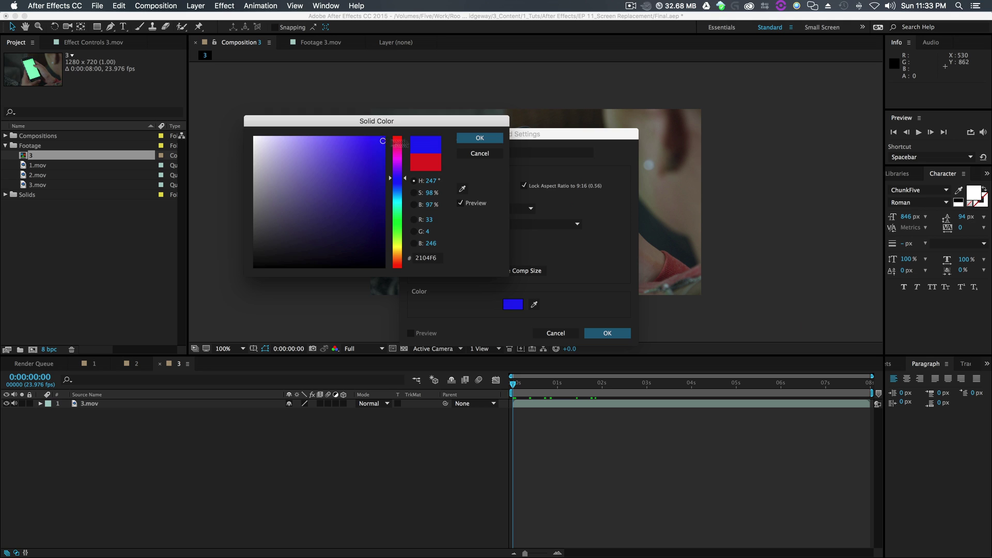
left_click(492, 138)
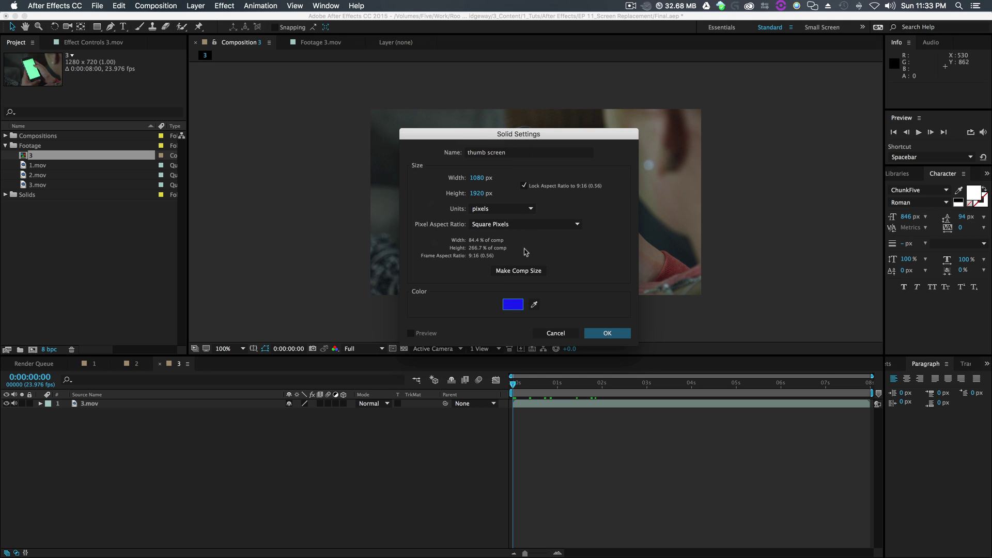
left_click(615, 335)
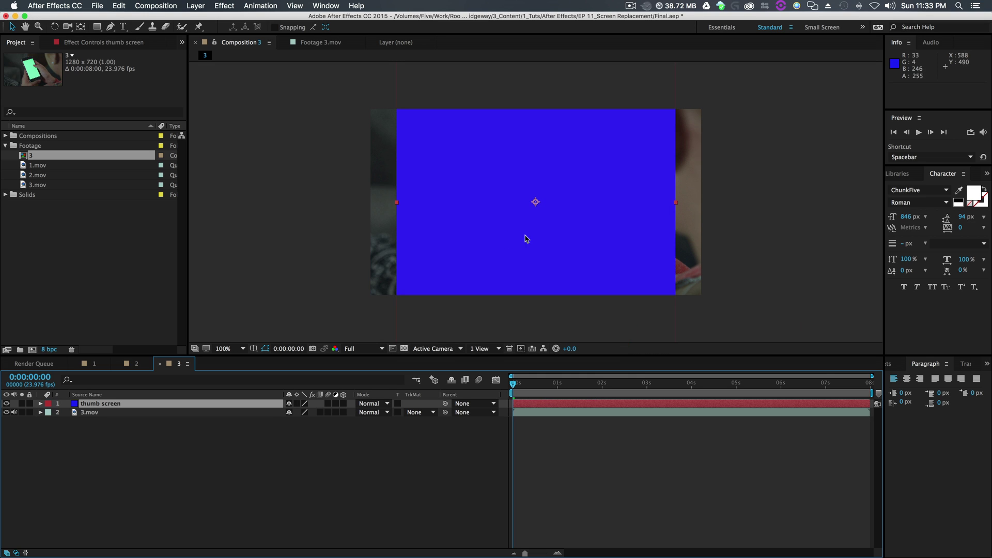
Find the Distort effect Corner Pin and apply it to the thumb screen solid
key("comma")
left_click(890, 365)
left_click(910, 377)
type("corn")
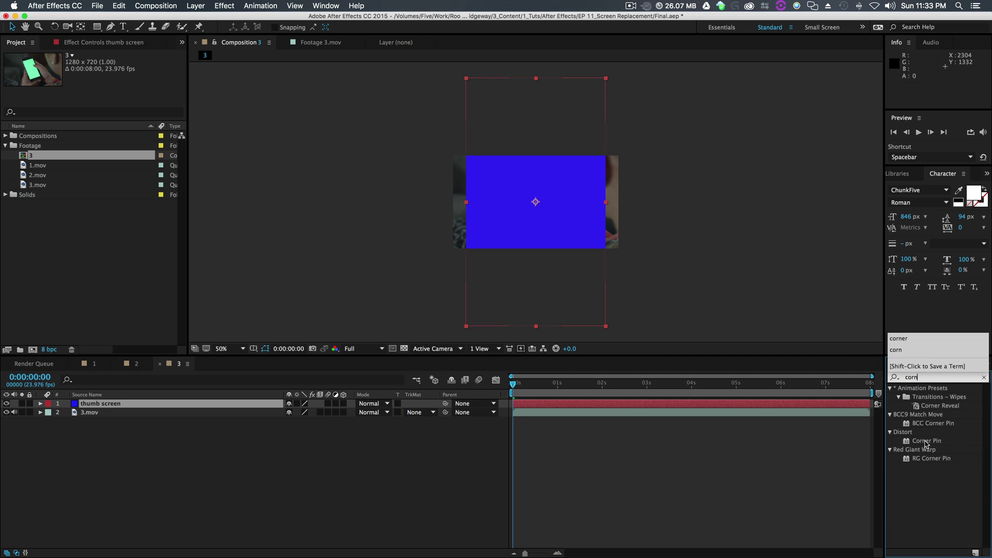
left_click_drag(926, 443, 533, 224)
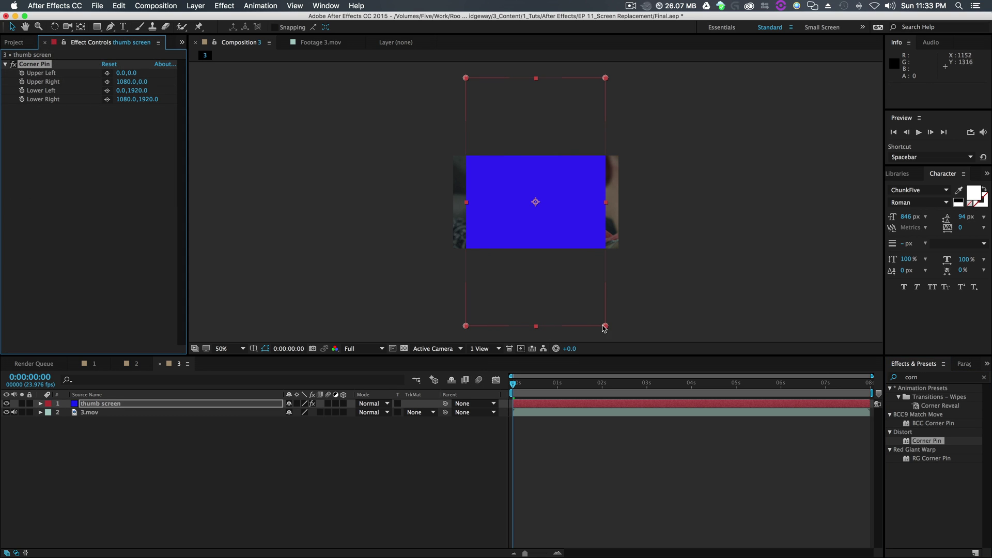
Move the solid's lower right, upper right and upper left pins roughly onto the matching corners of the phone's green screen
left_click_drag(605, 326, 556, 220)
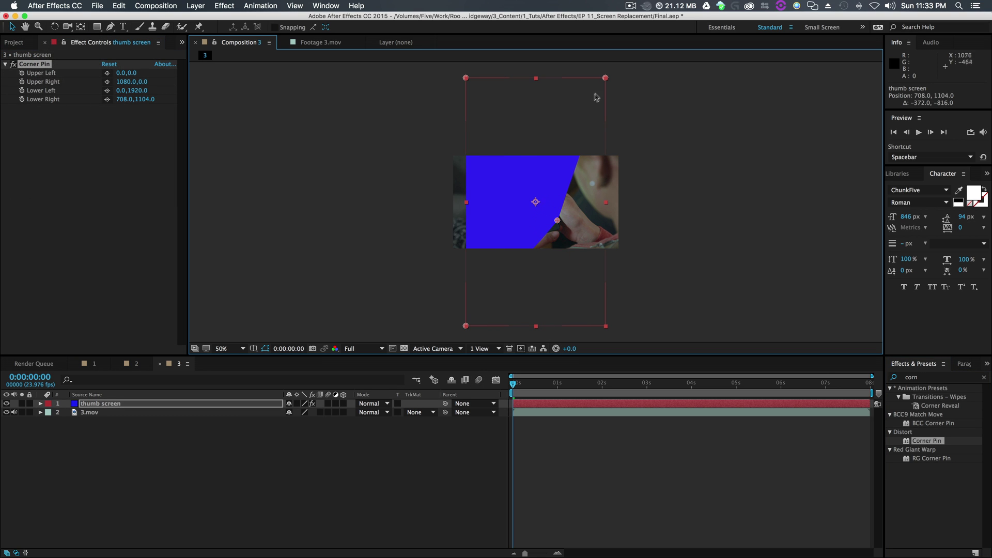
left_click_drag(605, 78, 536, 172)
left_click_drag(466, 79, 507, 179)
Set the thumb screen layer's blending mode to Classic Difference and place its lower left pin near the phone screen's corner
left_click(388, 403)
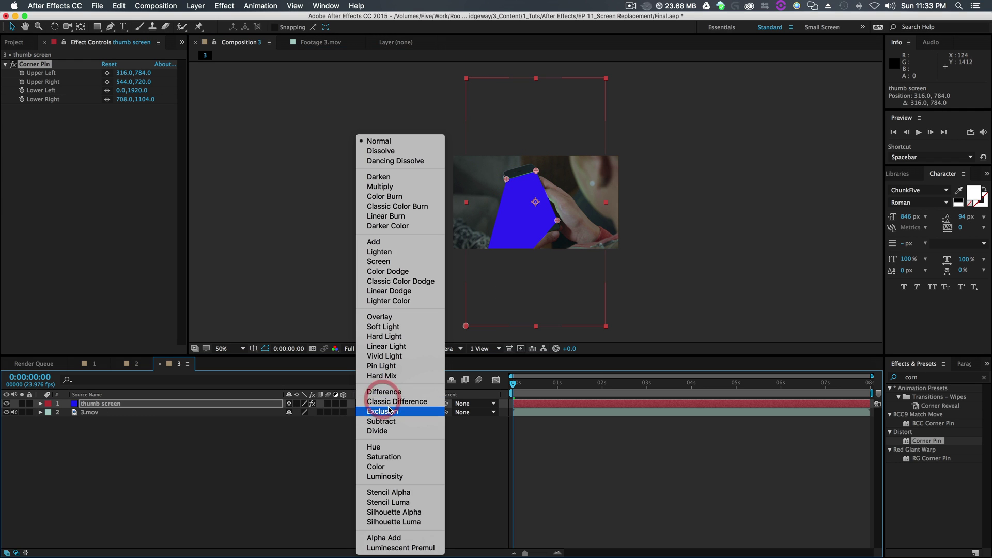
left_click(390, 402)
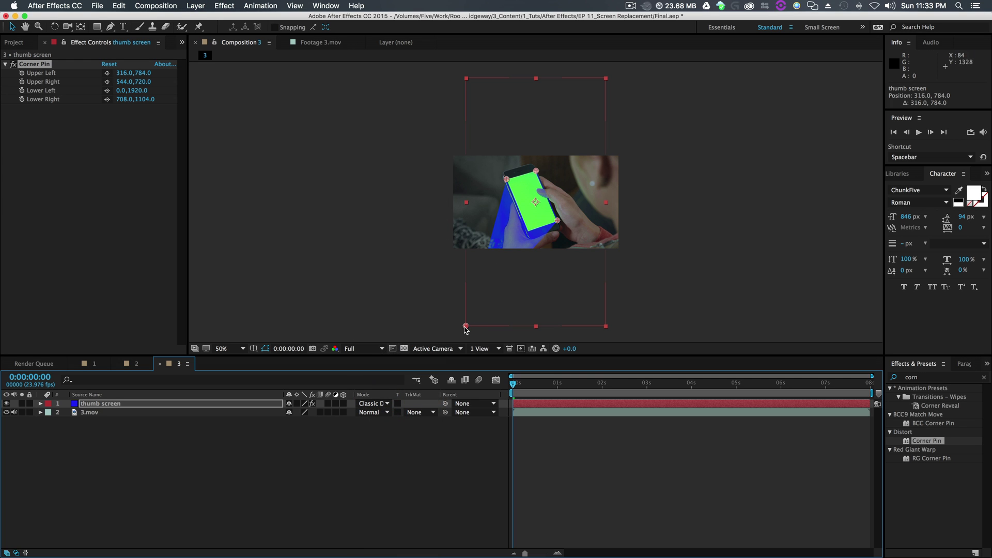
left_click_drag(467, 327, 531, 231)
Refine the four pins on the phone screen's corners to about 315,783; 536,719; 479,1187 and 705,1108
key("period")
key("period")
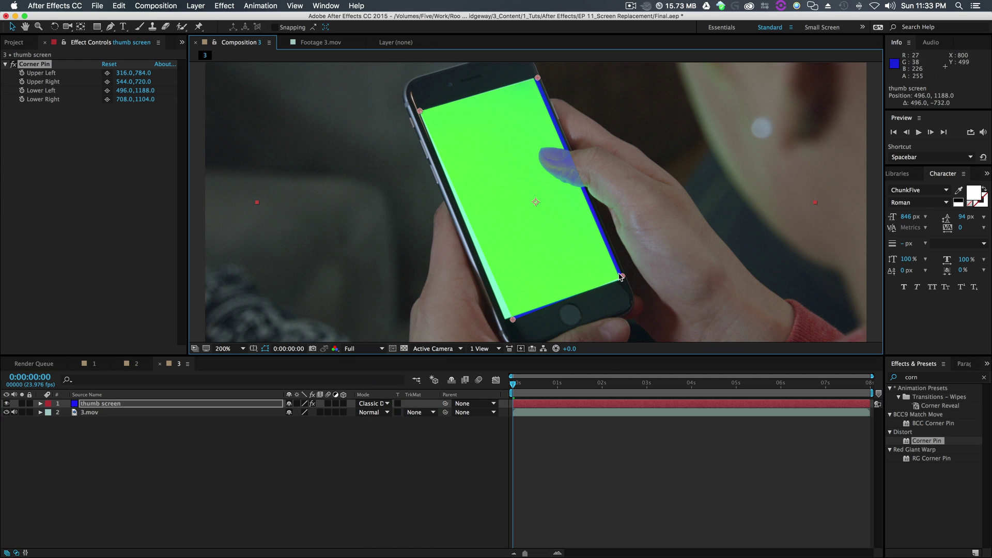
left_click_drag(620, 276, 620, 277)
left_click_drag(537, 79, 533, 78)
left_click_drag(418, 111, 417, 111)
left_click_drag(513, 319, 505, 321)
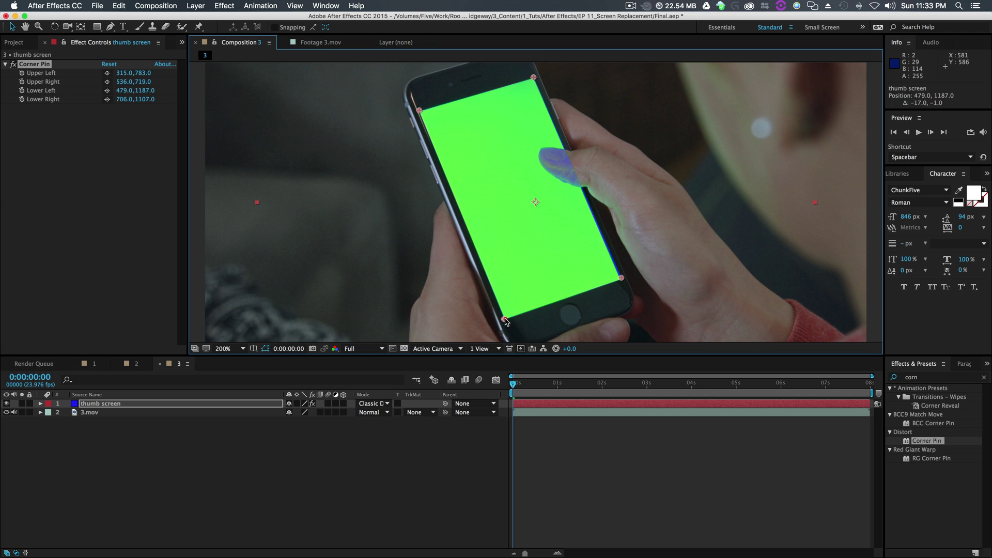
Set the thumb screen layer's blending mode back to Normal
left_click(421, 434)
left_click(372, 404)
left_click(382, 141)
Pre-compose the thumb screen layer as "thumb screen_perspective", moving all attributes into the new composition
right_click(95, 404)
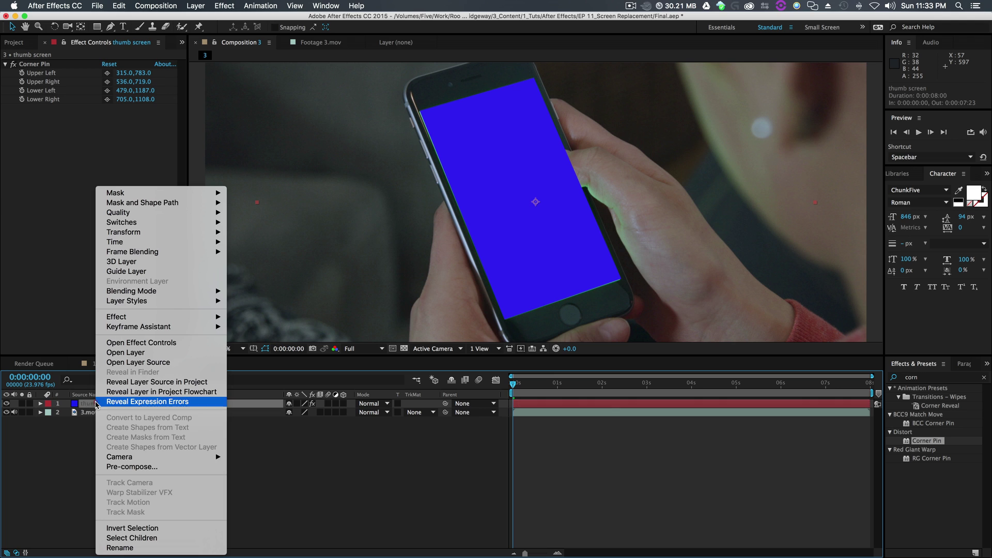
left_click(132, 467)
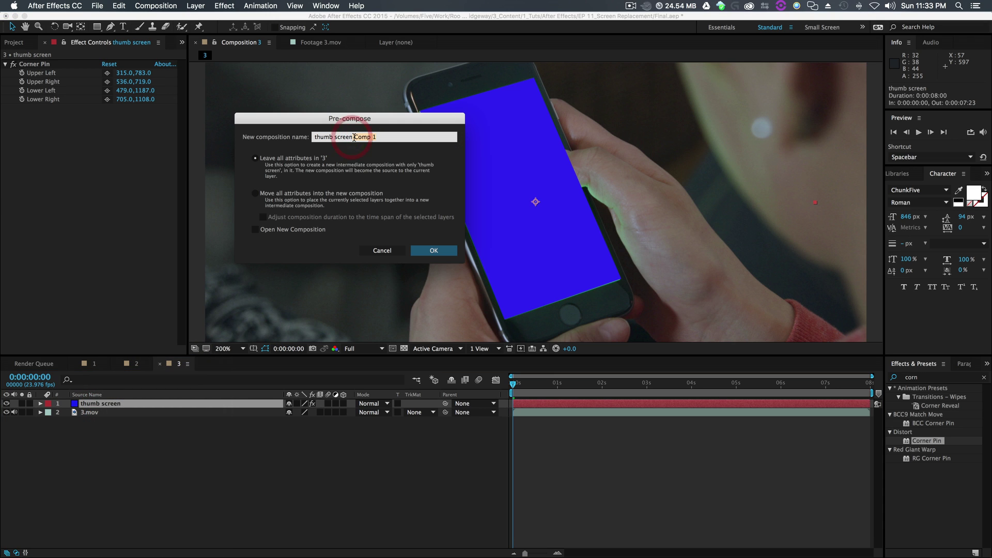
type("_perspective")
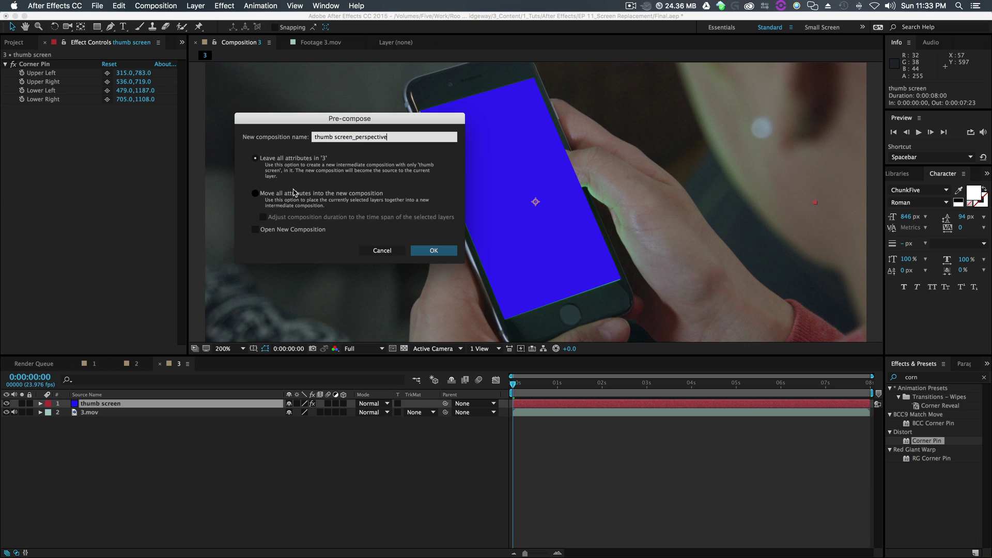
left_click(259, 195)
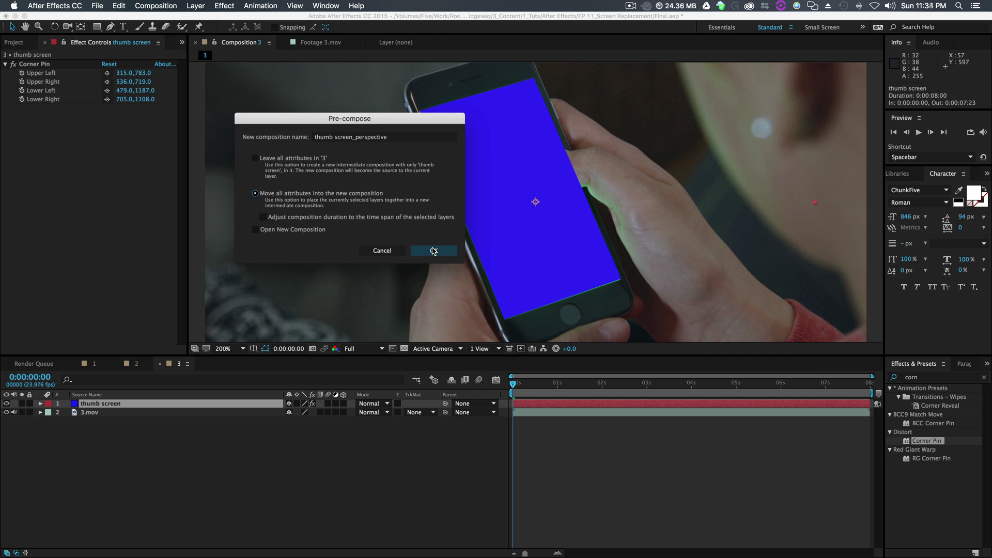
left_click(433, 251)
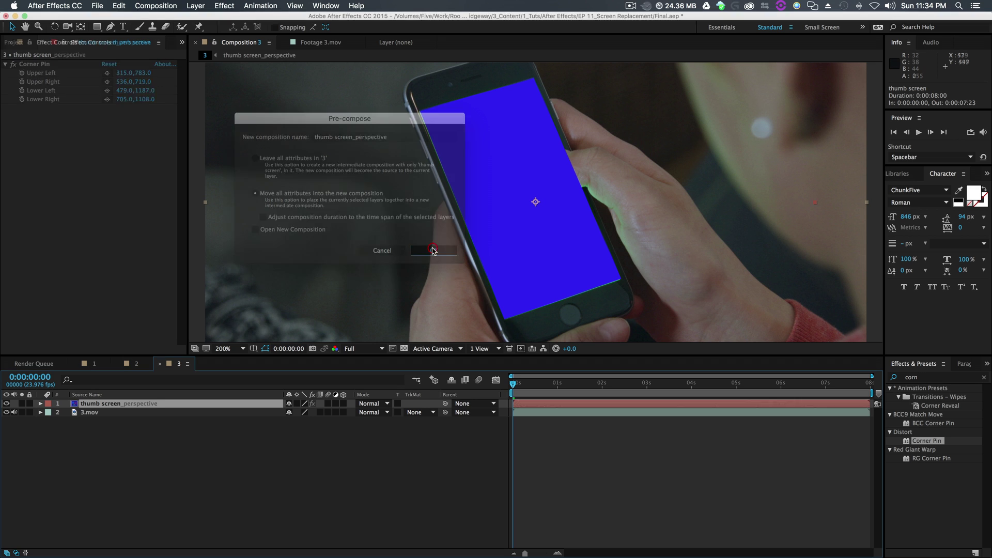
Inside thumb screen_perspective, pre-compose the thumb screen layer as "thumb screen_flat", leaving all attributes in the current composition
double_click(133, 403)
right_click(107, 407)
left_click(145, 465)
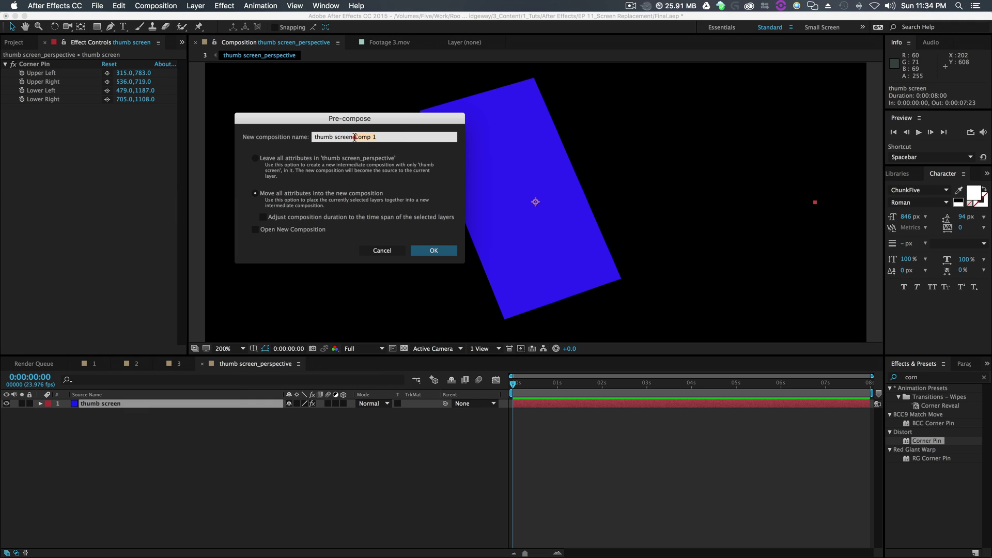
left_click(360, 137)
key("shift+End")
type("_flat")
left_click(255, 158)
left_click(437, 250)
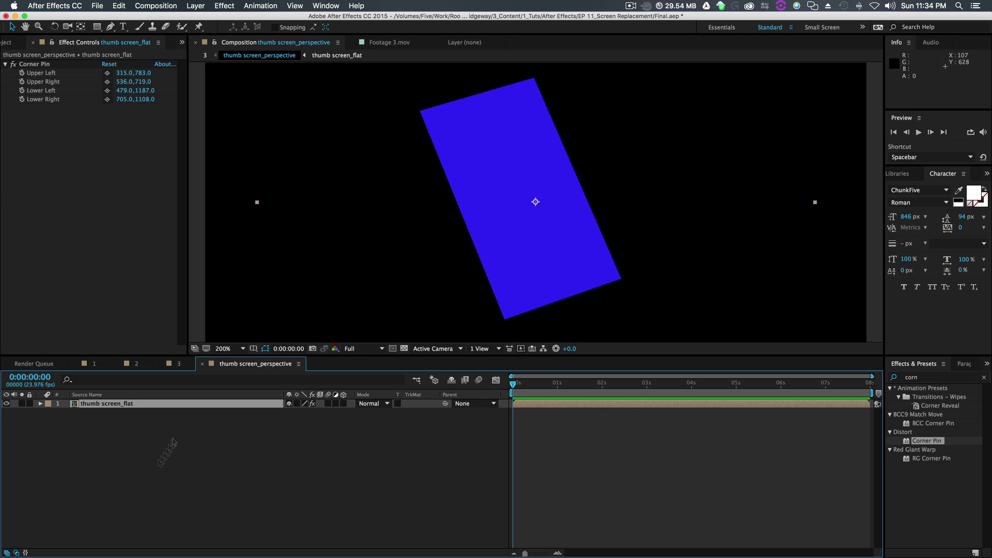
Open the thumb screen_flat composition and add the text ":)" over the blue solid
left_click(150, 476)
left_click(337, 55)
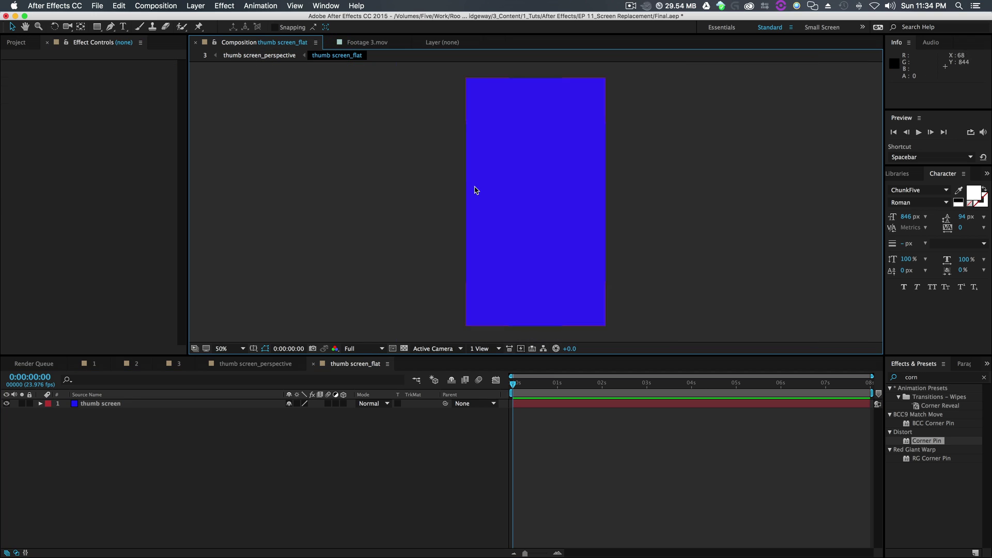
left_click(123, 26)
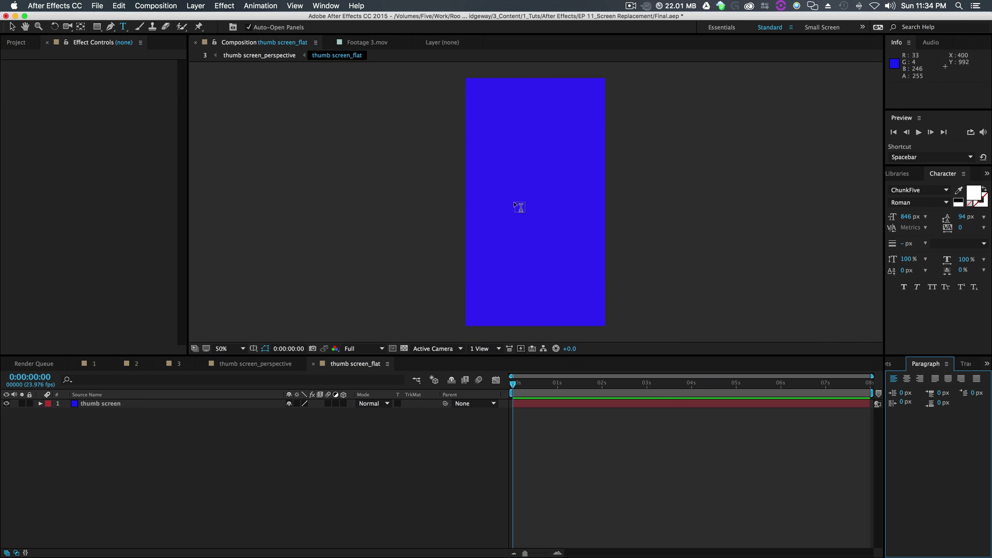
left_click(524, 207)
type(":)")
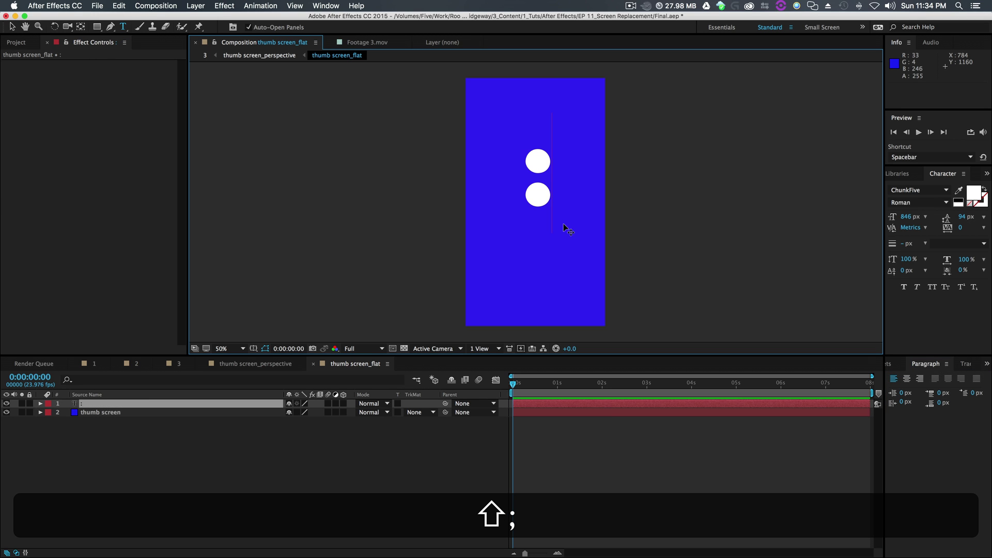
Move the ":)" text to roughly the middle of the blue solid and deselect it
left_click(12, 26)
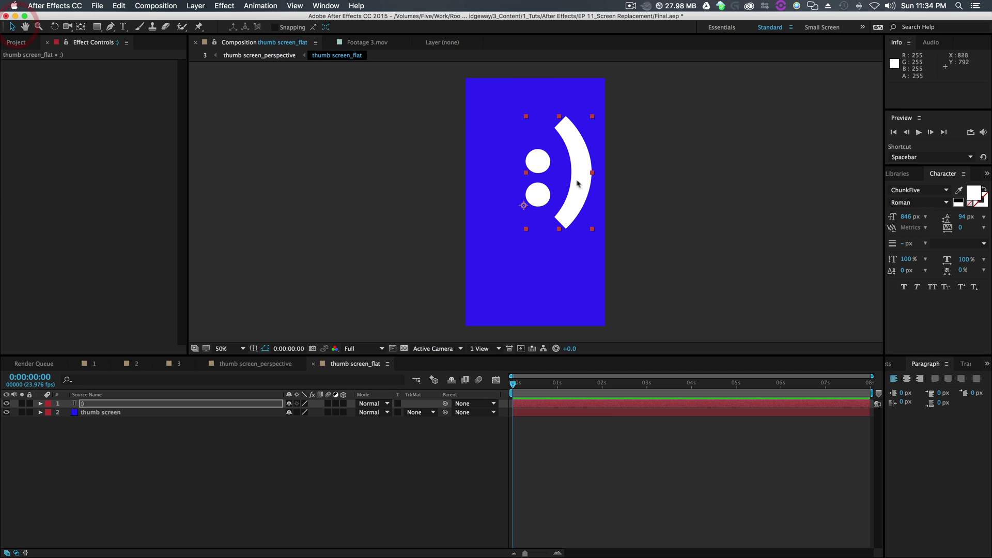
left_click_drag(579, 181, 552, 201)
left_click(703, 215)
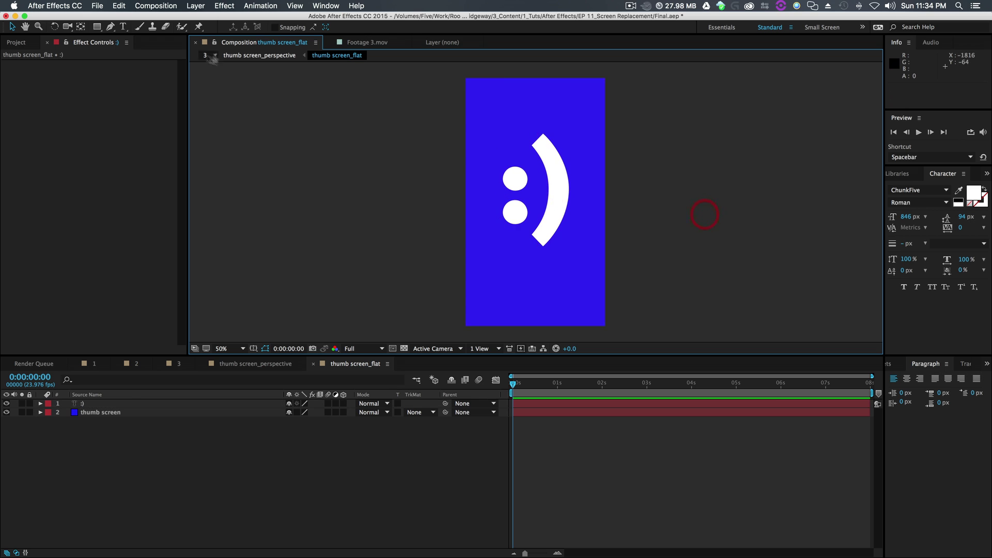
Return to composition 3 and check how the smiley screen sits on the phone
left_click(259, 56)
left_click(204, 55)
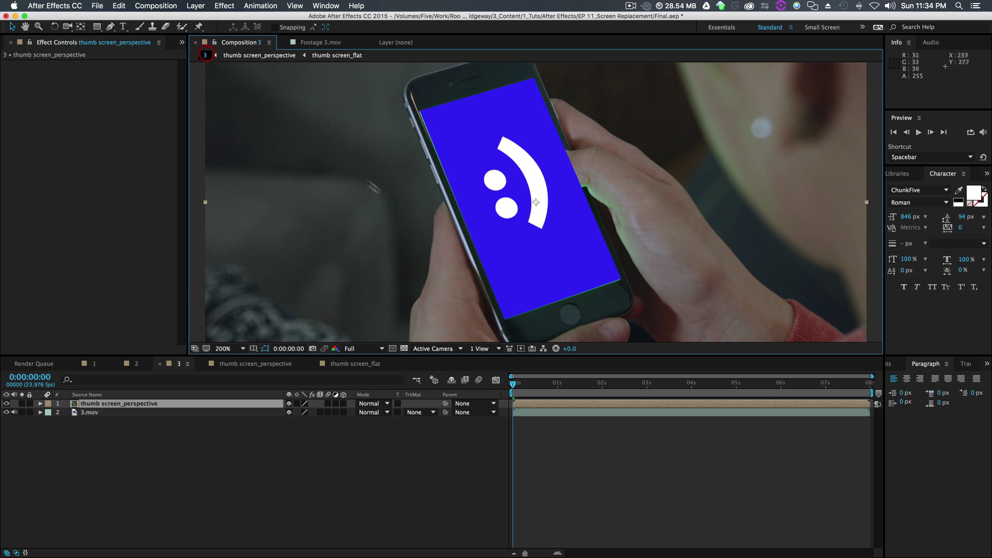
key("comma")
key("comma")
key("comma")
key("comma")
key("comma")
key("period")
key("period")
key("period")
key("period")
key("period")
key("period")
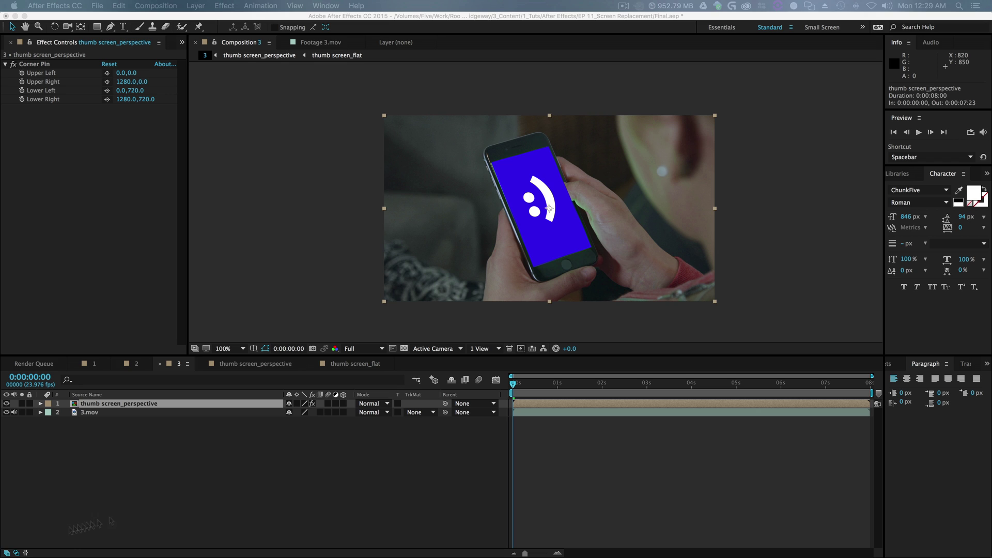
left_click(171, 472)
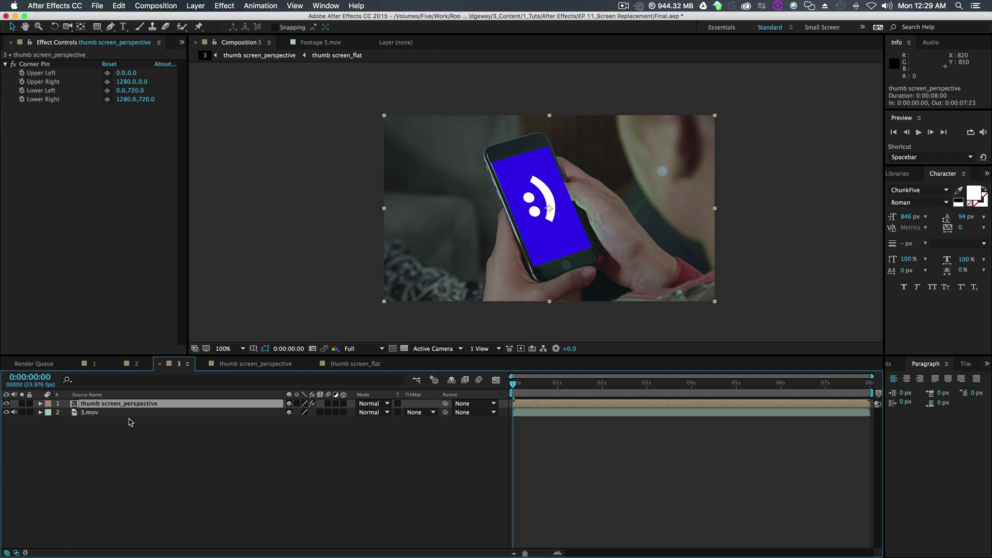
Hide the thumb screen_perspective layer, go to the first frame and send the 3.mov layer to mocha AE for tracking
left_click(83, 412)
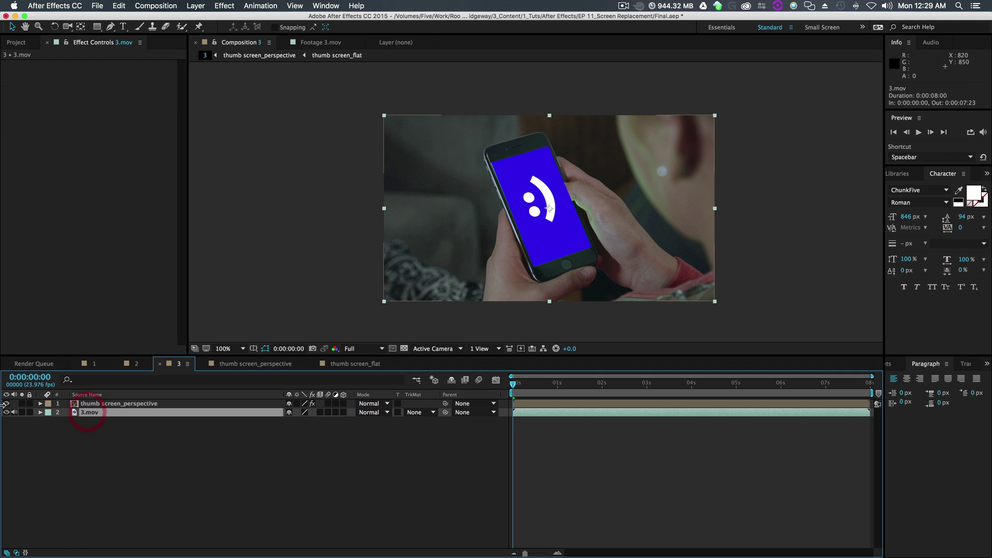
left_click(6, 404)
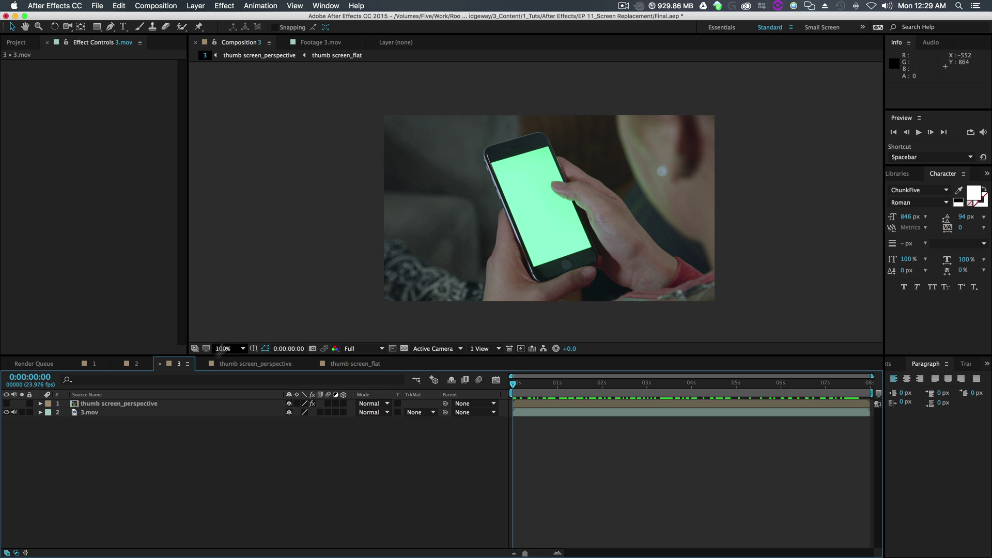
left_click(93, 412)
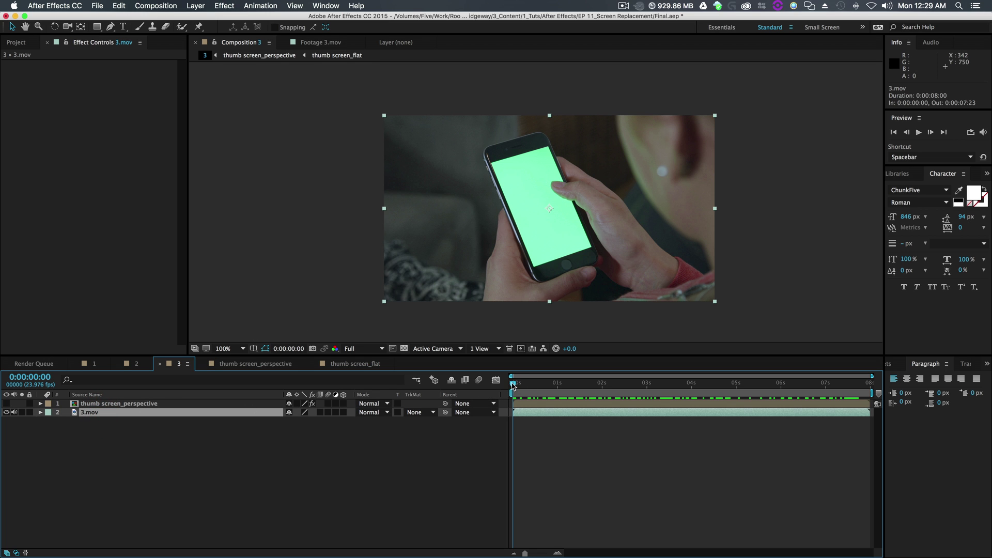
left_click_drag(513, 385, 477, 390)
left_click(253, 10)
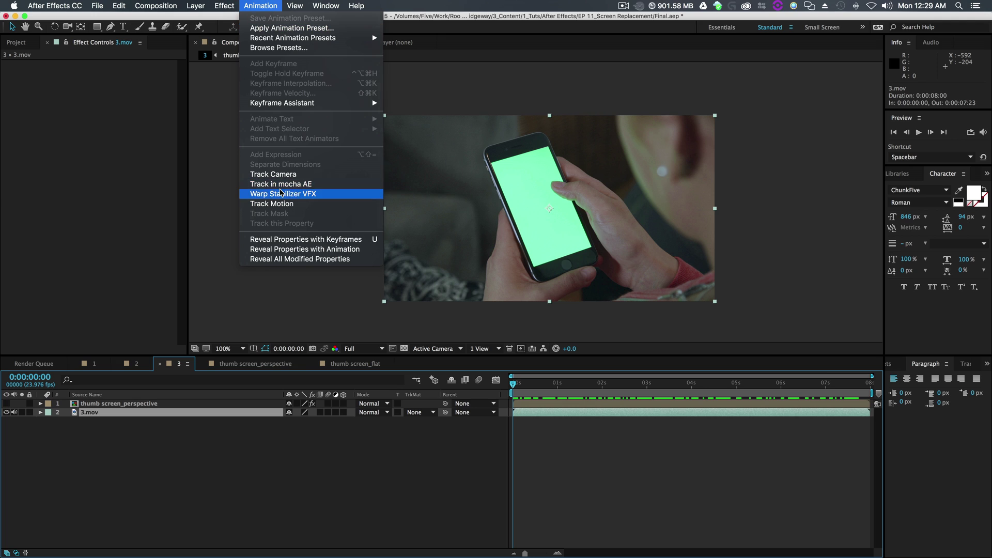
left_click(279, 187)
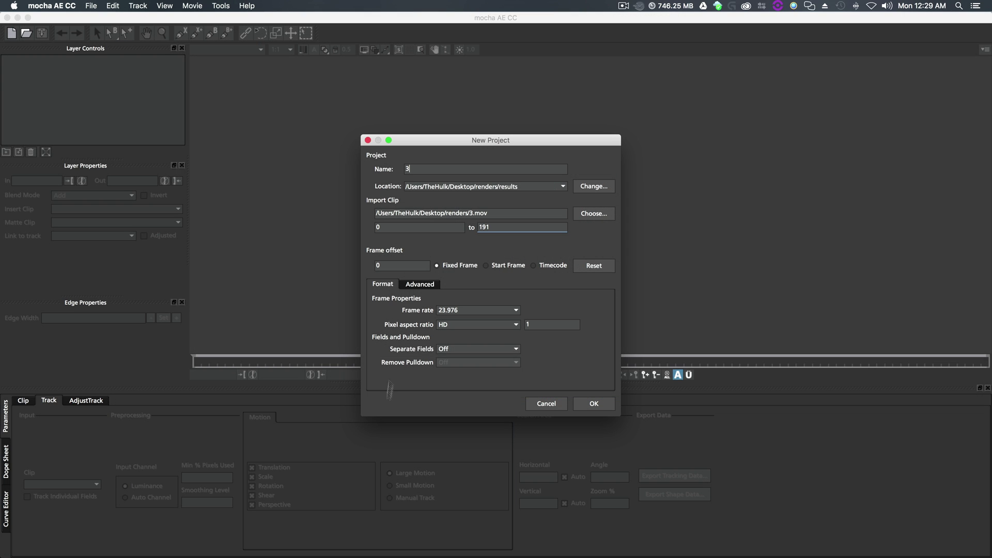
Create the mocha project for the 3.mov clip with the name 3_1
left_click_drag(427, 147, 417, 106)
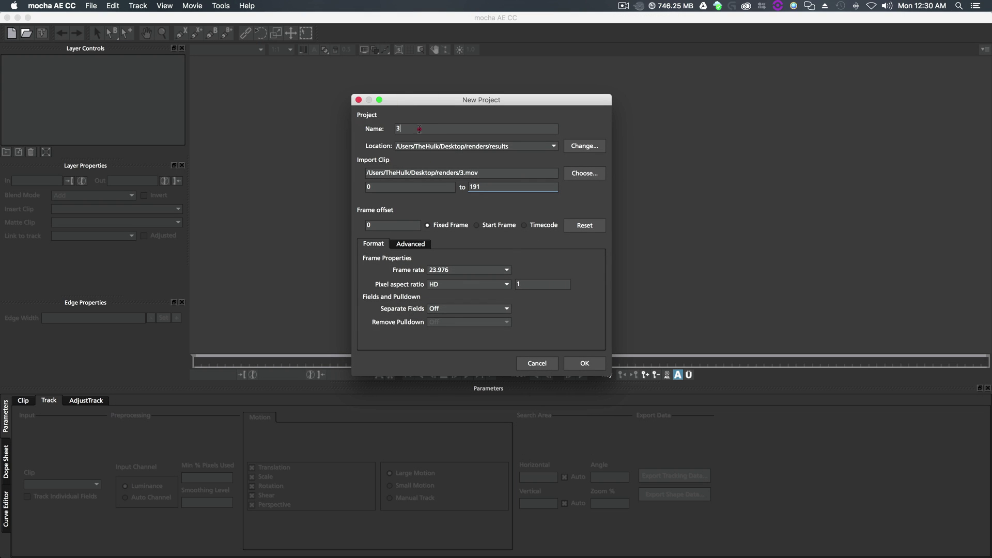
type("_1")
left_click(582, 364)
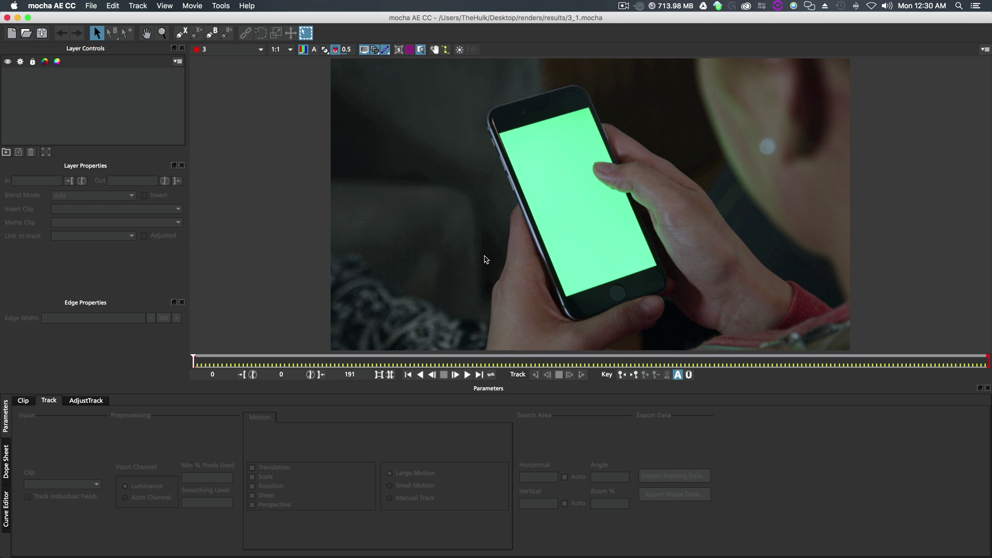
Draw a closed X-spline around the thumb overlapping the green screen on the first frame
key("z")
left_click_drag(492, 218, 505, 202)
key("x")
key("s")
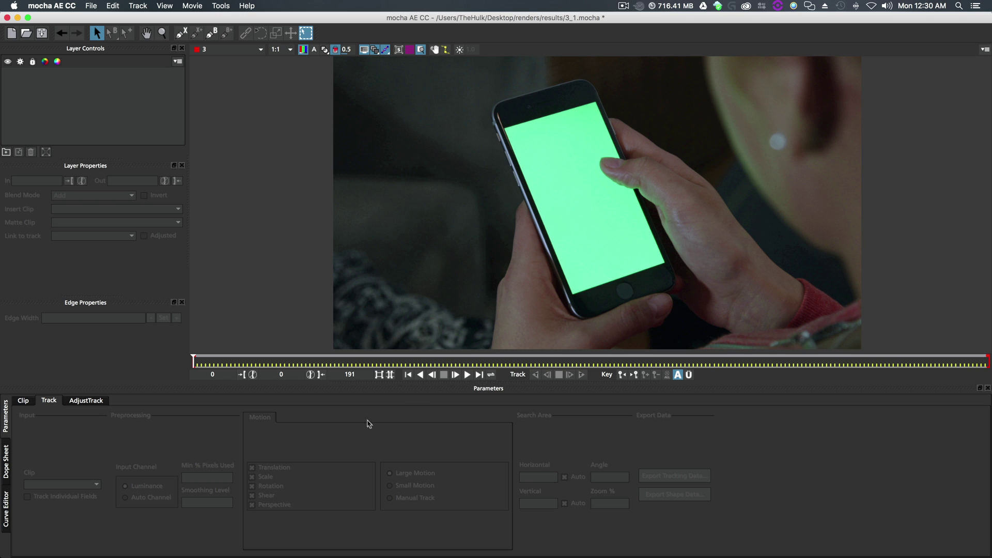
left_click_drag(194, 360, 151, 352)
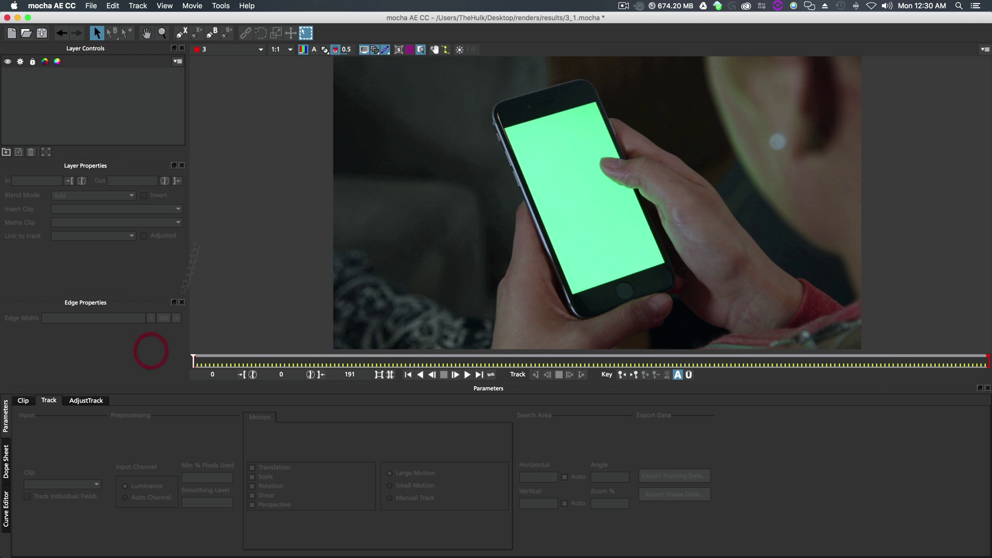
left_click(182, 32)
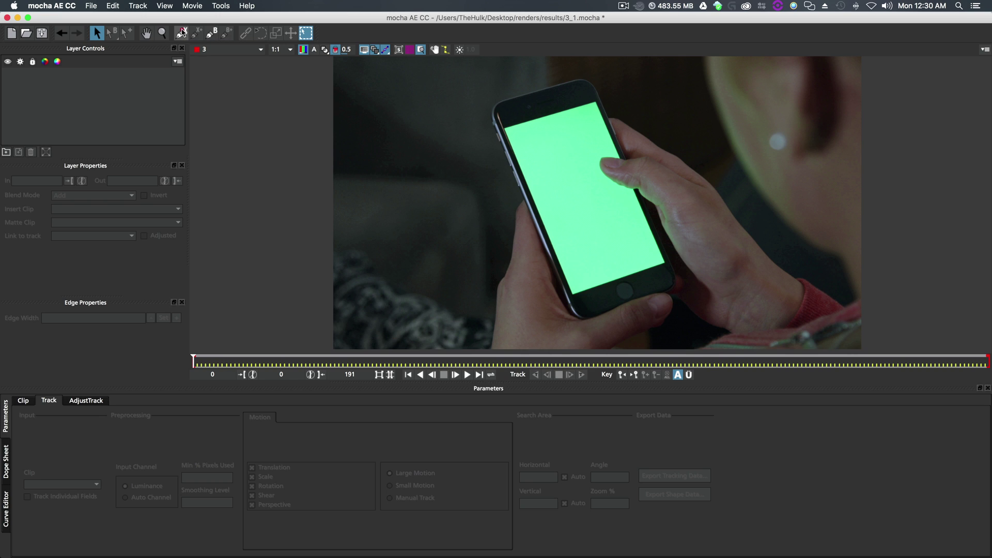
left_click(624, 153)
left_click(611, 152)
left_click(598, 154)
left_click(593, 161)
left_click(597, 173)
left_click(604, 183)
left_click(620, 193)
left_click(637, 197)
left_click(645, 183)
left_click(642, 170)
left_click(639, 165)
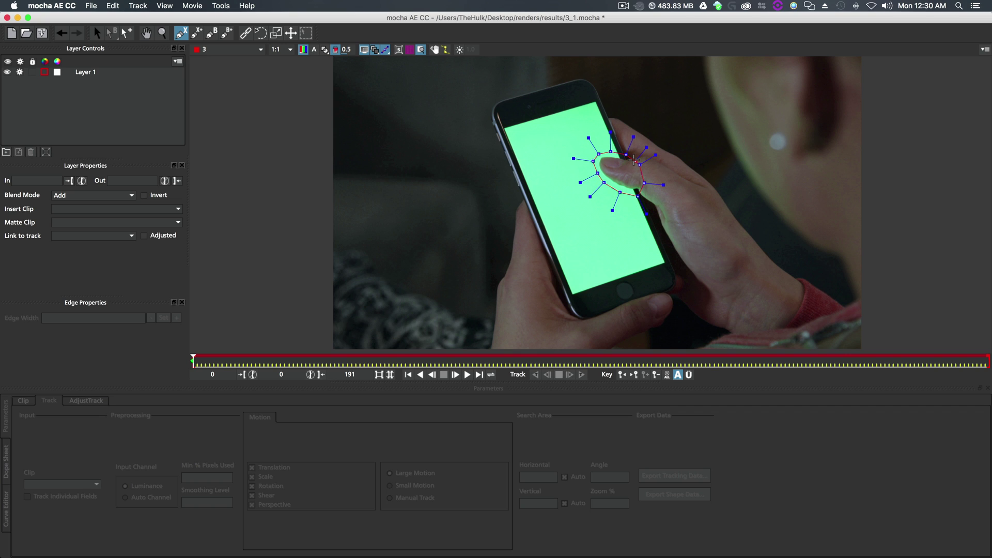
right_click(634, 161)
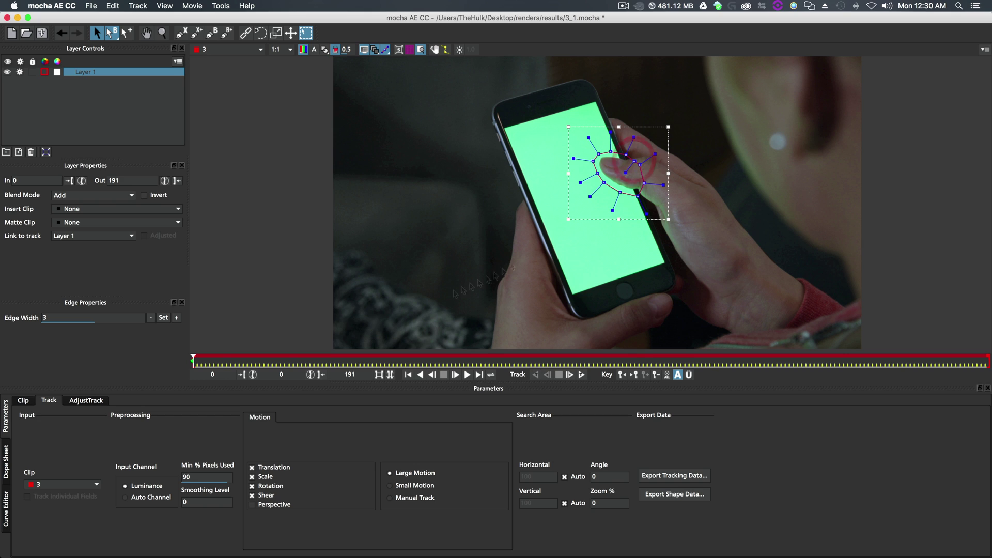
Track the thumb shape forward from the first frame and stop tracking at frame 125
double_click(190, 475)
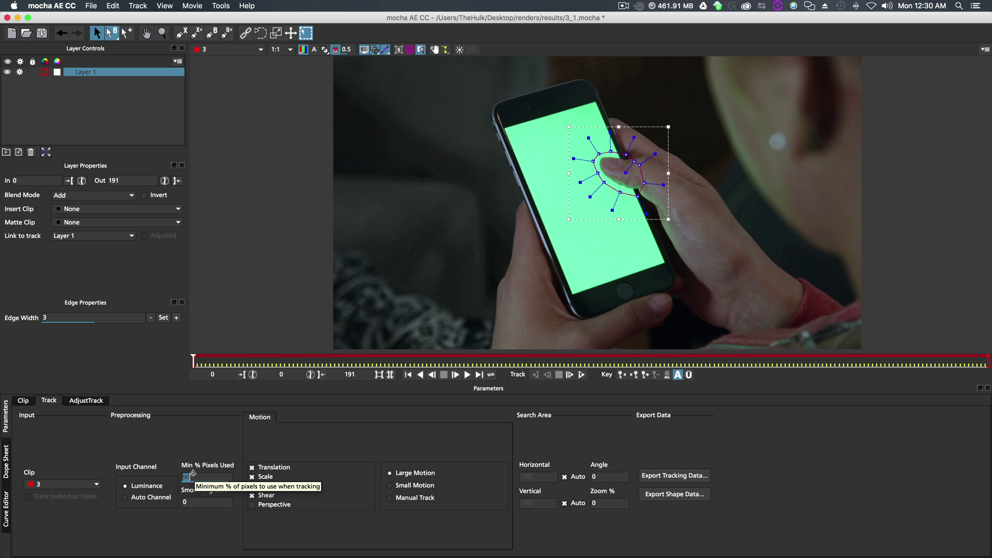
left_click(582, 374)
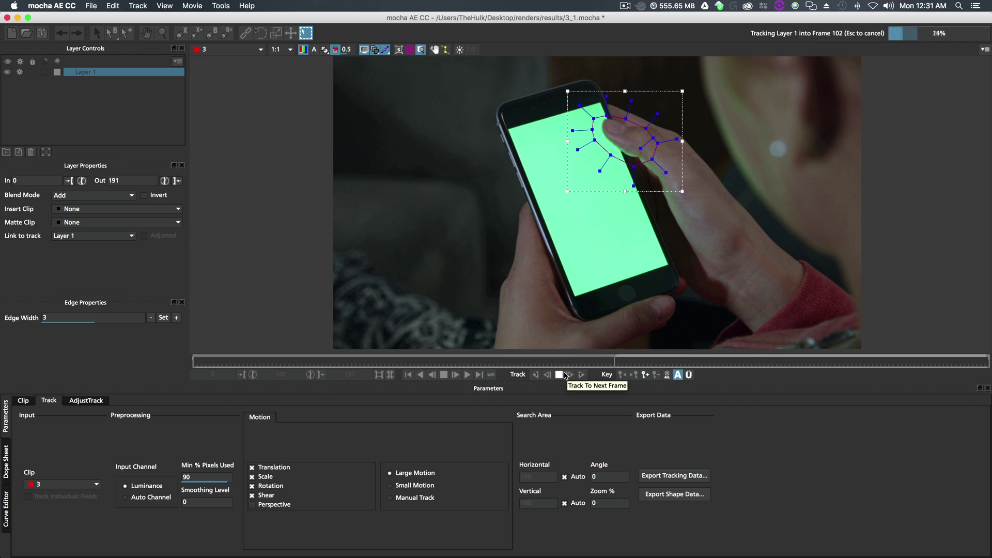
key("Escape")
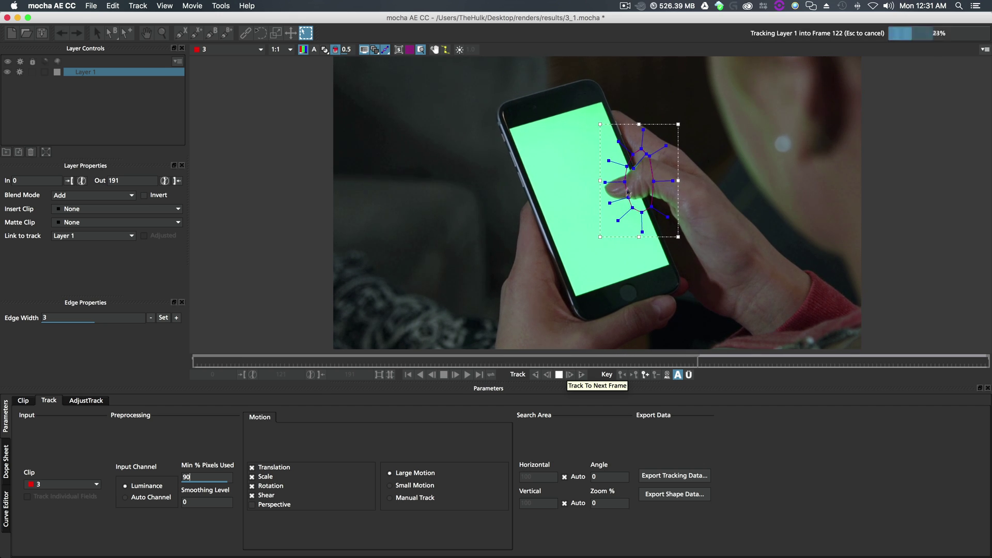
key("Escape")
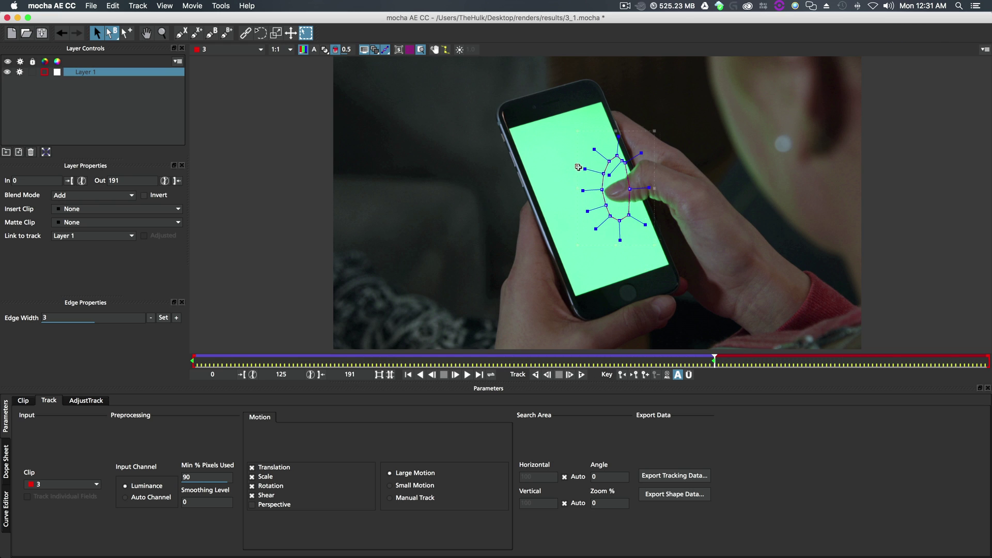
Reshape the thumb spline at frame 125 by moving its points out around the base of the thumb
left_click_drag(630, 188, 627, 157)
left_click_drag(628, 215, 656, 208)
left_click_drag(627, 161, 622, 158)
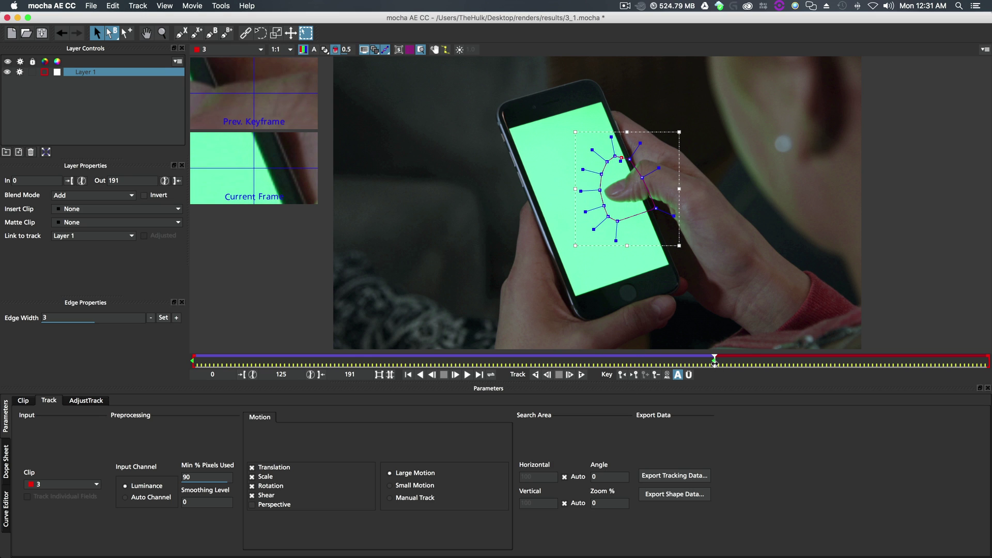
Check how the thumb spline fits the thumb at frames 44 and 144
left_click_drag(715, 360, 377, 360)
left_click(638, 168)
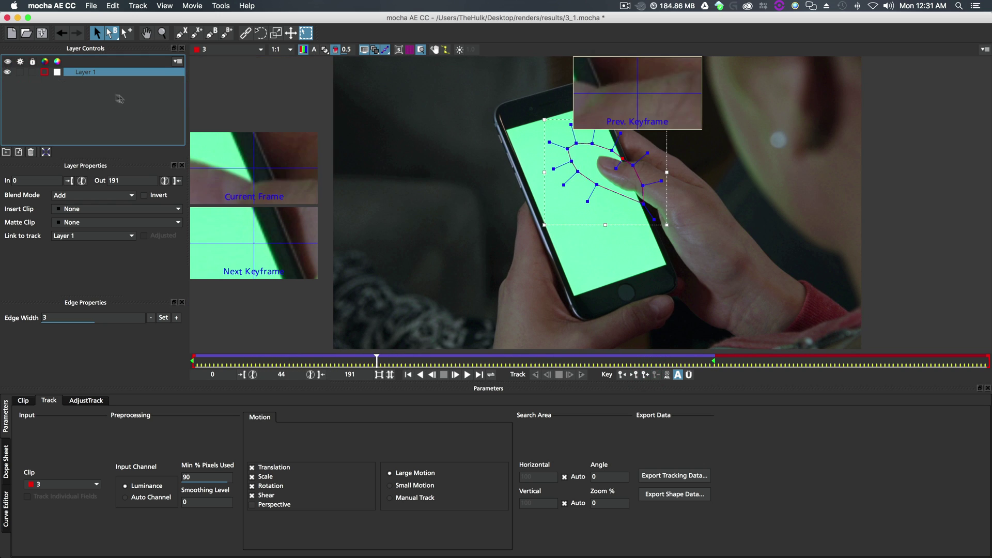
left_click(90, 94)
left_click(83, 92)
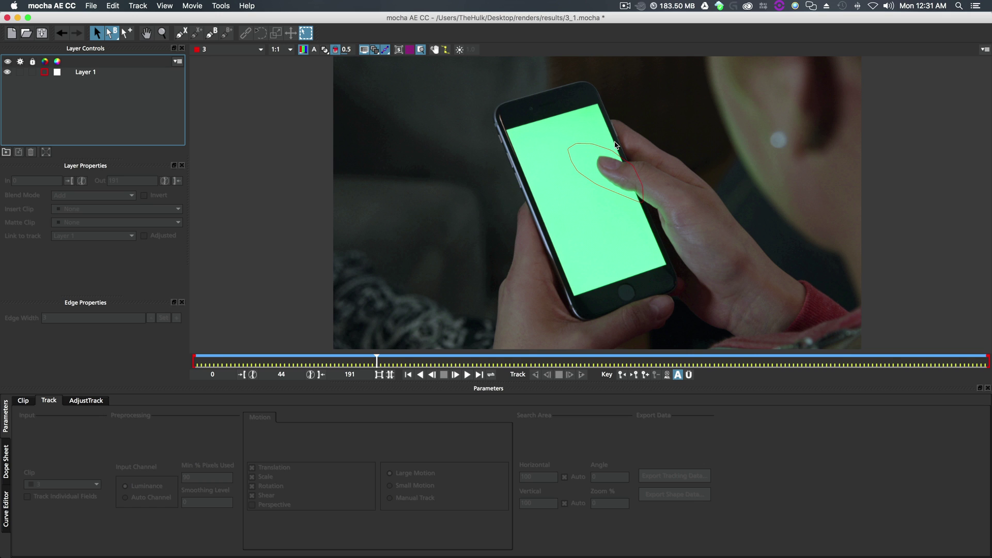
left_click_drag(377, 360, 794, 360)
Delete Layer 1 with the thumb spline and go back to the first frame
right_click(139, 69)
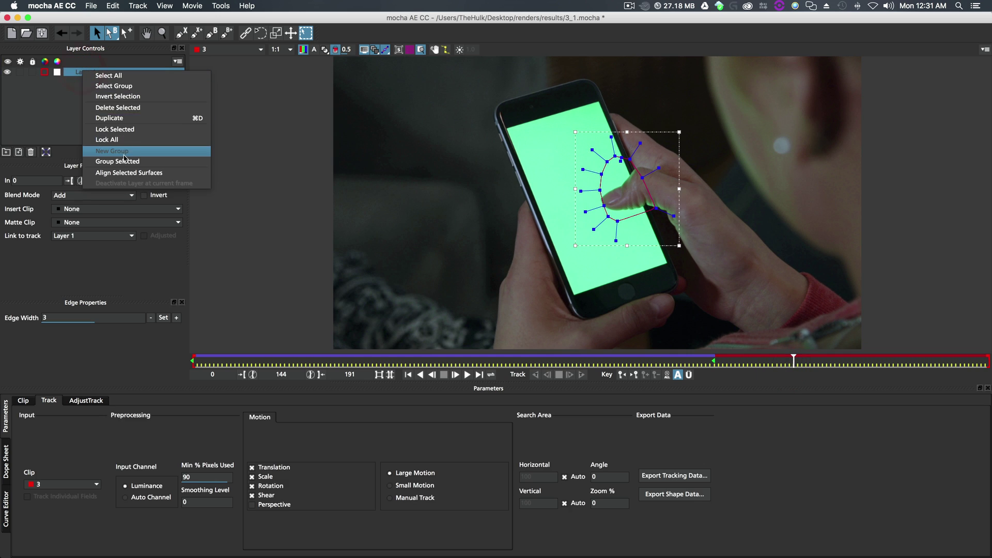
left_click(128, 107)
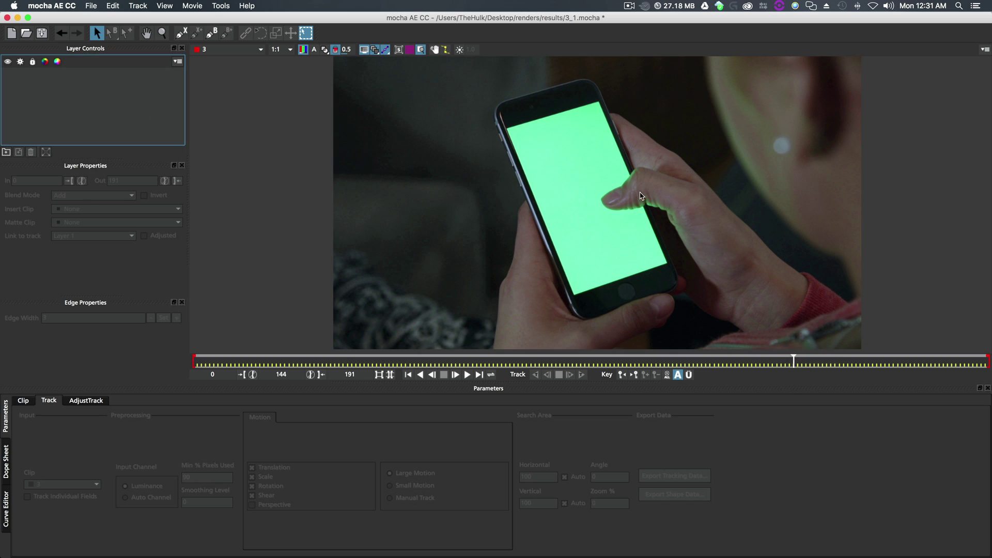
left_click_drag(794, 359, 187, 372)
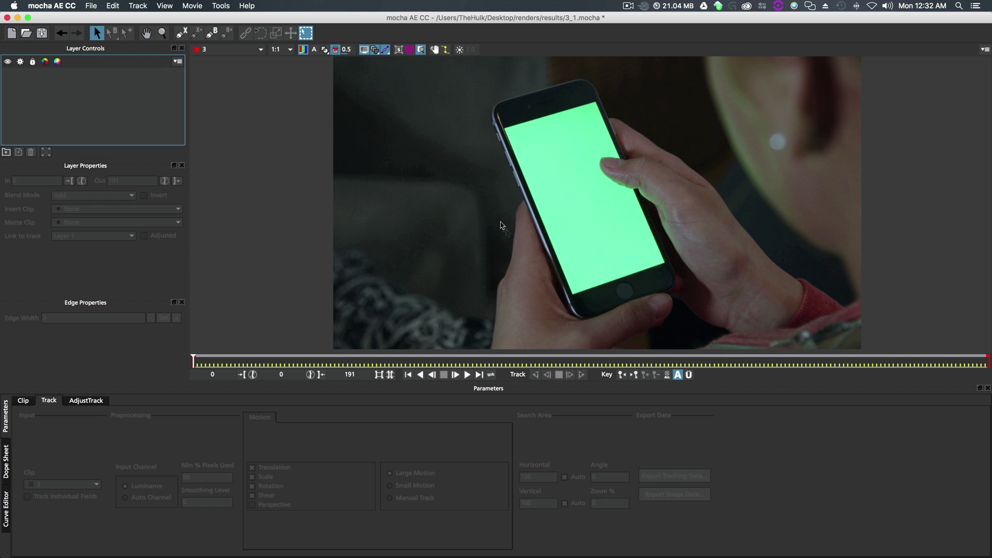
Draw a closed circular X-spline around the phone's home button on the first frame
left_click(181, 33)
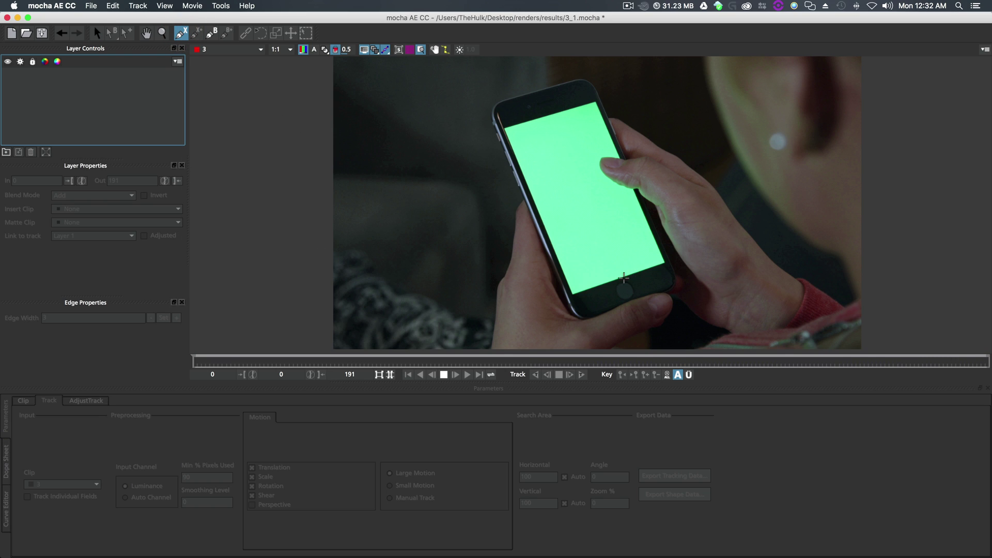
key("x")
left_click_drag(628, 278, 573, 121)
key("z")
left_click_drag(626, 283, 590, 127)
left_click(586, 192)
left_click(572, 192)
left_click(559, 200)
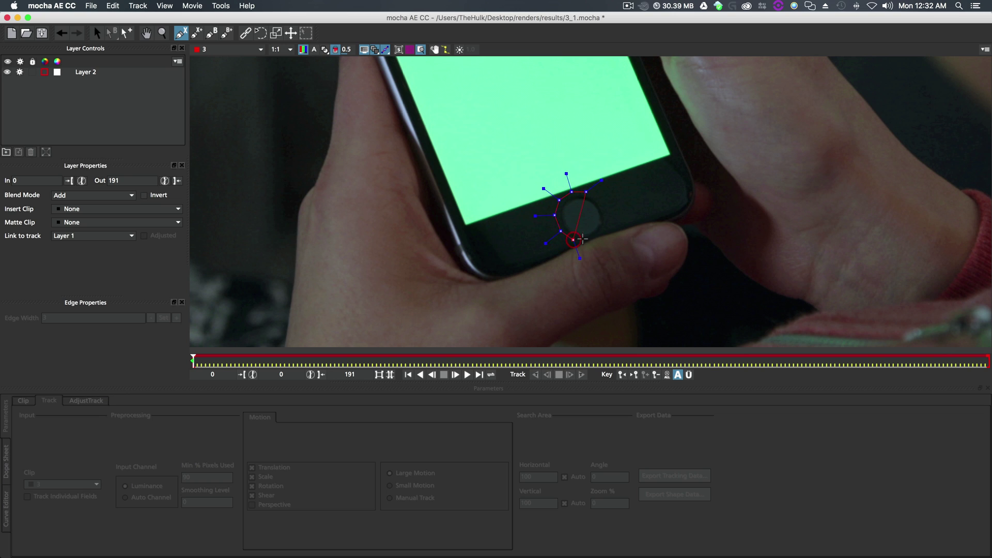
left_click(603, 232)
left_click(607, 213)
right_click(597, 196)
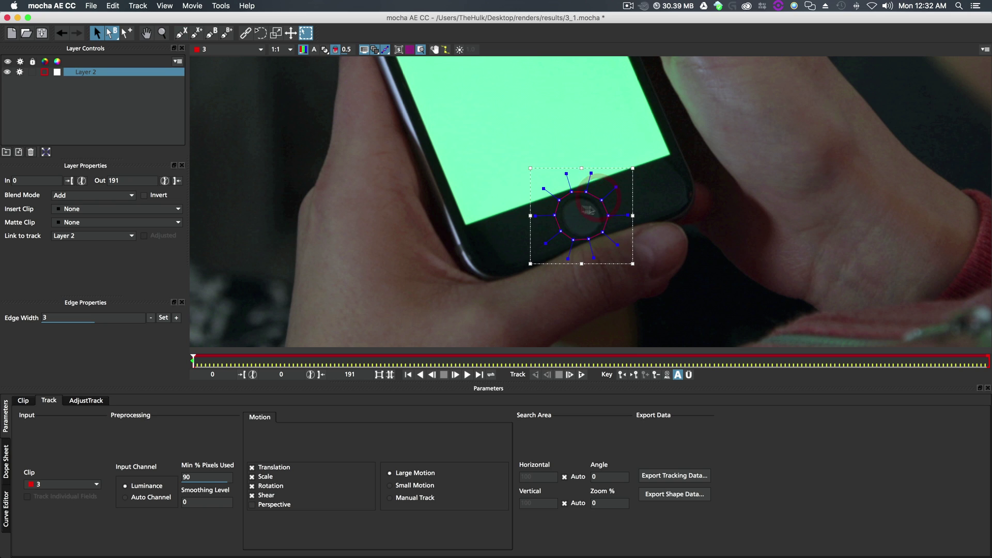
left_click(196, 33)
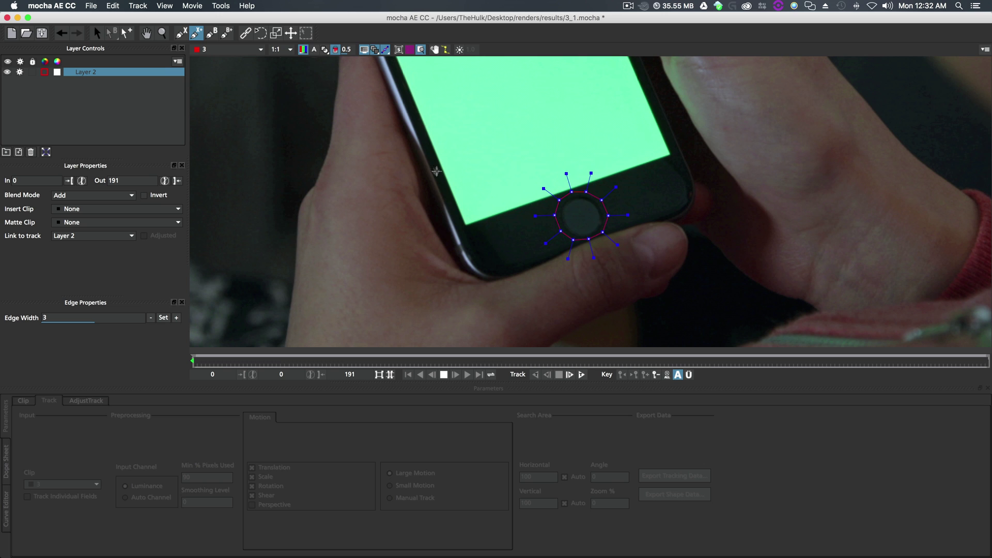
key("x")
left_click_drag(419, 165, 513, 218)
left_click(481, 165)
left_click(481, 165)
key("super+z")
key("super+x")
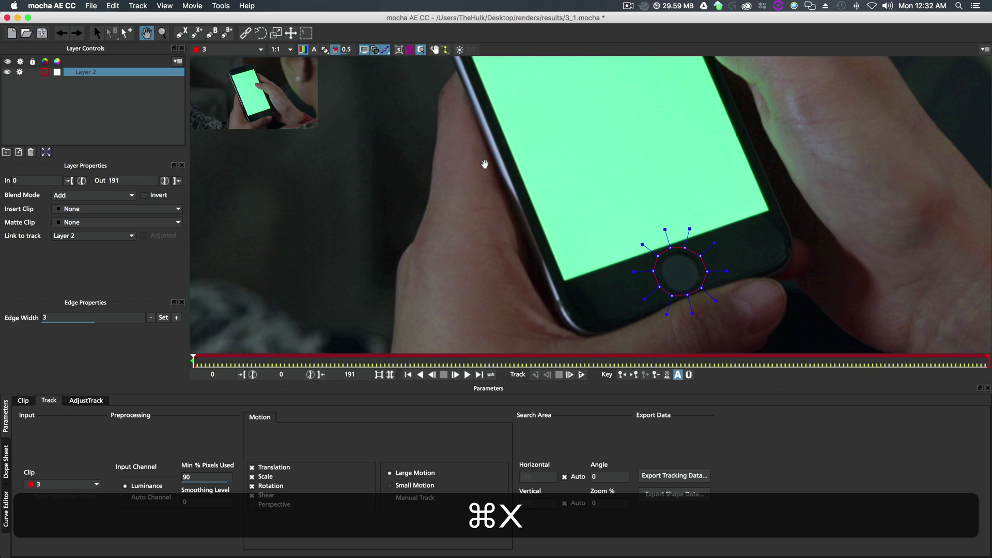
Add a closed X-spline to Layer 2 around the hand holding the phone, following the phone's edge and the thumb below the home button
key("z")
left_click_drag(486, 166, 477, 231)
key("x")
left_click(195, 33)
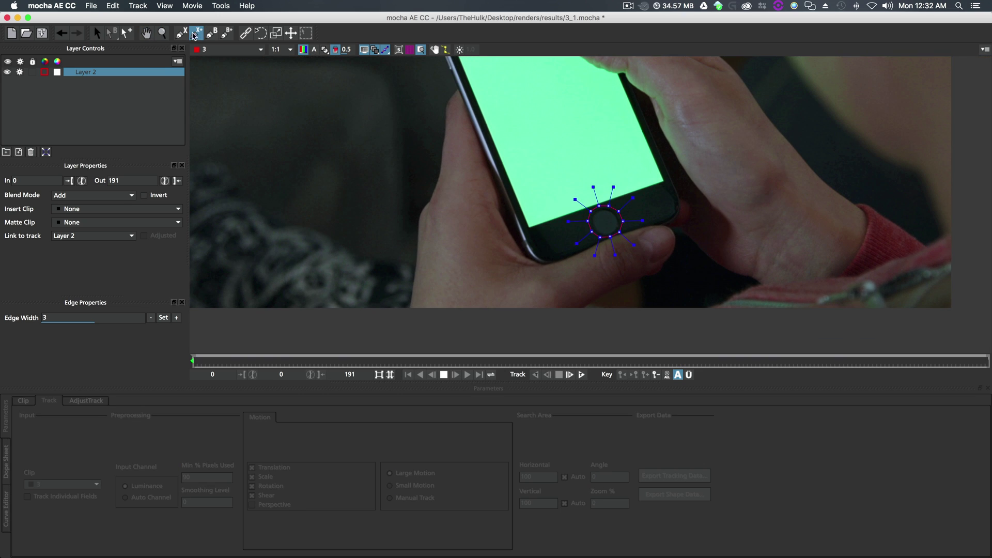
left_click(459, 86)
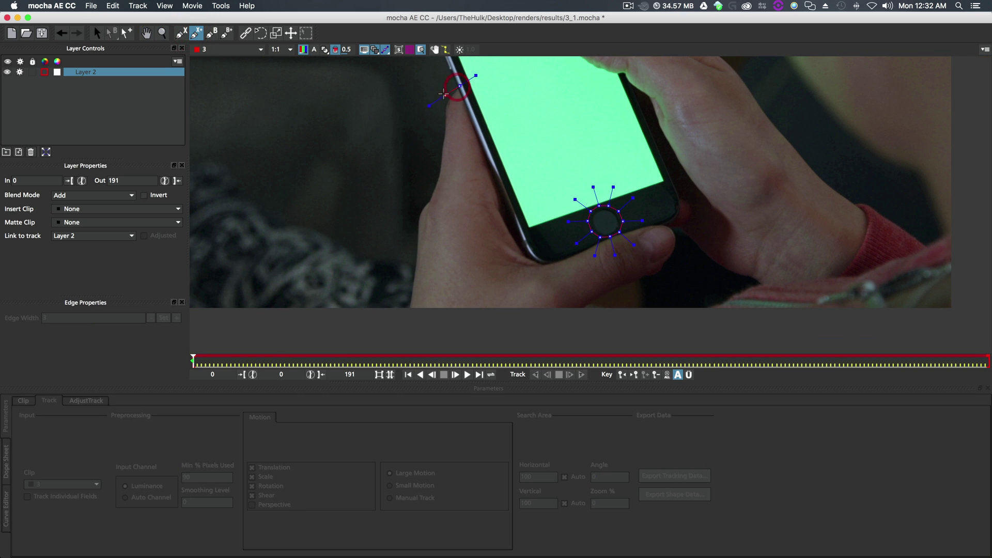
left_click(439, 138)
left_click(434, 172)
left_click(429, 197)
left_click(420, 209)
left_click(414, 220)
left_click(407, 312)
left_click(590, 310)
left_click(611, 295)
left_click(640, 284)
left_click(663, 269)
left_click(676, 253)
left_click(679, 230)
left_click(666, 223)
left_click(632, 228)
left_click(563, 257)
left_click(543, 263)
left_click(523, 254)
left_click(502, 214)
left_click(476, 124)
right_click(468, 105)
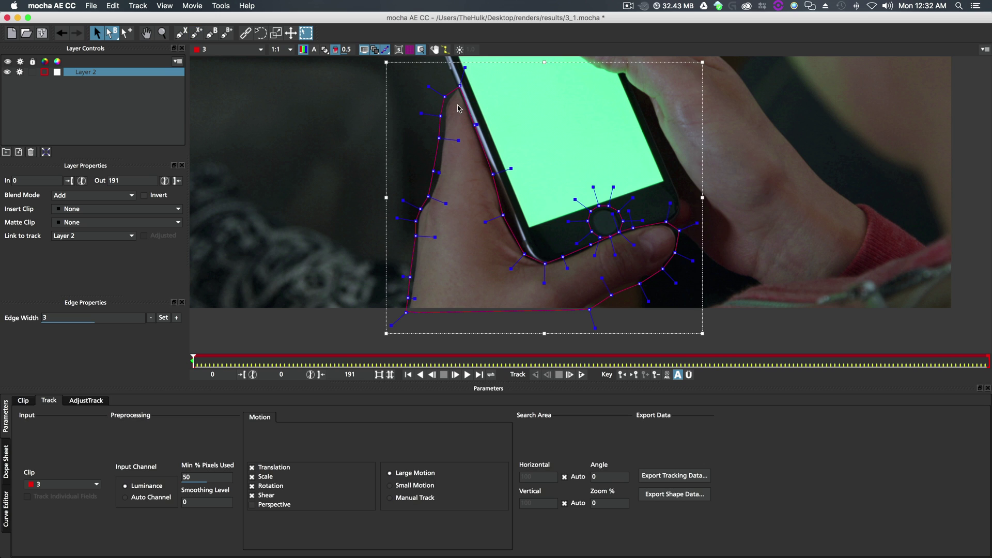
Start an X-spline in Layer 2 at the phone's upper-left corner and trace its outer side edge down to the base of the thumb
key("x")
left_click_drag(455, 104, 518, 322)
left_click_drag(444, 243, 447, 204)
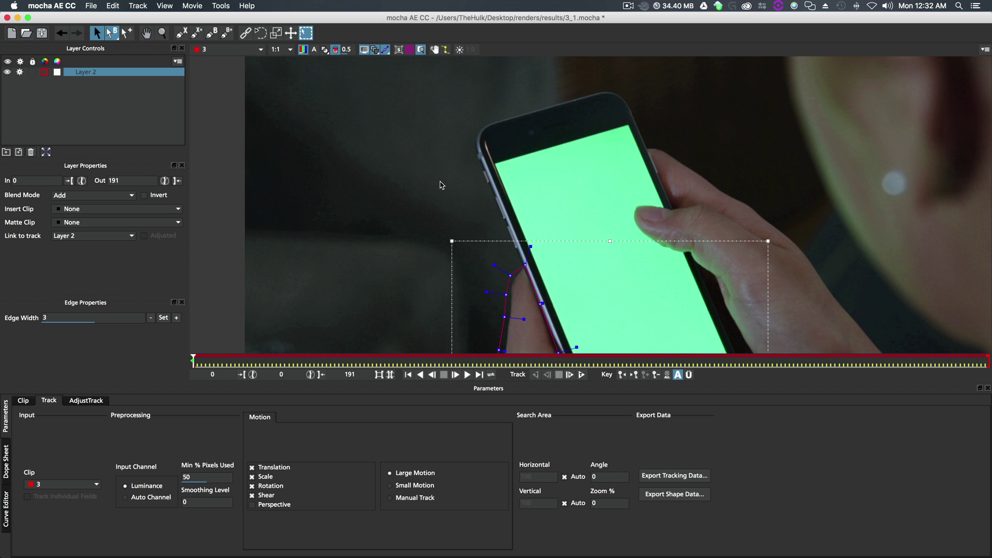
key("z")
key("x")
left_click_drag(448, 193, 411, 119)
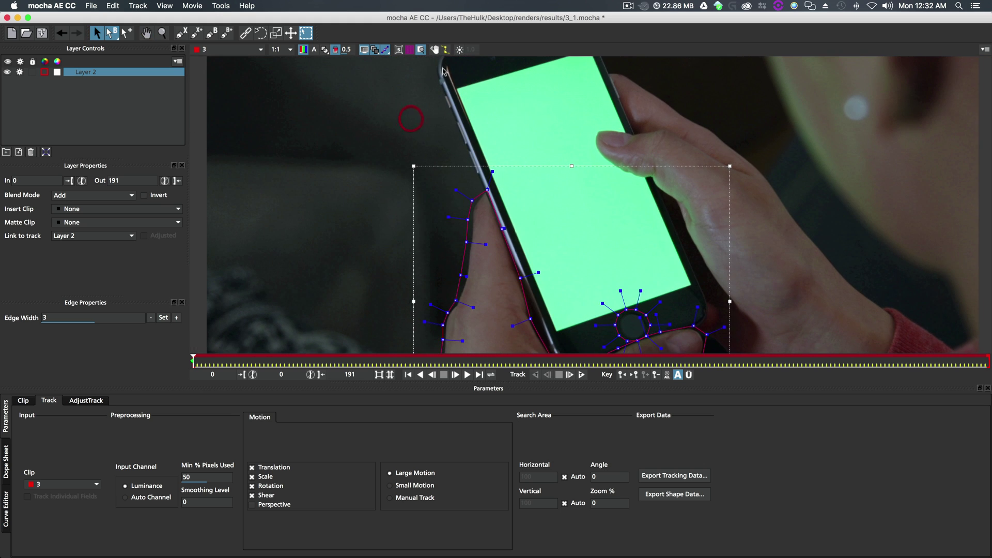
left_click(197, 33)
key("z")
key("x")
left_click_drag(422, 81, 427, 101)
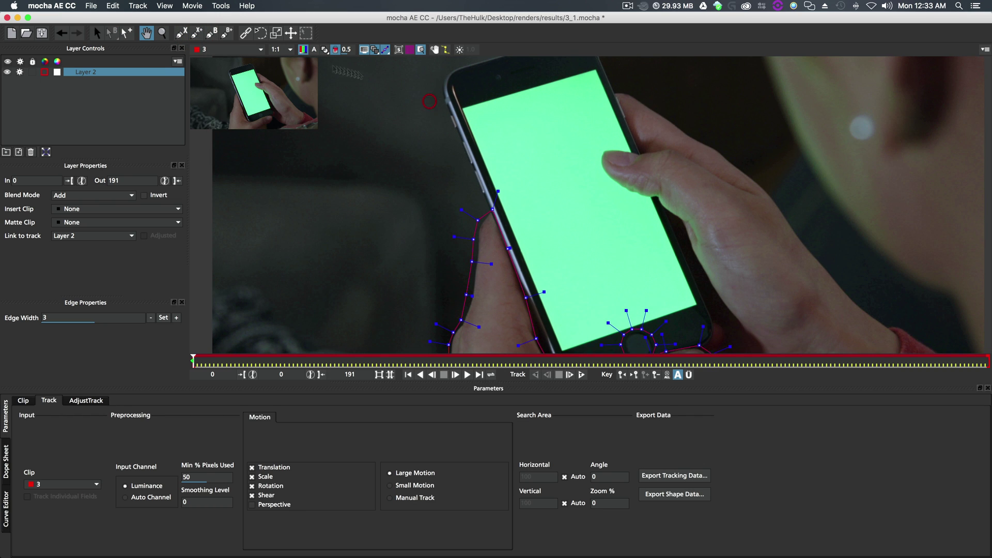
left_click(449, 72)
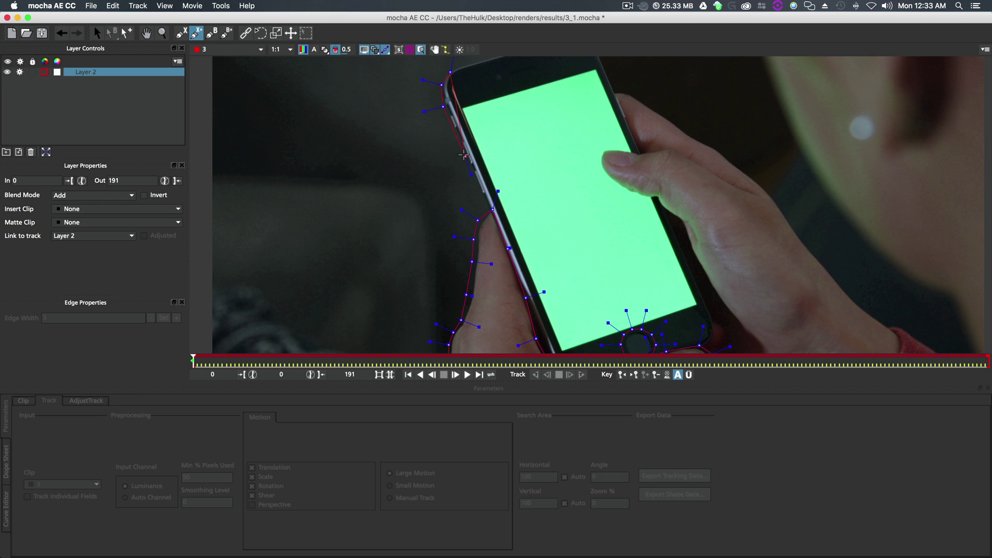
left_click(466, 163)
left_click(513, 272)
left_click(534, 333)
key("x")
left_click_drag(533, 328, 501, 271)
left_click(537, 339)
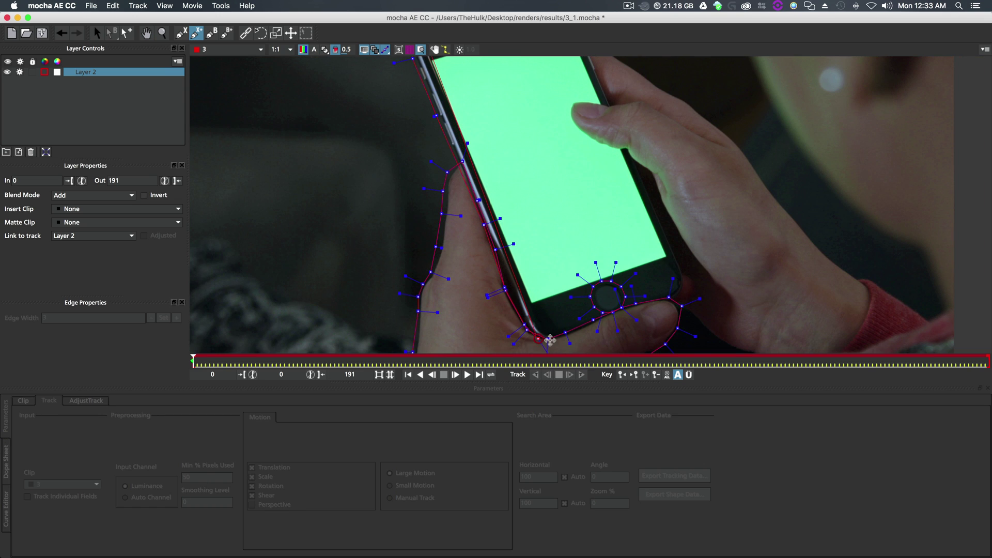
Trace back up the inner side of the phone's left edge, close the spline, and fine-tune its point near the top corner
left_click(555, 341)
left_click(549, 330)
left_click(511, 265)
left_click(510, 264)
left_click(479, 181)
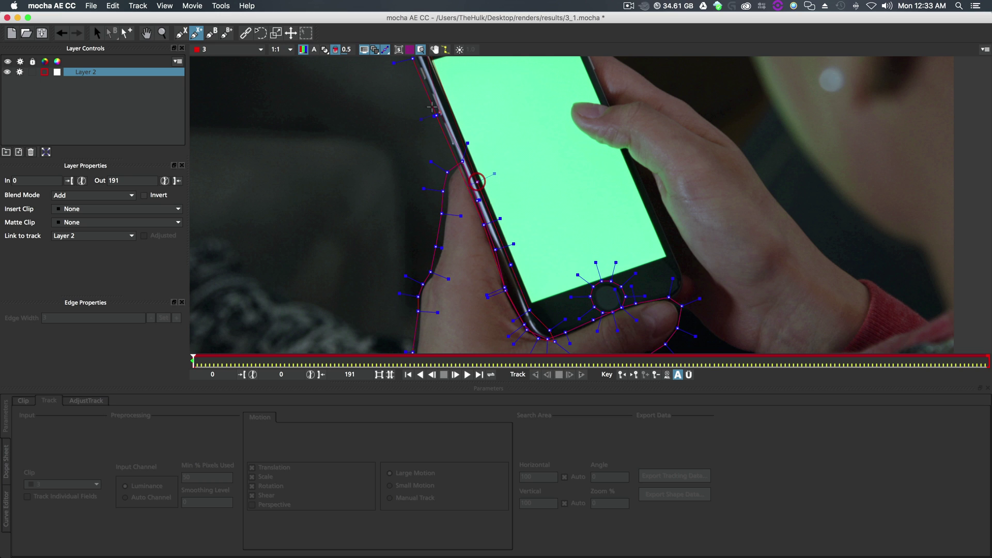
right_click(433, 80)
left_click_drag(441, 95, 486, 139)
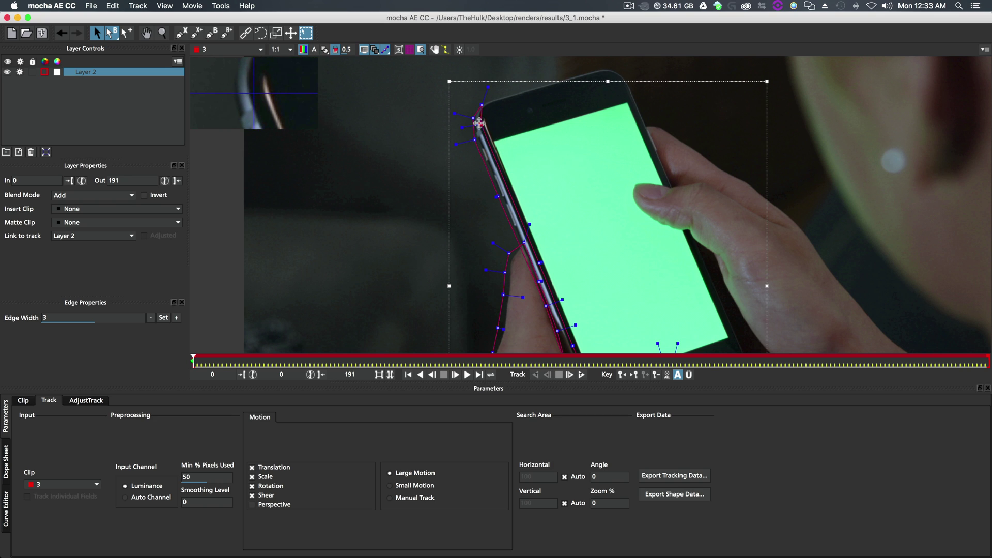
left_click_drag(479, 123, 478, 123)
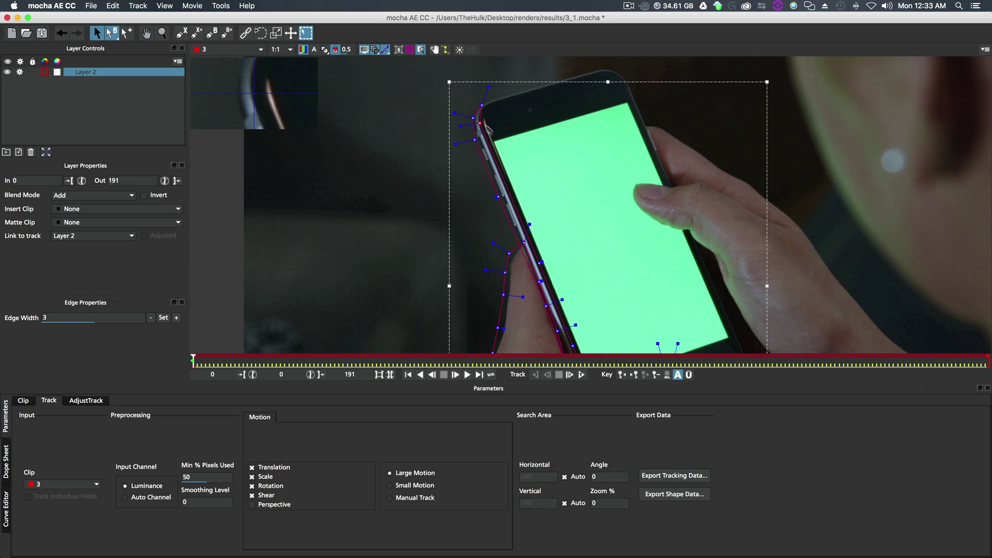
Add a closed X-spline to Layer 2 around the phone's top bezel, between the outer edge and the green screen
left_click(196, 32)
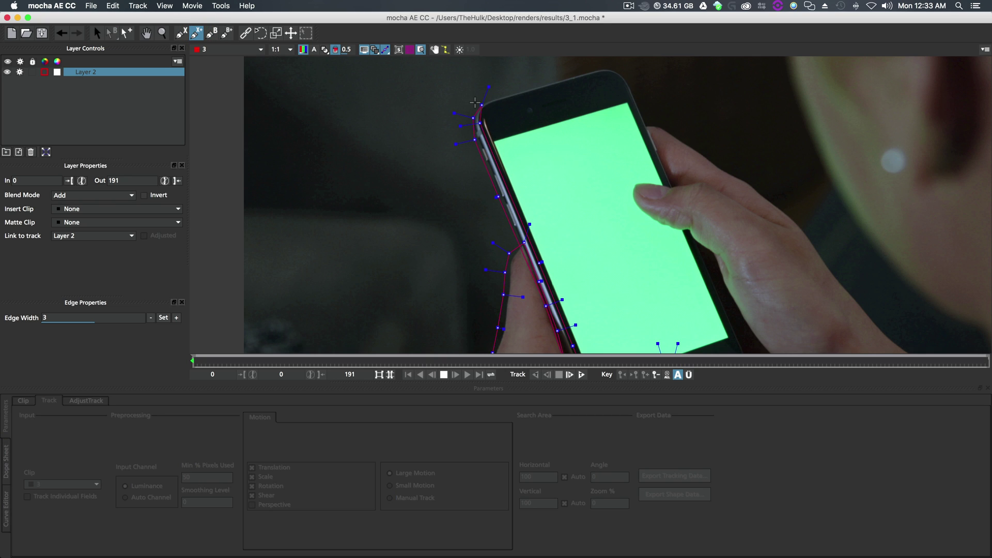
left_click(478, 106)
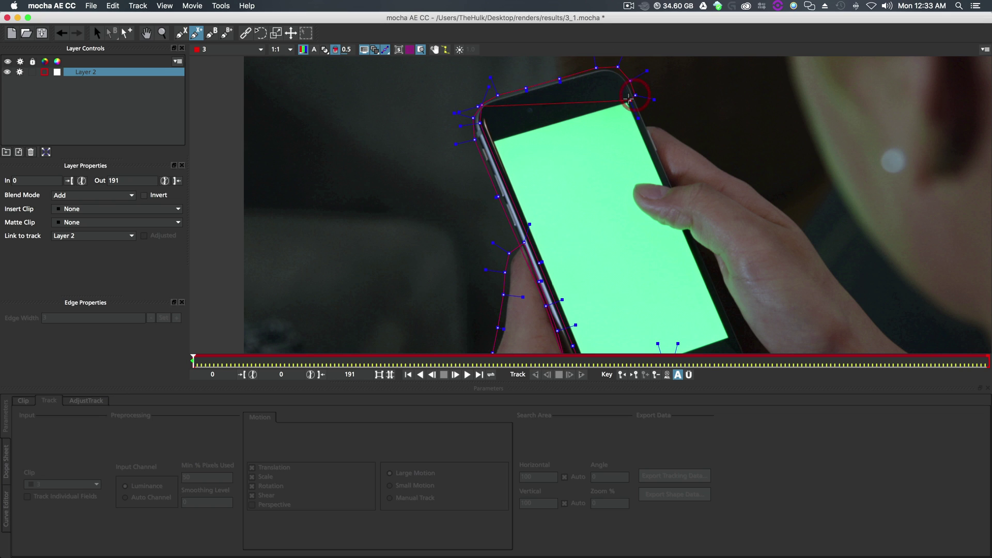
left_click(602, 106)
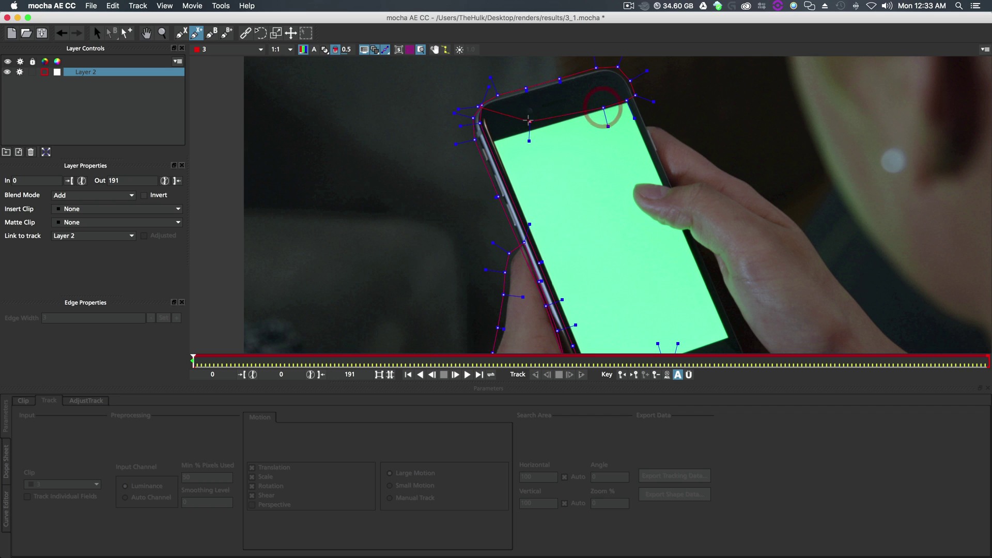
left_click(525, 128)
left_click(498, 136)
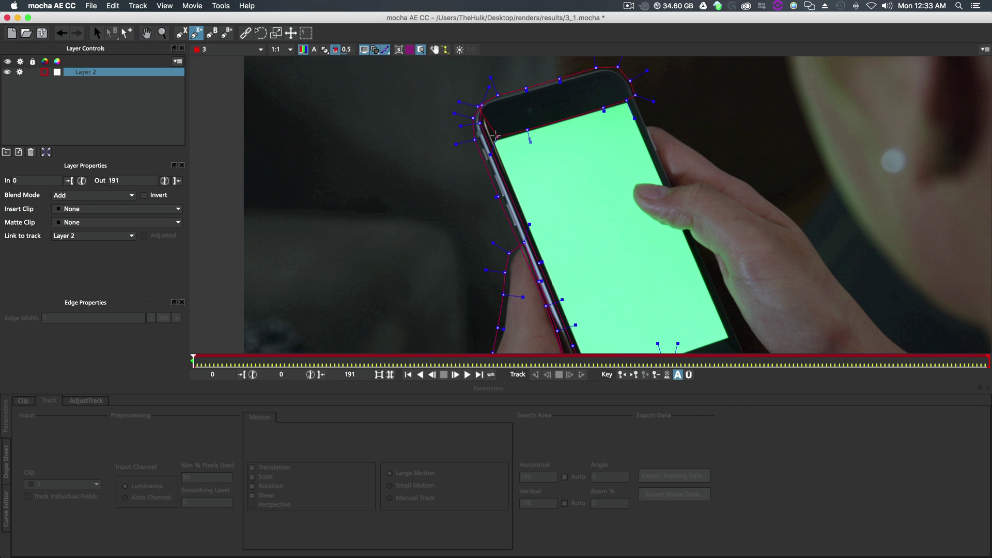
left_click(488, 119)
left_click(487, 111)
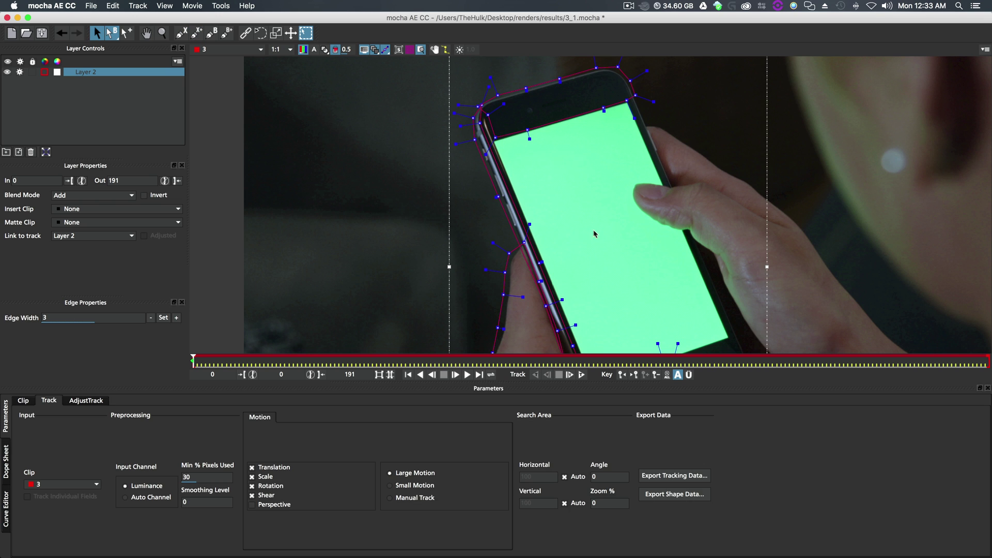
Show the planar surface, fit its four corners to the corners of the green screen, and display the surface grid
key("x")
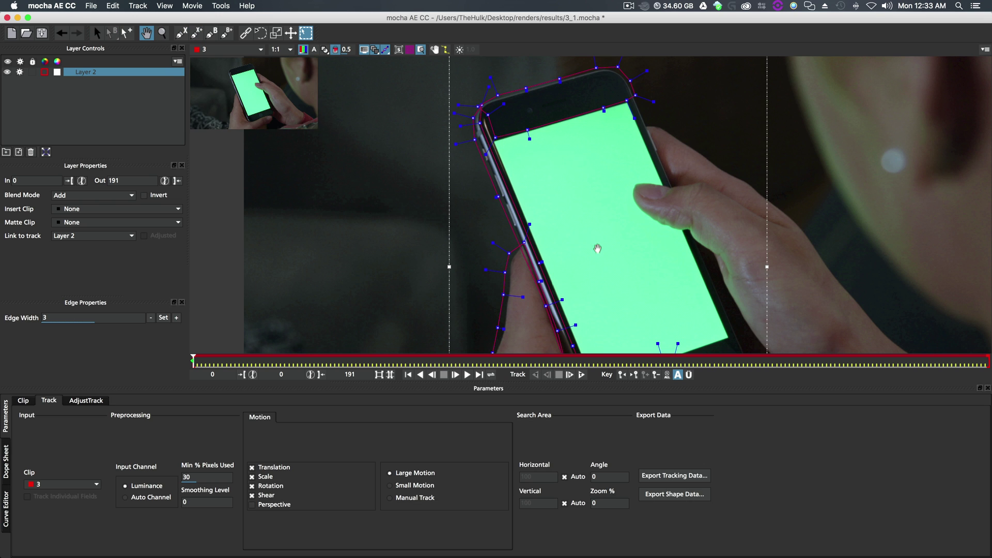
left_click_drag(598, 250, 594, 226)
key("z")
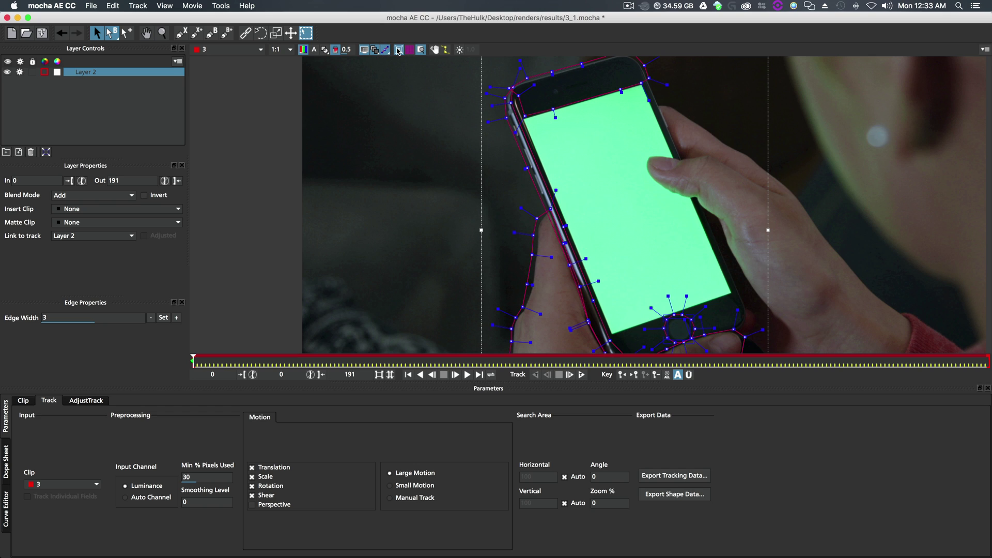
left_click_drag(661, 316, 525, 117)
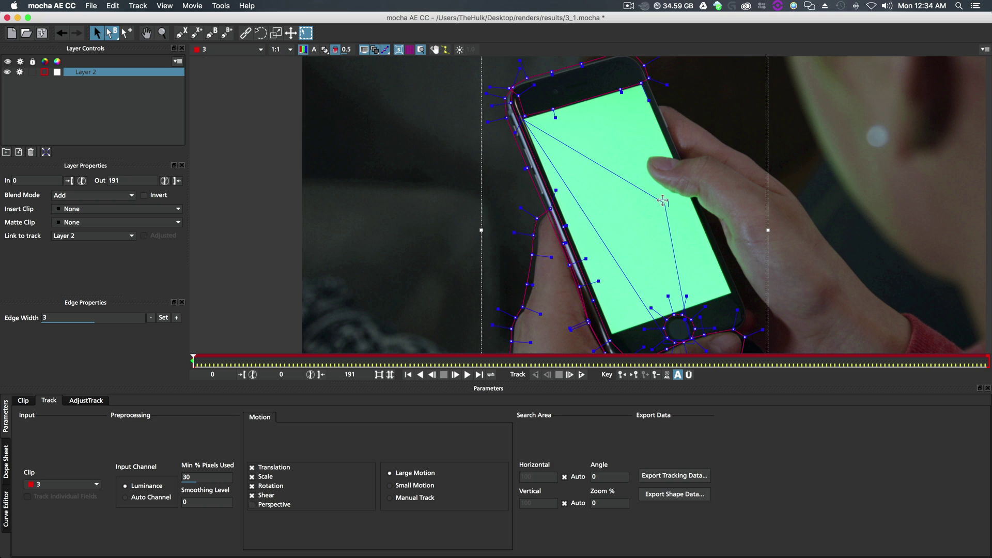
left_click_drag(663, 201, 642, 82)
left_click_drag(691, 341, 732, 294)
left_click_drag(665, 346, 609, 337)
key("super+z")
left_click(413, 50)
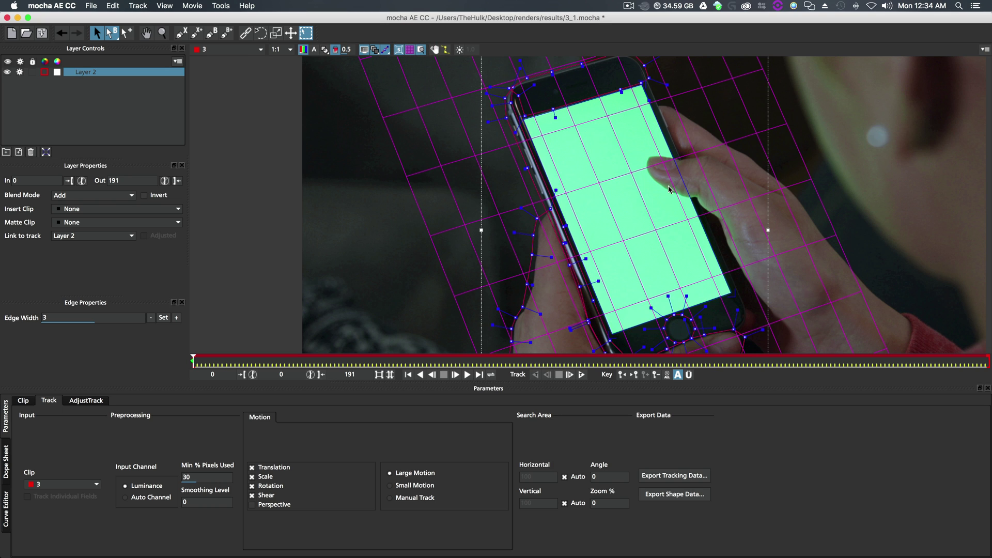
Set the minimum percentage of pixels used to 90 and include Perspective in the tracked motion
key("z")
left_click_drag(664, 199, 646, 187)
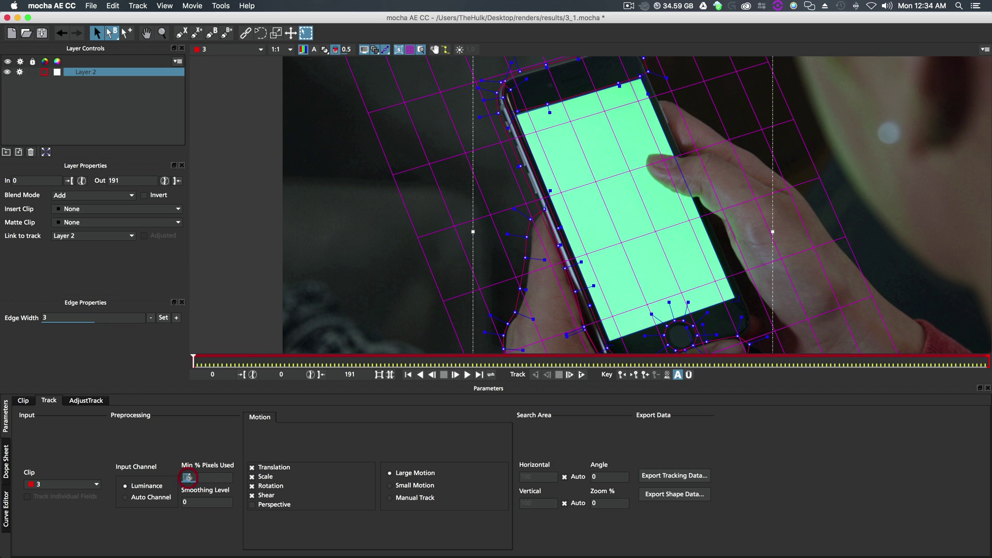
type("90")
left_click(253, 505)
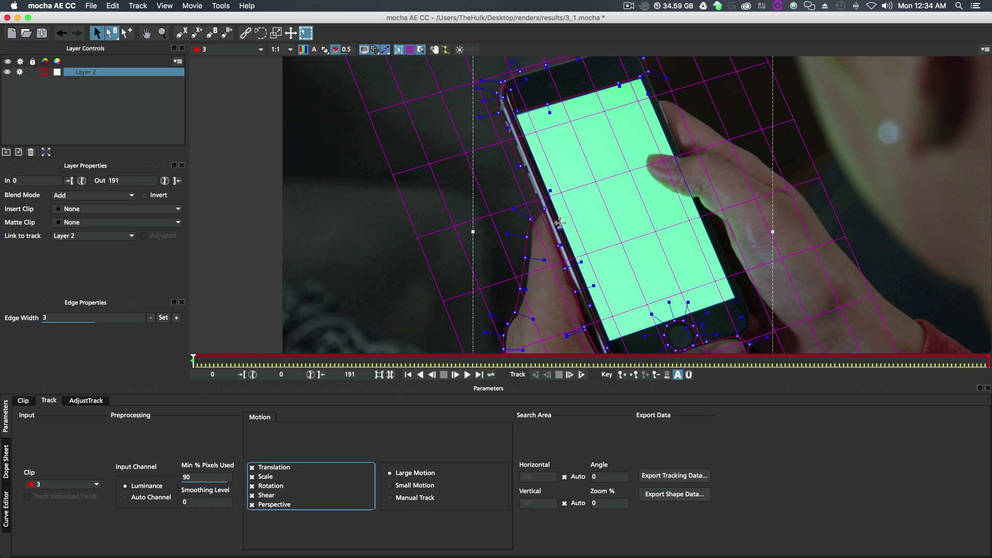
key("x")
left_click_drag(598, 215, 576, 205)
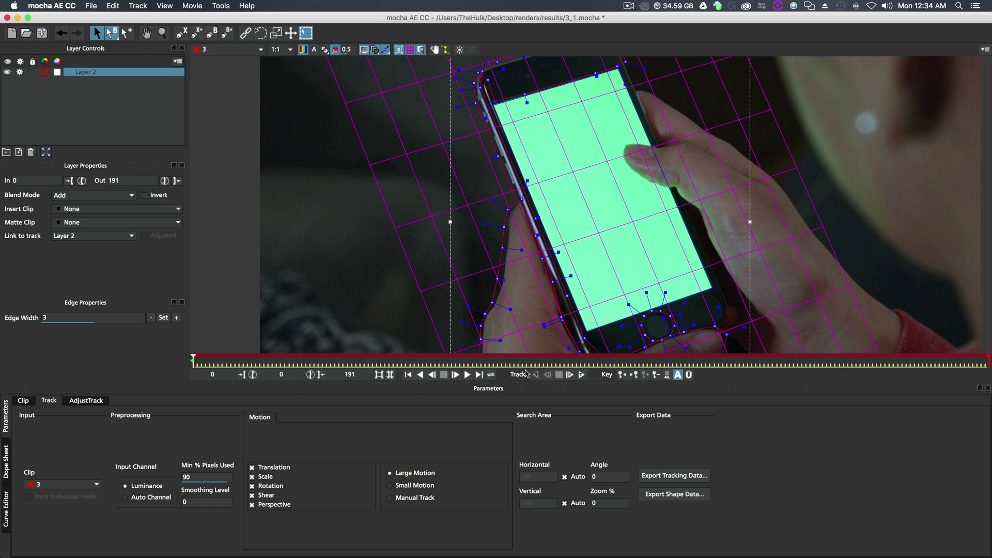
Track Layer 2 forwards from frame 0 to the last frame, 191
left_click(581, 376)
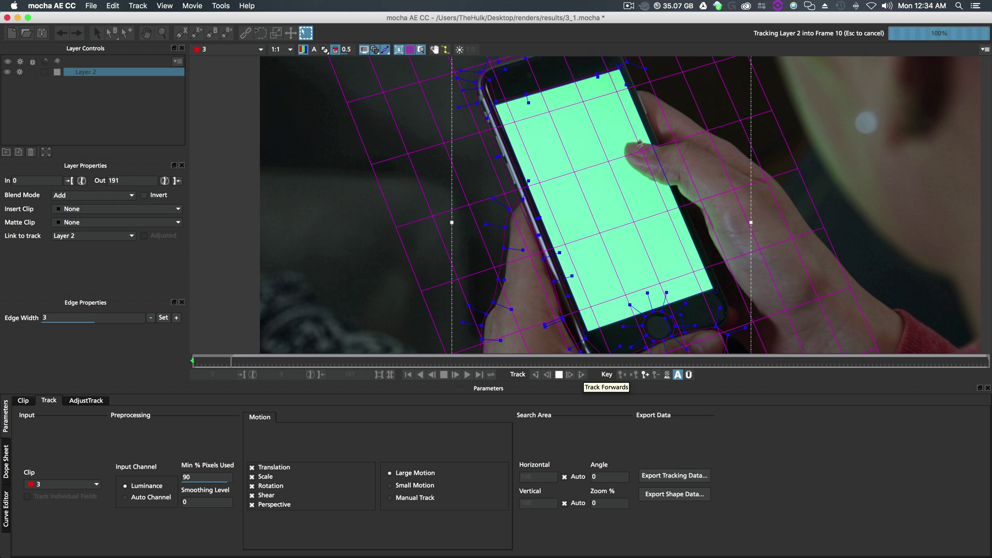
key("Escape")
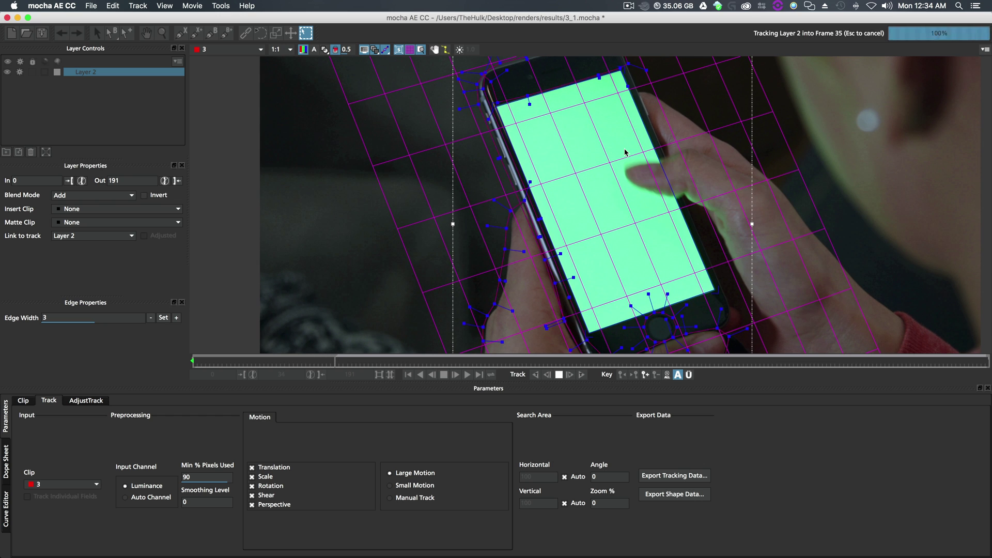
key("t")
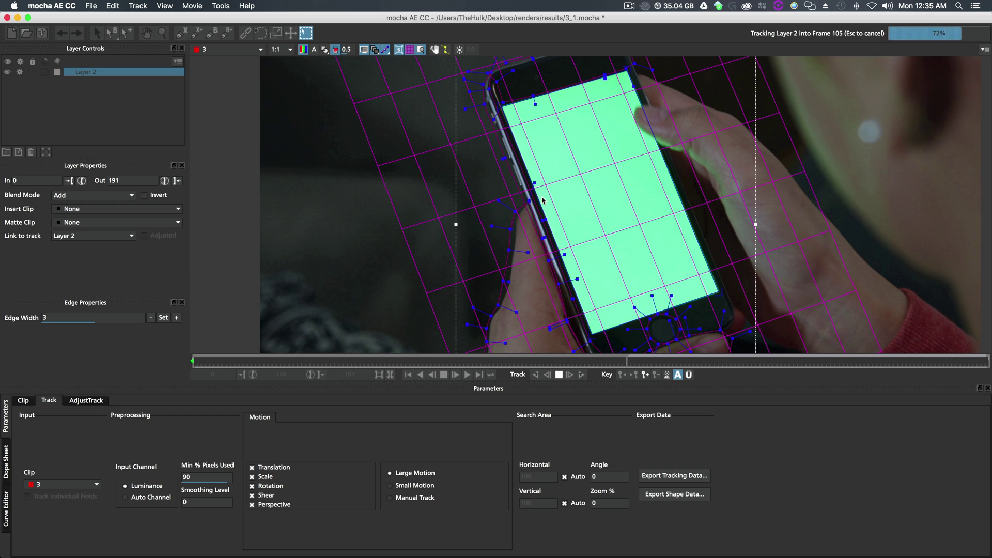
key("Escape")
key("t")
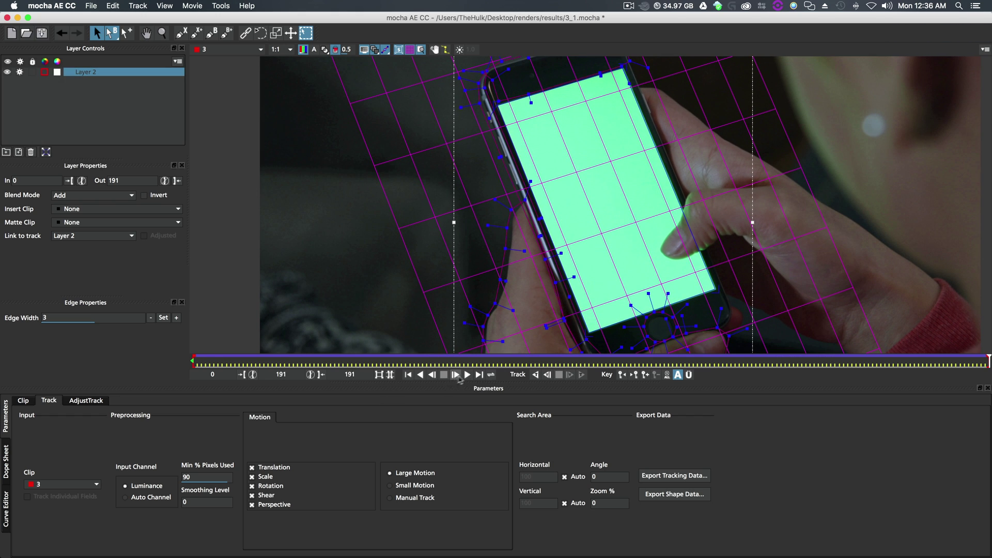
Play back the tracked surface to check how it fits the phone screen, and return to the first frame
left_click(467, 376)
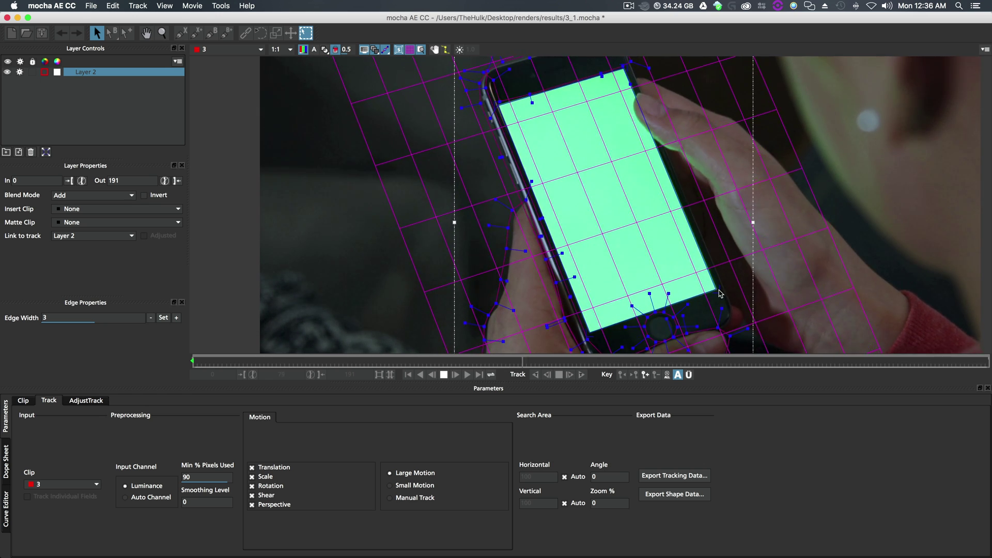
key("space")
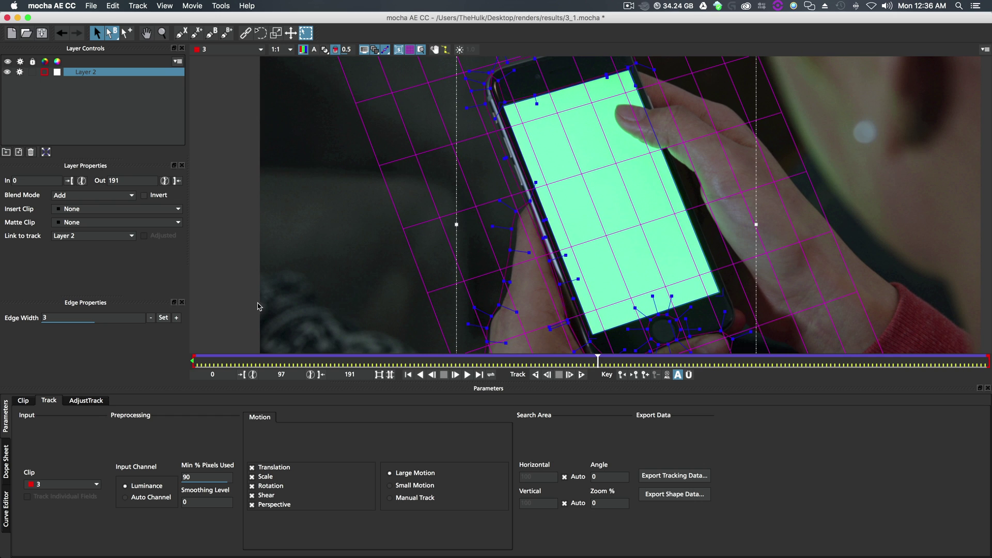
left_click_drag(598, 362, 132, 381)
Using AdjustTrack, select the lower-right corner's reference point and move it onto the green screen's corner at frame 91
left_click(86, 401)
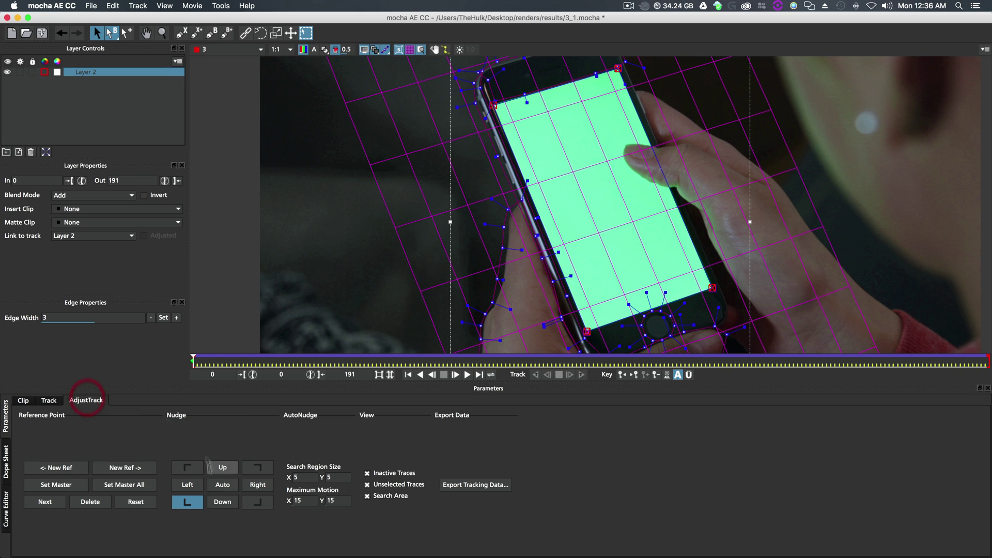
left_click(258, 502)
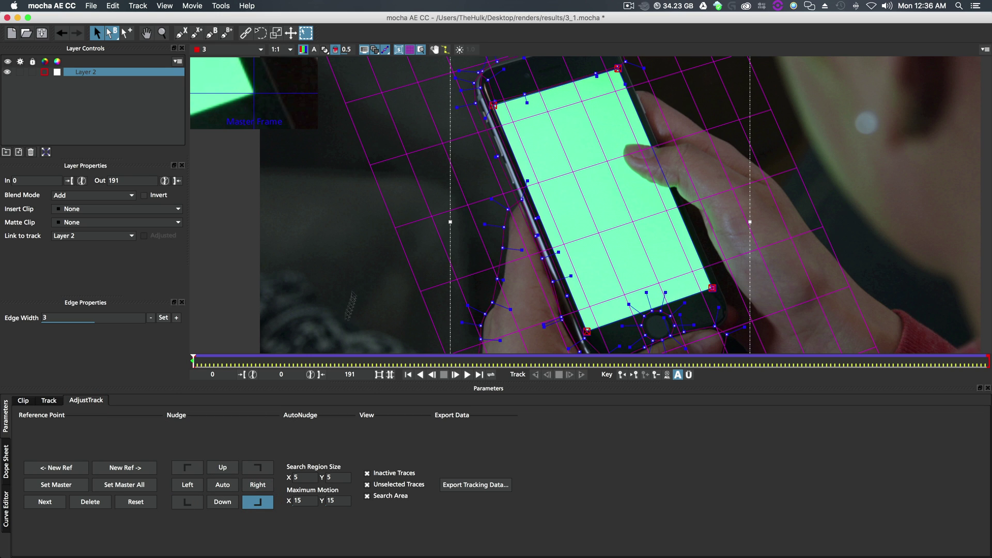
left_click_drag(194, 363, 577, 373)
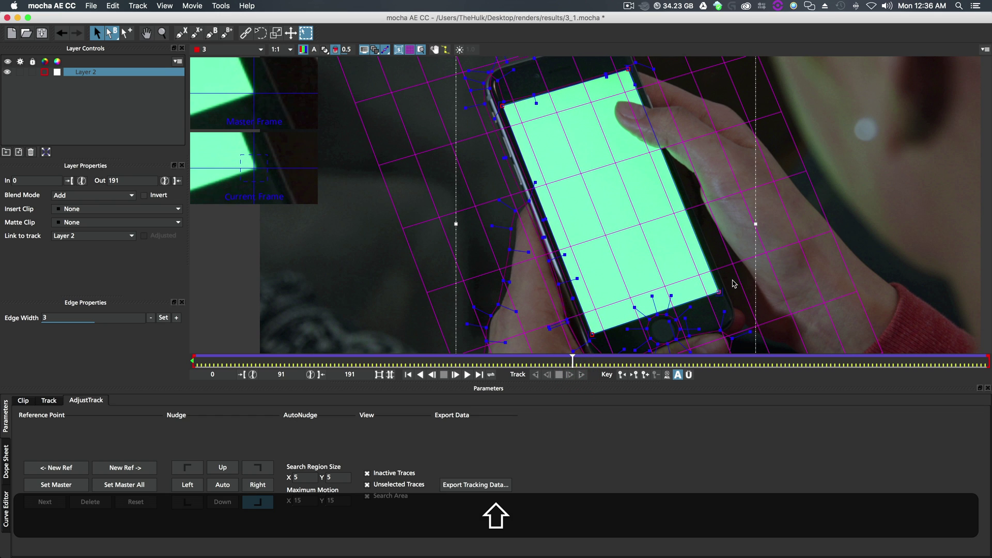
key("shift+z")
left_click_drag(733, 281, 690, 324)
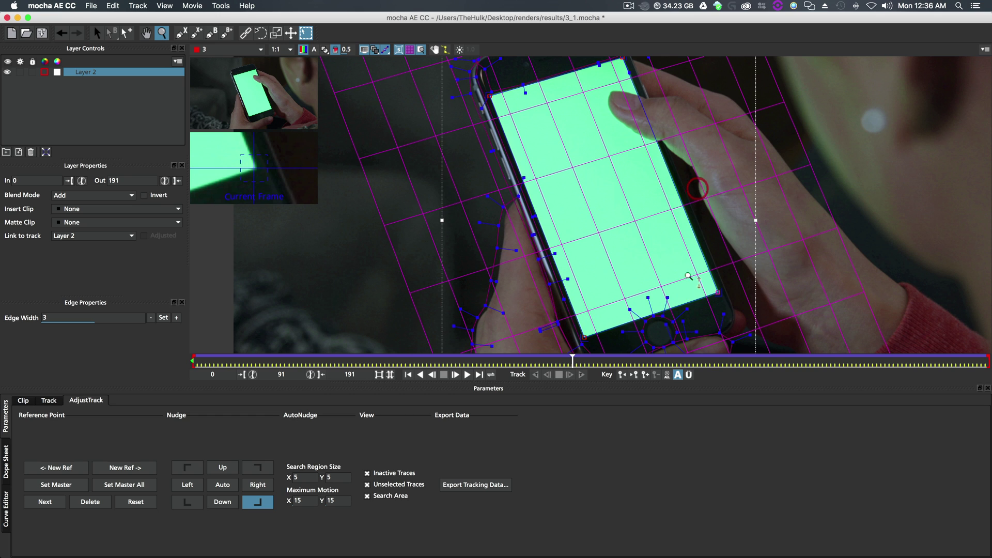
left_click(694, 291)
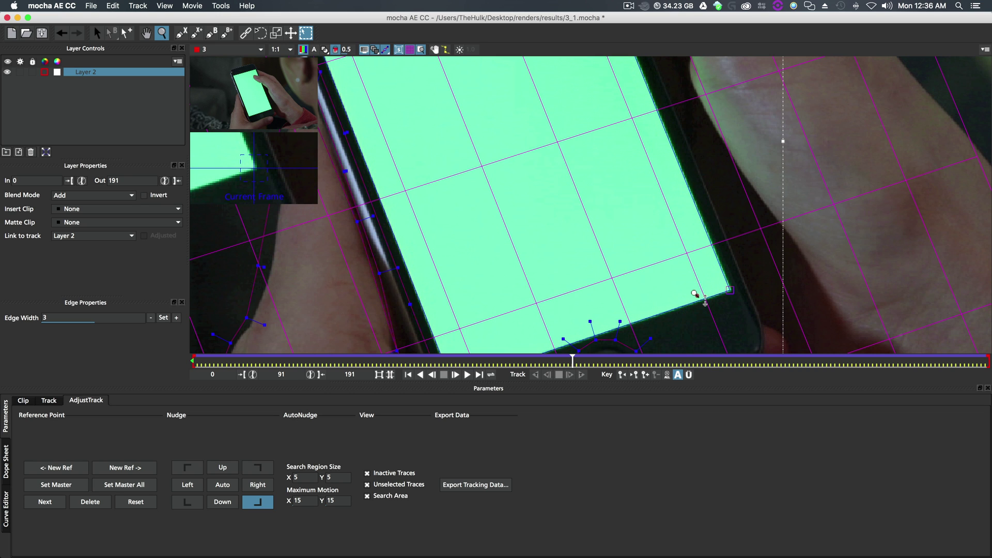
left_click_drag(692, 283, 714, 220)
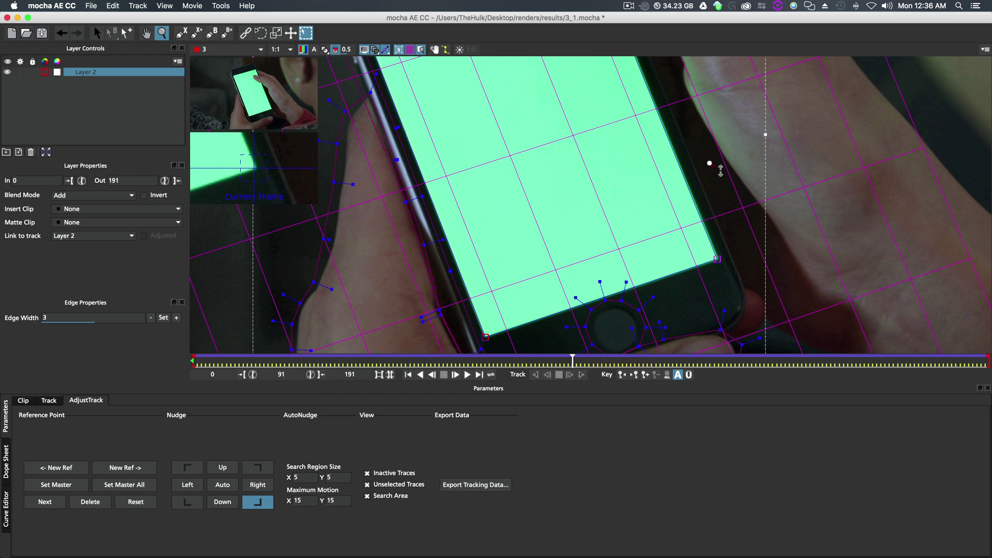
left_click(713, 170)
key("s")
key("x")
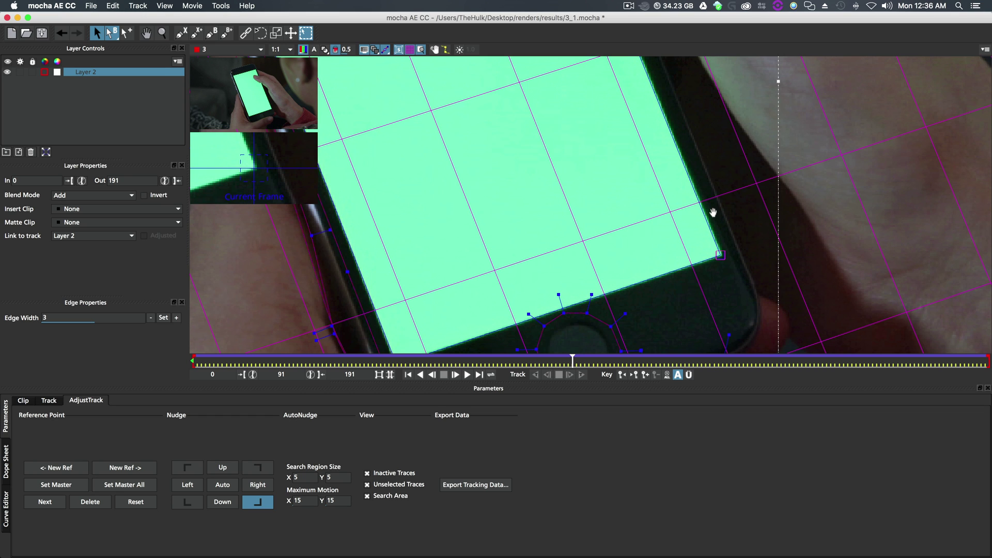
left_click_drag(714, 215, 598, 173)
left_click_drag(605, 213, 608, 213)
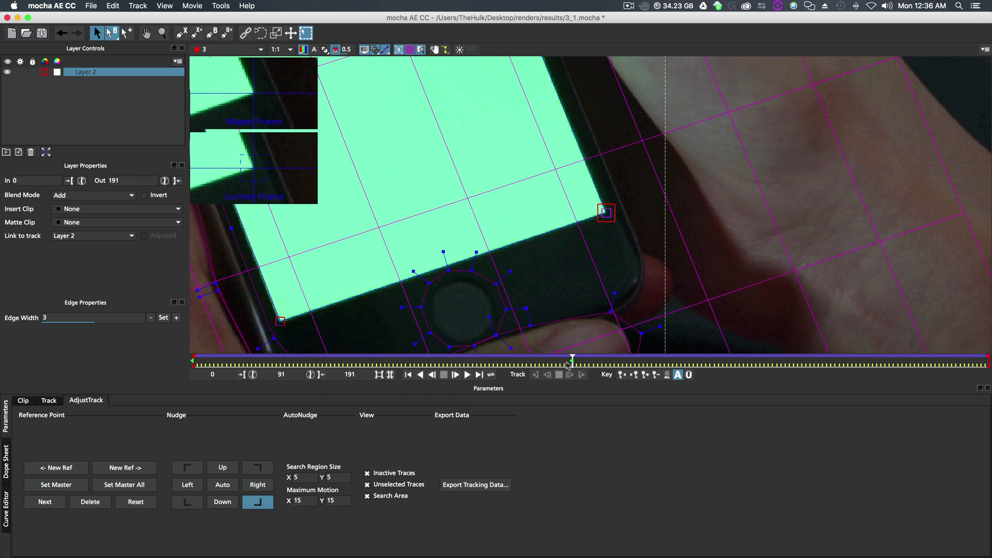
Check the adjusted lower-right corner at other frames, including the first, and return to frame 91 with the whole screen in view
left_click_drag(572, 360, 712, 358)
left_click_drag(623, 357, 211, 368)
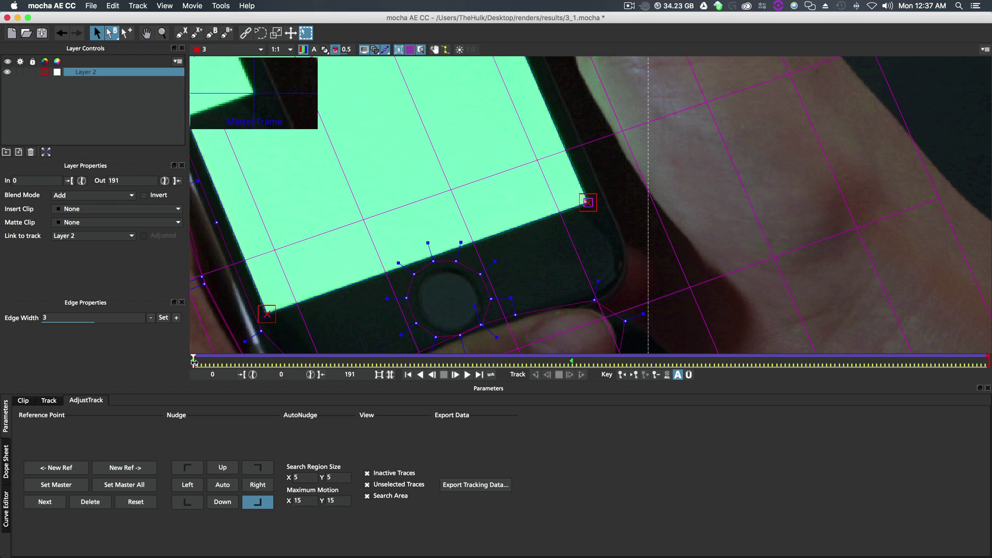
left_click(571, 360)
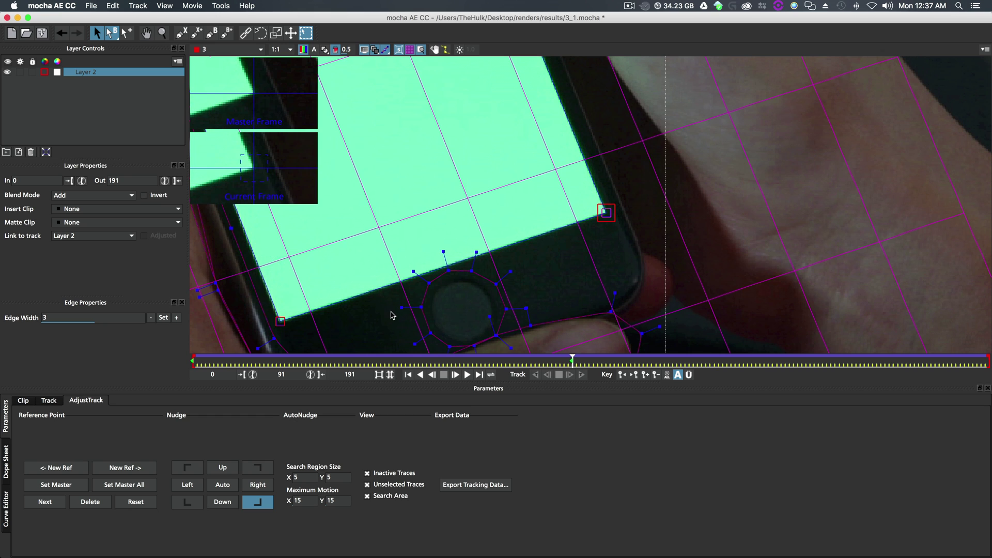
key("z")
left_click_drag(483, 354, 483, 380)
key("x")
left_click_drag(438, 213, 584, 281)
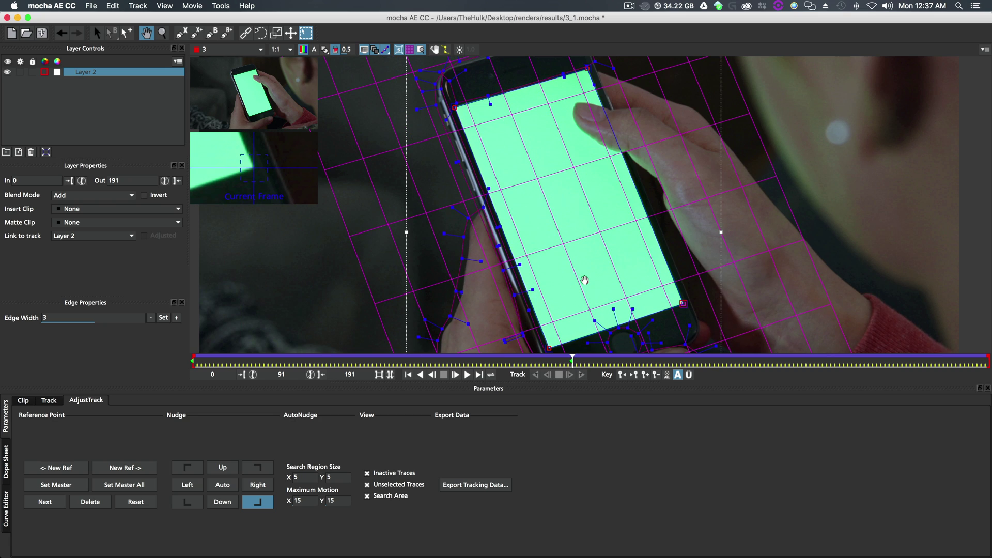
Push the surface to the image corners and copy the tracking data to the clipboard as After Effects Corner Pin [supports motion blur]
left_click(46, 152)
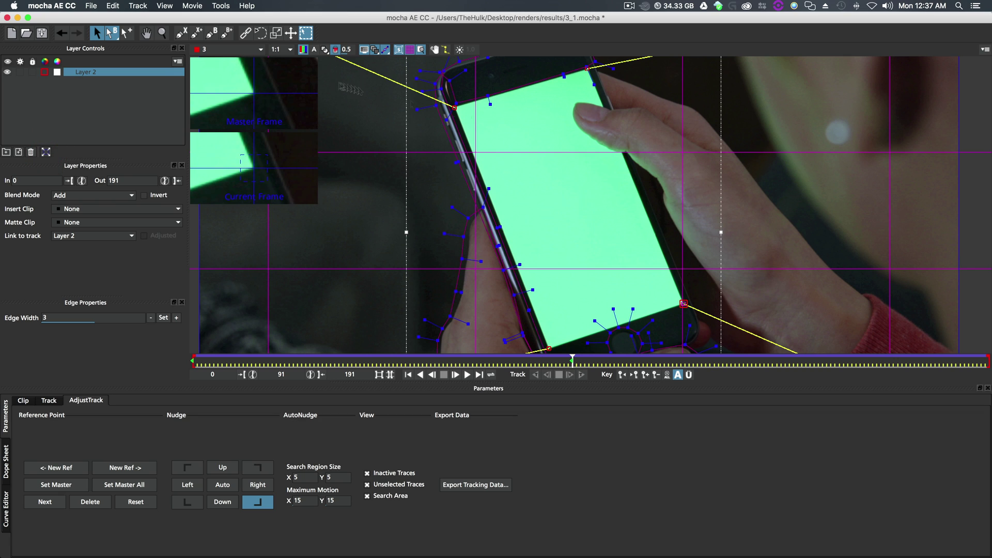
left_click(473, 485)
left_click(541, 265)
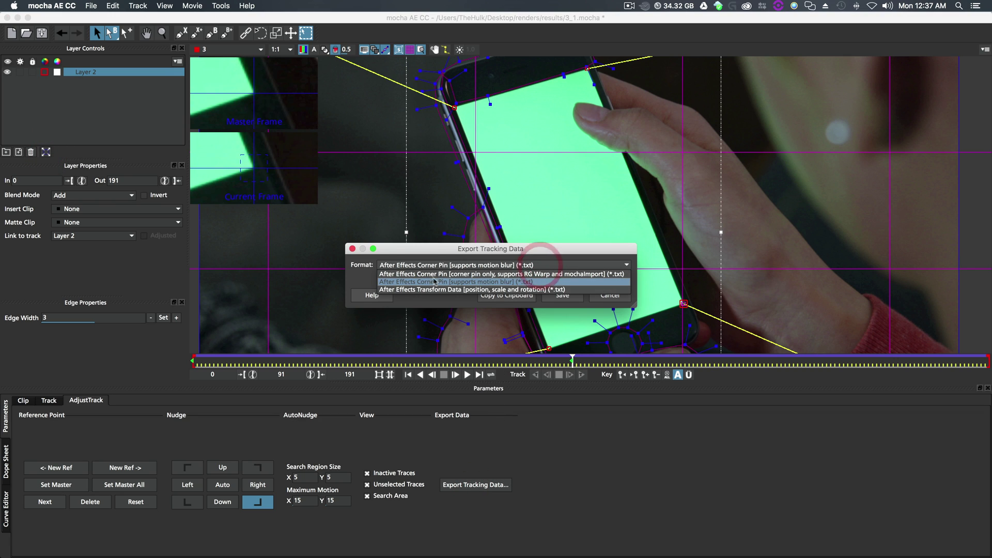
left_click(450, 282)
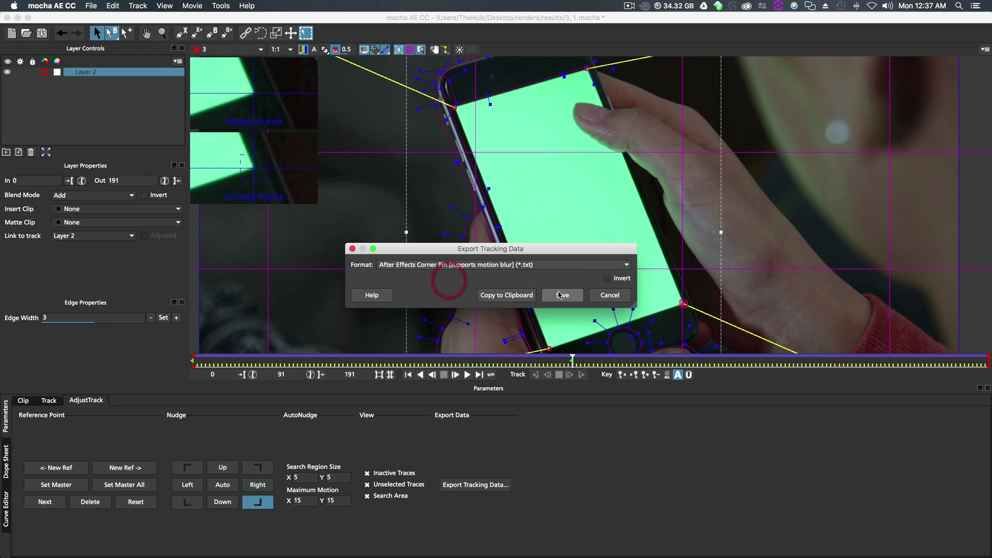
left_click(526, 297)
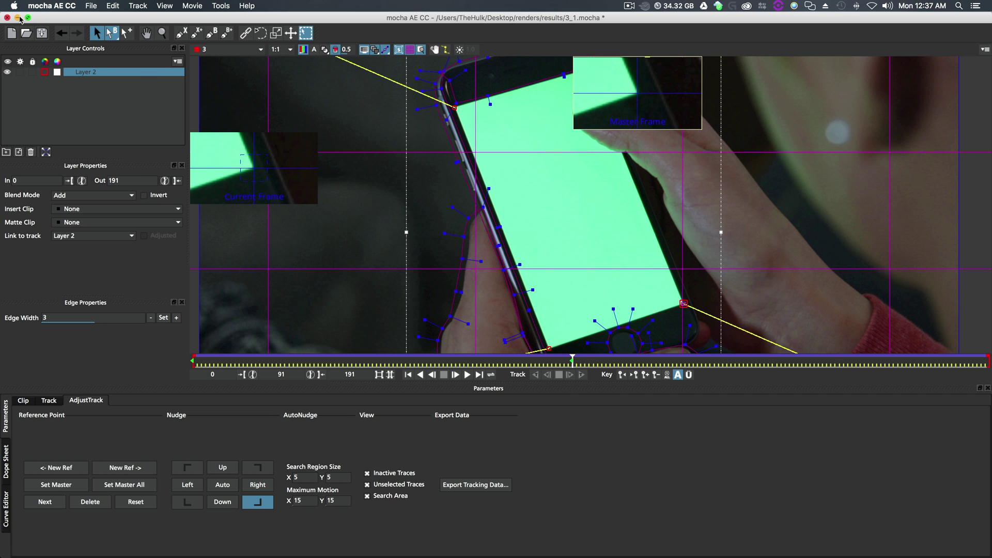
Switch to After Effects, make the thumb screen_perspective layer visible and paste the tracked corner pin keyframes onto it at the first frame
left_click(17, 17)
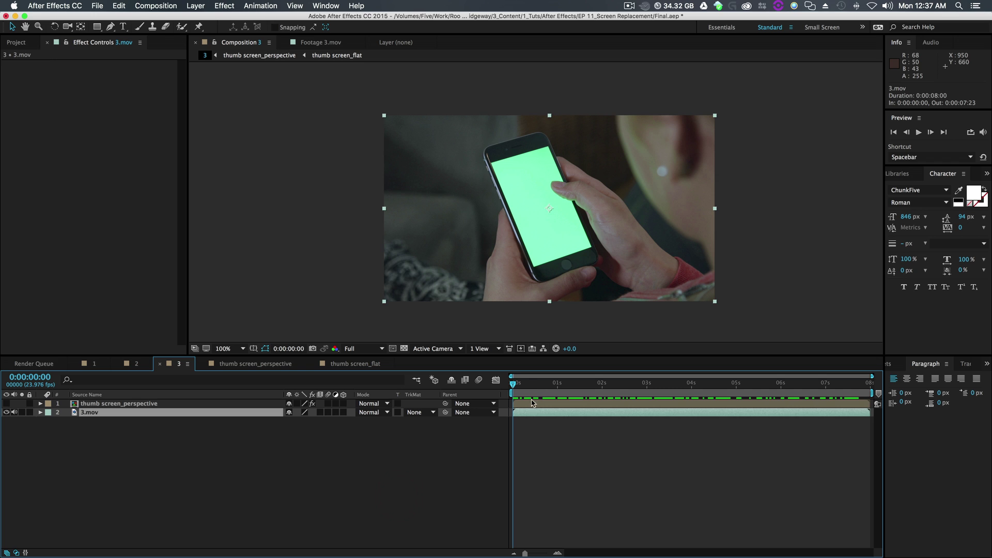
left_click(532, 403)
left_click(6, 403)
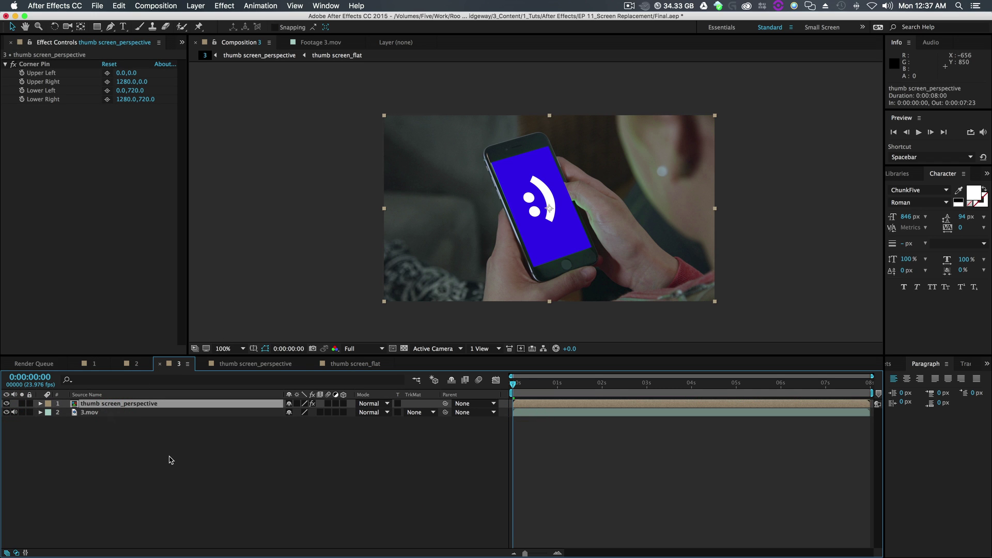
key("super+v")
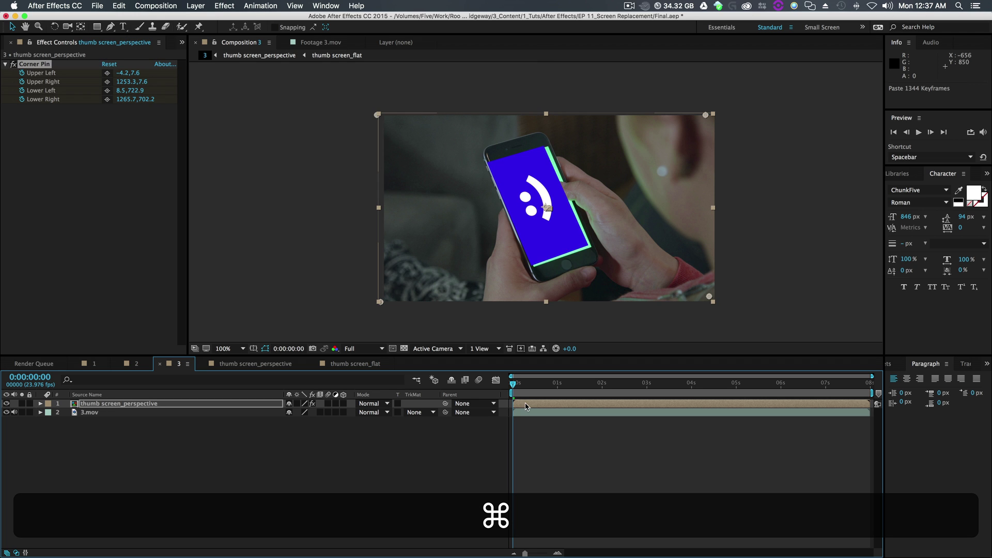
left_click_drag(514, 385, 459, 423)
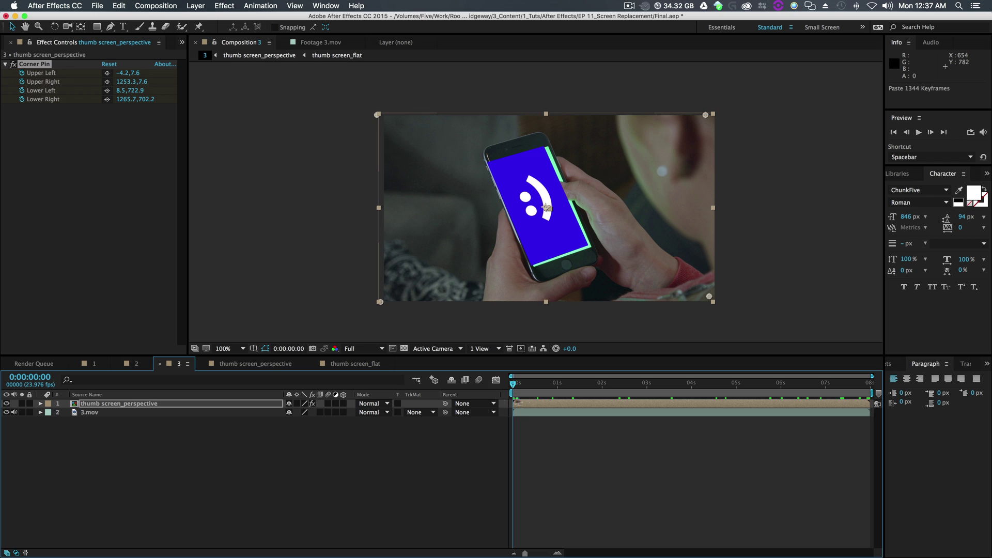
Lock the composition 3 viewer and open a second composition viewer beside it, showing composition 3
left_click(214, 43)
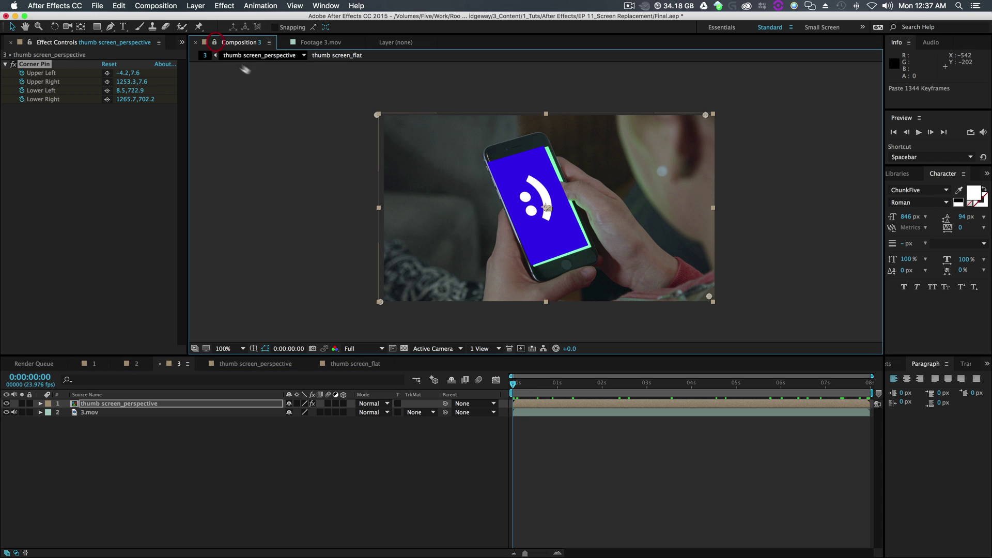
left_click(248, 55)
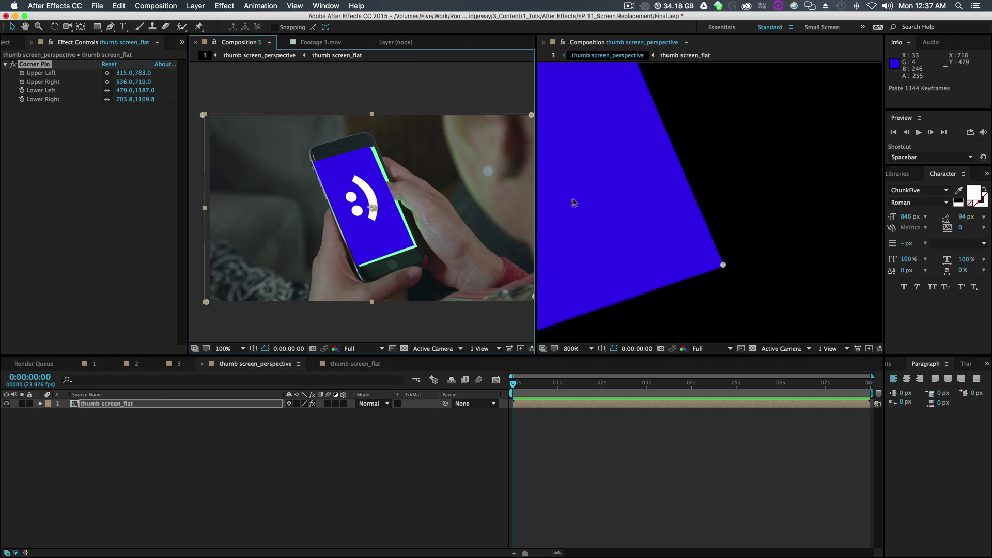
key("v")
left_click(551, 55)
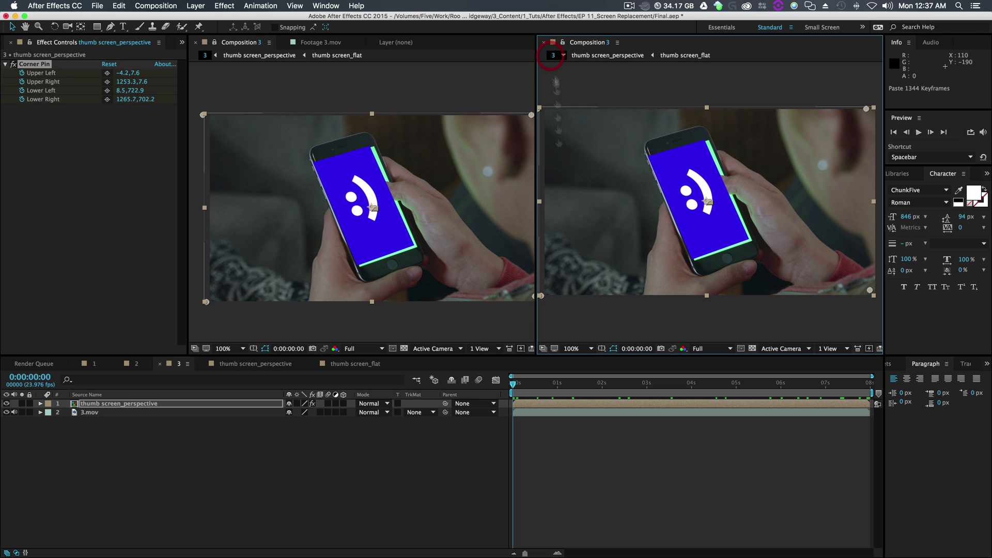
Set the thumb screen_perspective layer's blending mode to Classic Difference and open its composition in the second viewer
left_click(565, 403)
left_click(373, 403)
left_click(382, 402)
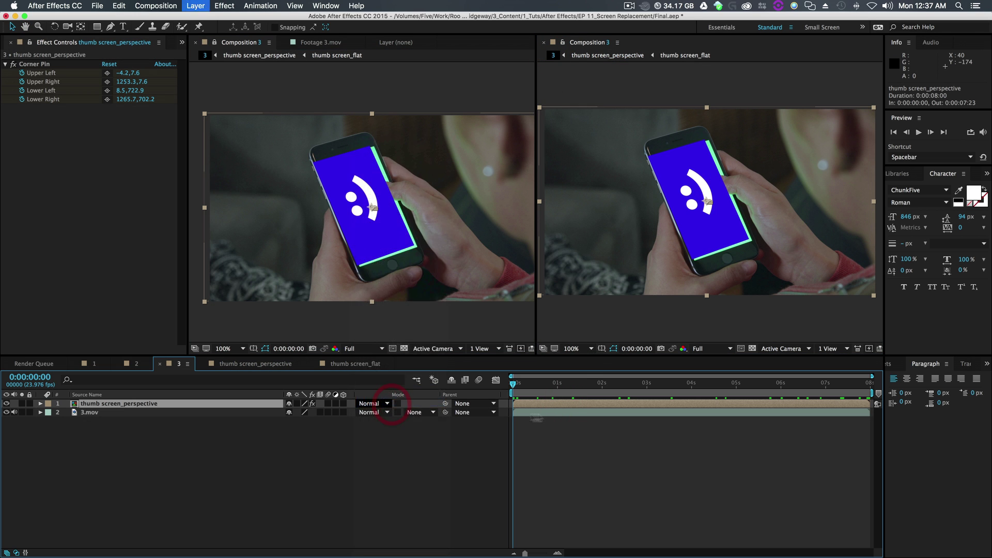
left_click(592, 55)
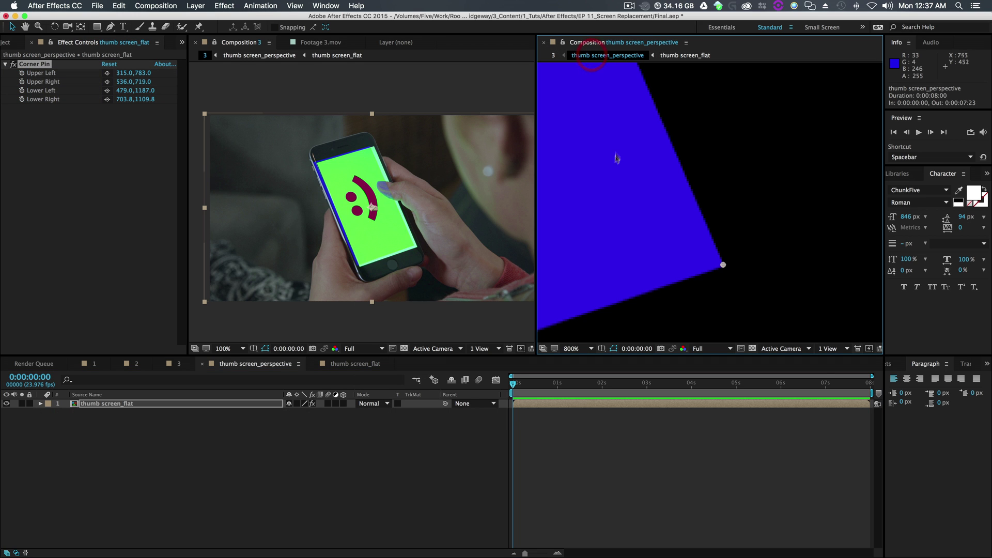
Fit thumb screen_flat's upper corner pins to the phone screen, with Upper Left at about 331, 785 and Upper Right at about 552.5, 721
scroll(337, 146, "up", 4)
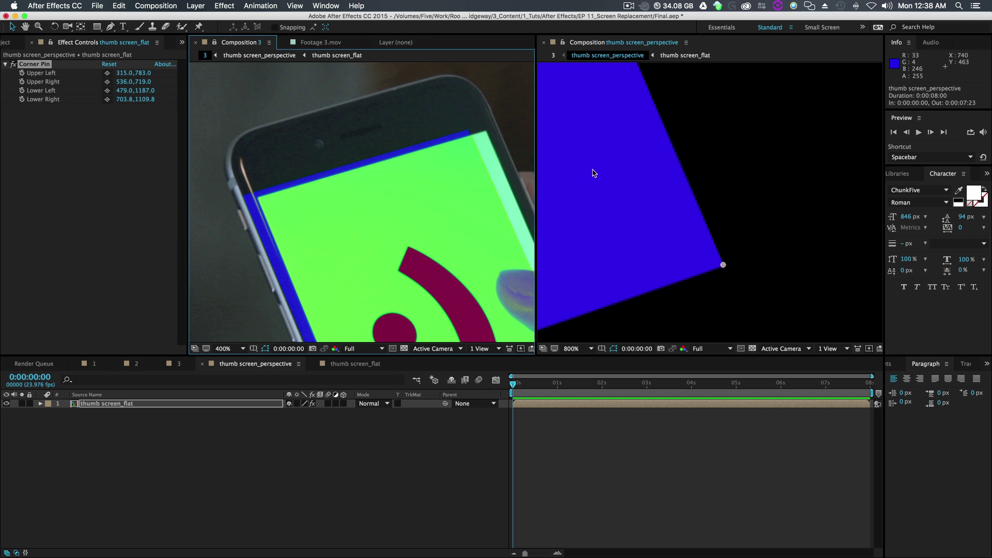
left_click_drag(593, 173, 766, 303)
left_click_drag(579, 129, 767, 277)
left_click_drag(599, 171, 847, 305)
left_click_drag(596, 140, 680, 320)
scroll(681, 314, "down", 1)
left_click_drag(729, 241, 678, 262)
left_click_drag(598, 233, 614, 237)
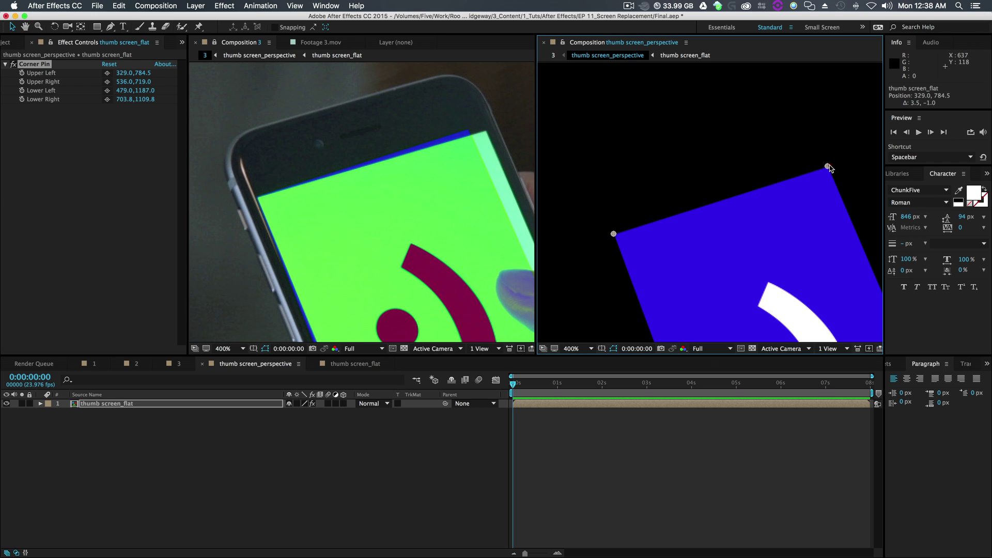
left_click_drag(829, 167, 845, 169)
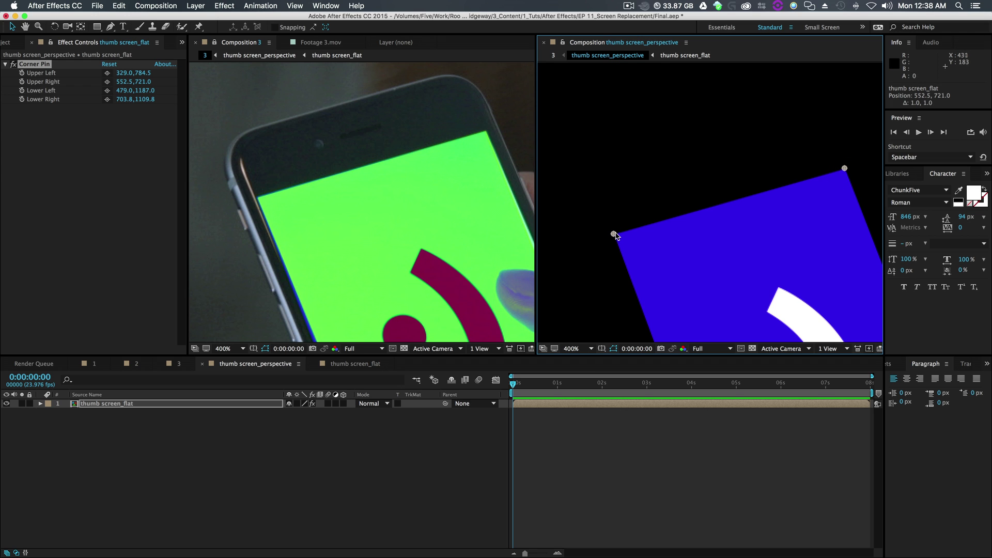
left_click_drag(614, 234, 624, 70)
Fit the lower corner pins to the phone screen, with Lower Left at about 488, 1191.5 and Lower Right at about 716.8, 1116.2
left_click_drag(728, 310, 625, 78)
left_click_drag(299, 249, 288, 104)
left_click_drag(370, 308, 256, 82)
left_click_drag(620, 244, 628, 244)
left_click_drag(628, 244, 628, 249)
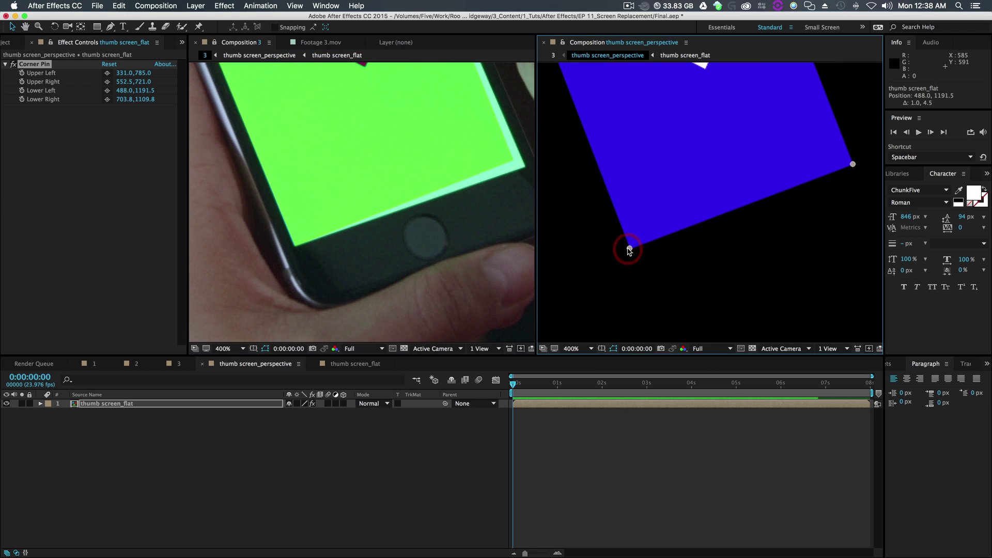
left_click_drag(853, 165, 866, 174)
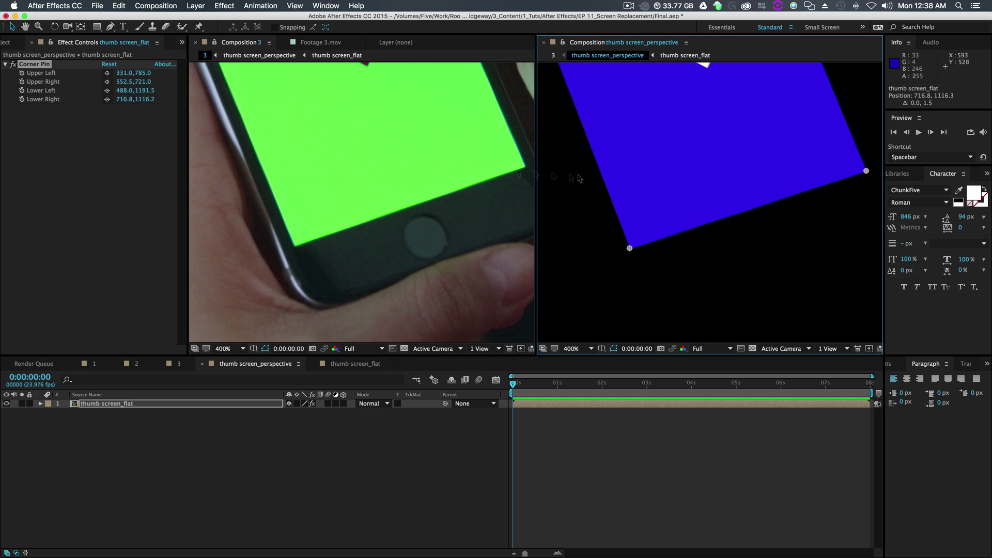
Check the whole screen's alignment in composition 3, close the second composition viewer and unlock the remaining one
scroll(445, 165, "down", 4)
left_click_drag(351, 174, 367, 192)
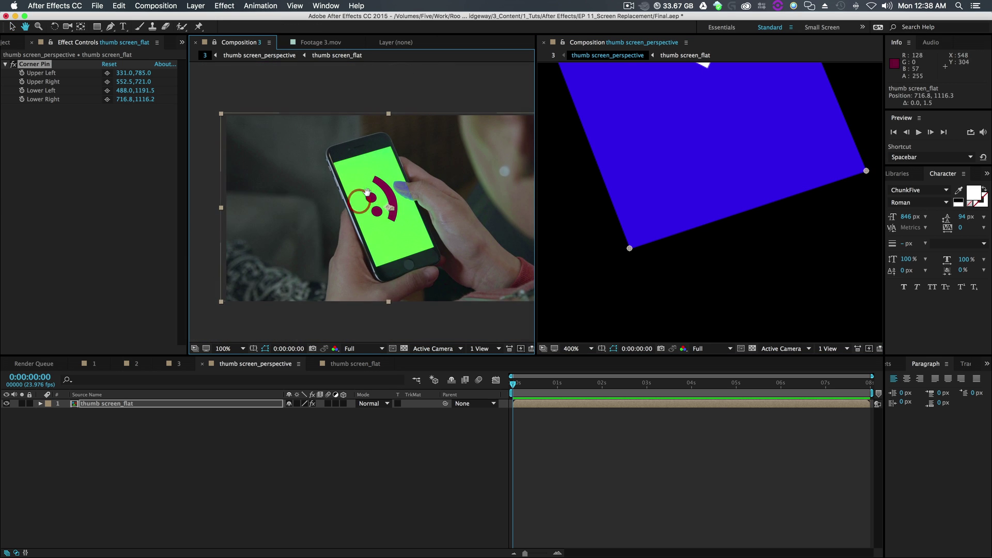
scroll(367, 192, "up", 2)
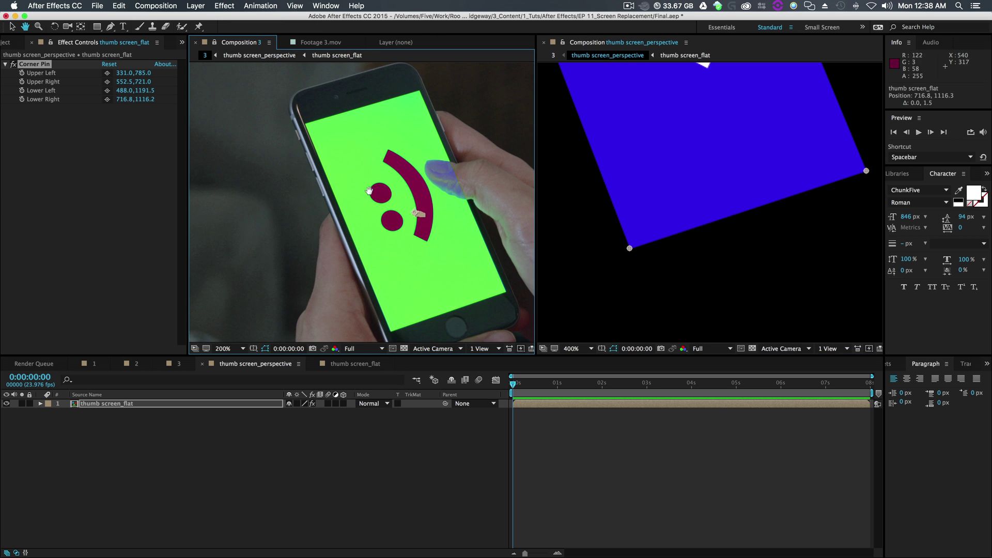
left_click(544, 43)
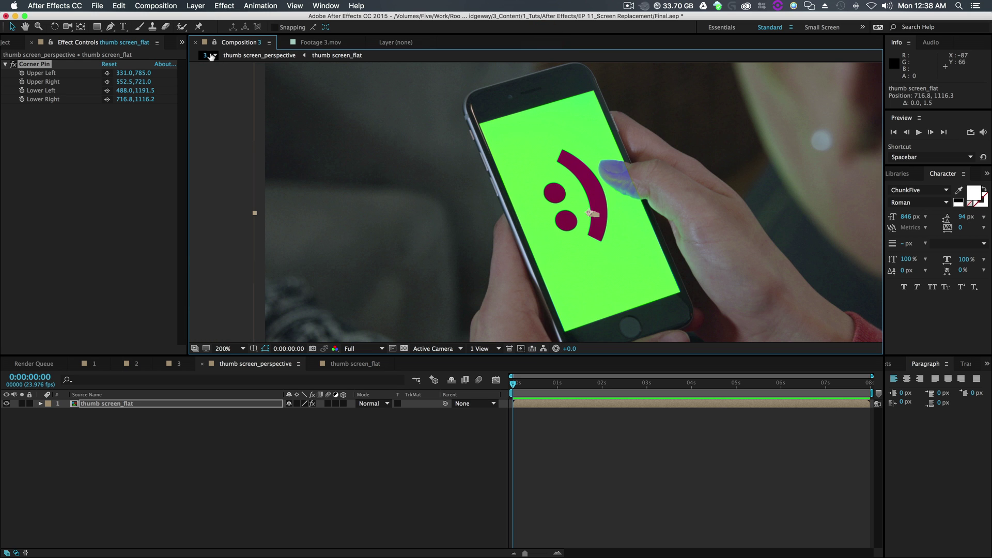
left_click(214, 42)
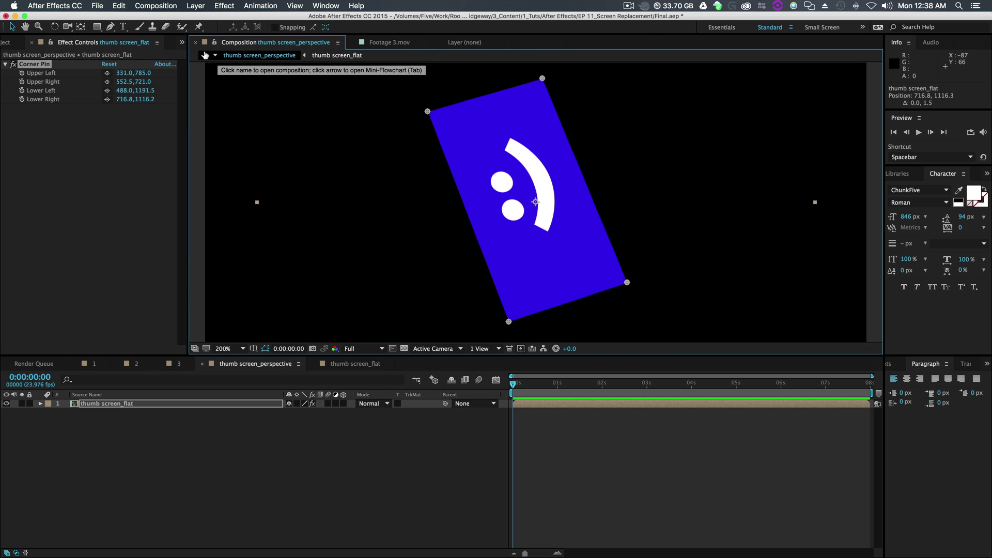
Return to composition 3 and set the thumb screen_perspective layer's blending mode back to Normal
left_click(206, 56)
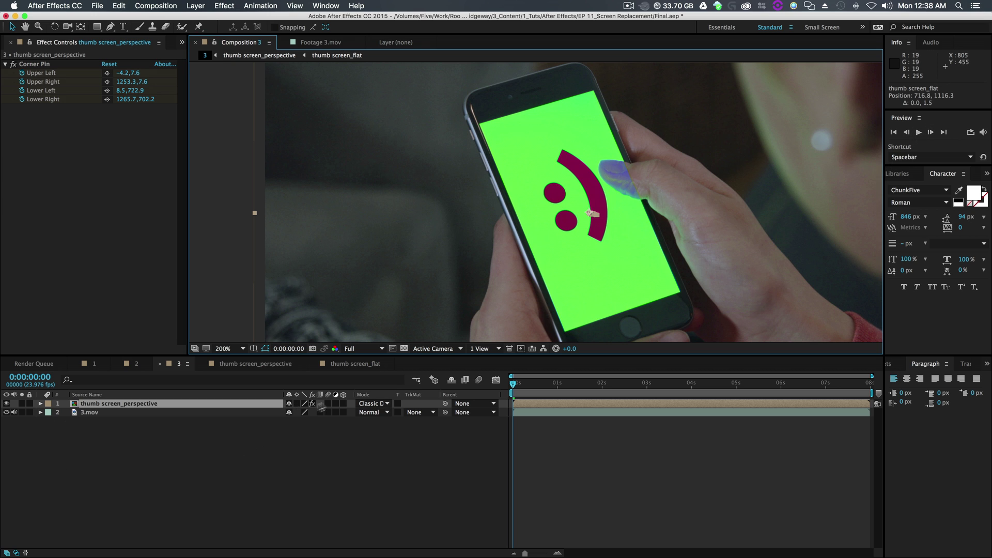
left_click(377, 404)
left_click(396, 142)
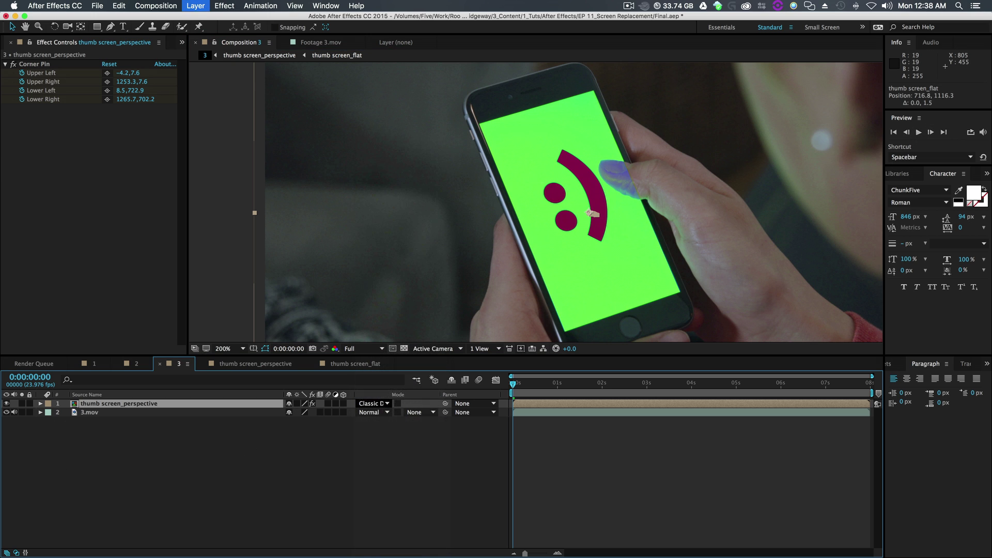
Preview composition 3 to check how the blue screen follows the phone, and return to the first frame
left_click(918, 132)
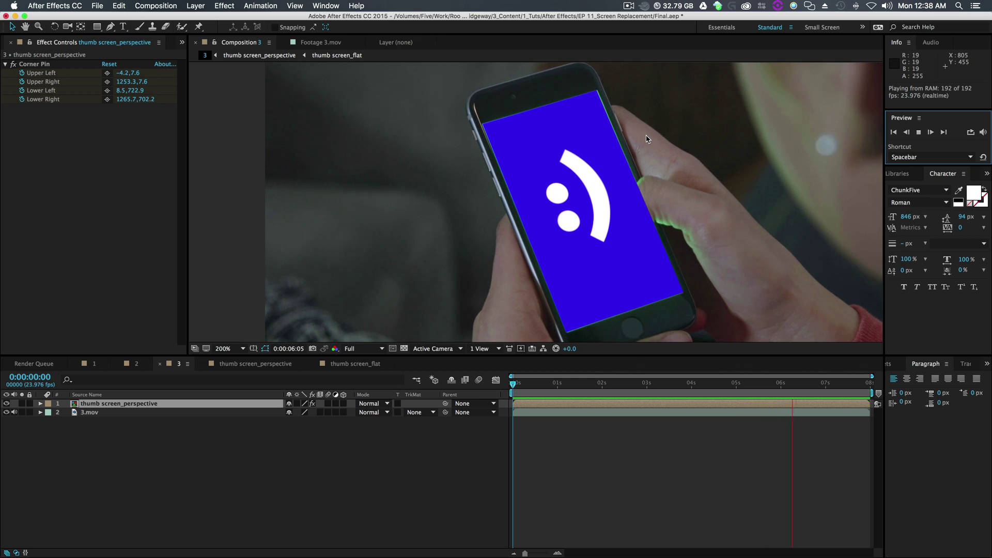
key("space")
left_click_drag(823, 385, 478, 390)
Fine-tune the Upper Right corner pin in thumb screen_perspective to about 553.2, 720.8 and return to composition 3
left_click(534, 404)
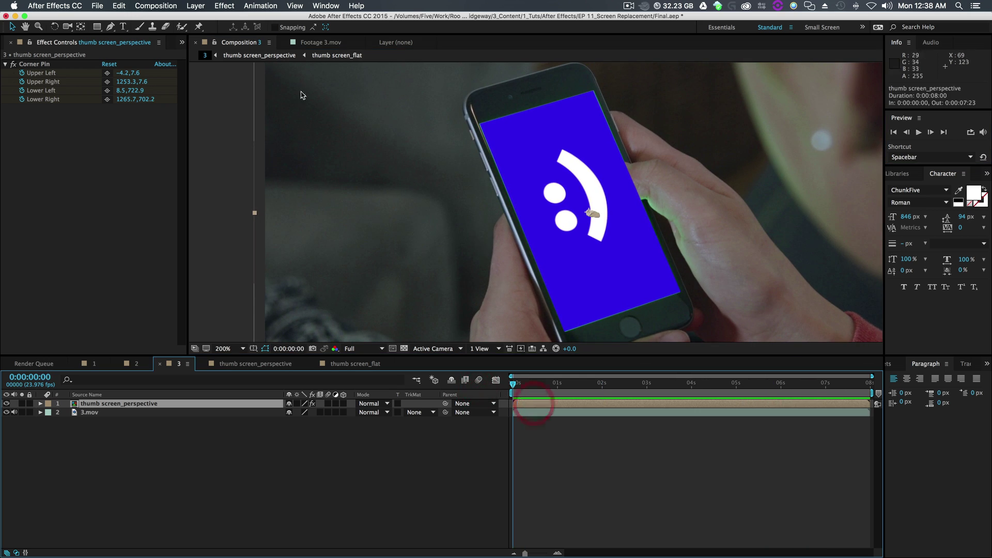
left_click(264, 55)
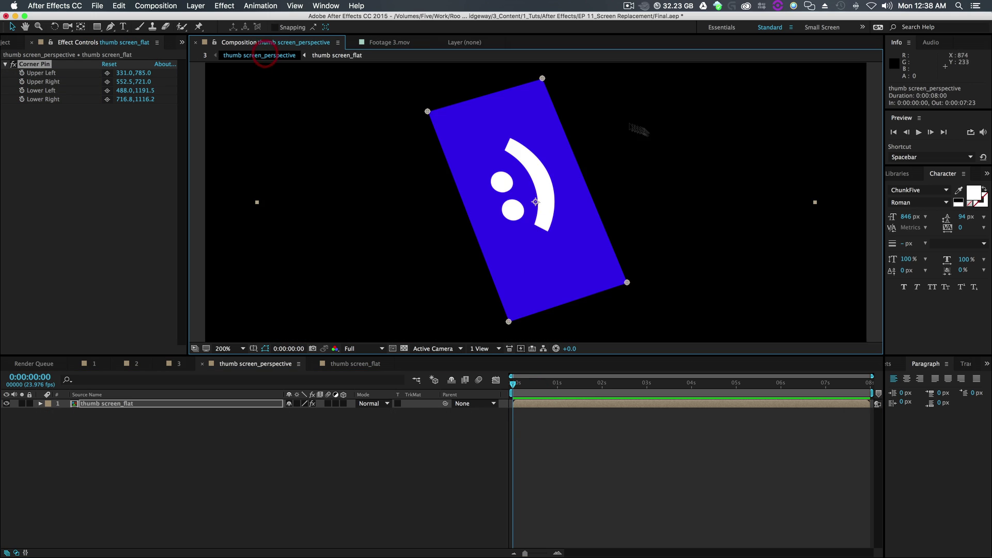
scroll(571, 207, "up", 6)
scroll(572, 206, "up", 2)
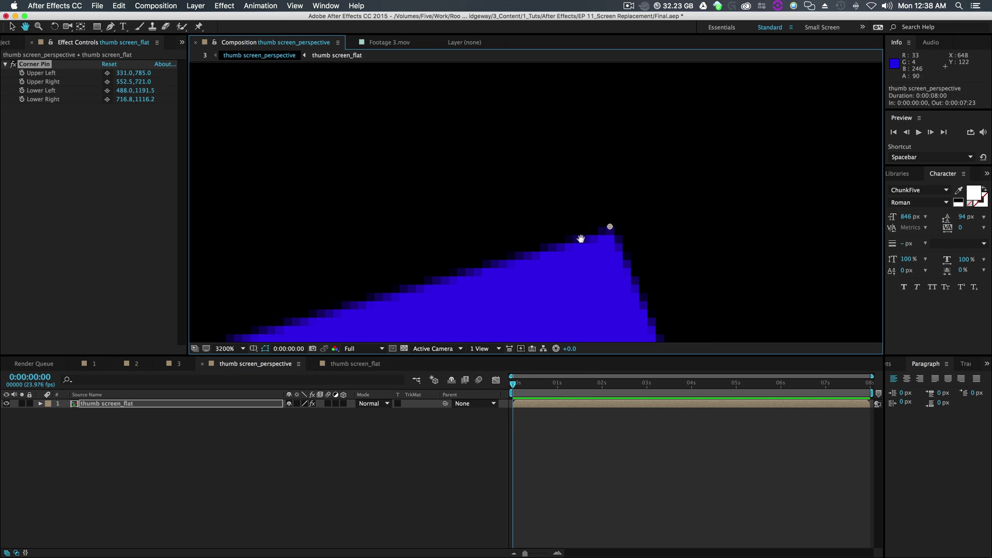
left_click_drag(610, 226, 613, 228)
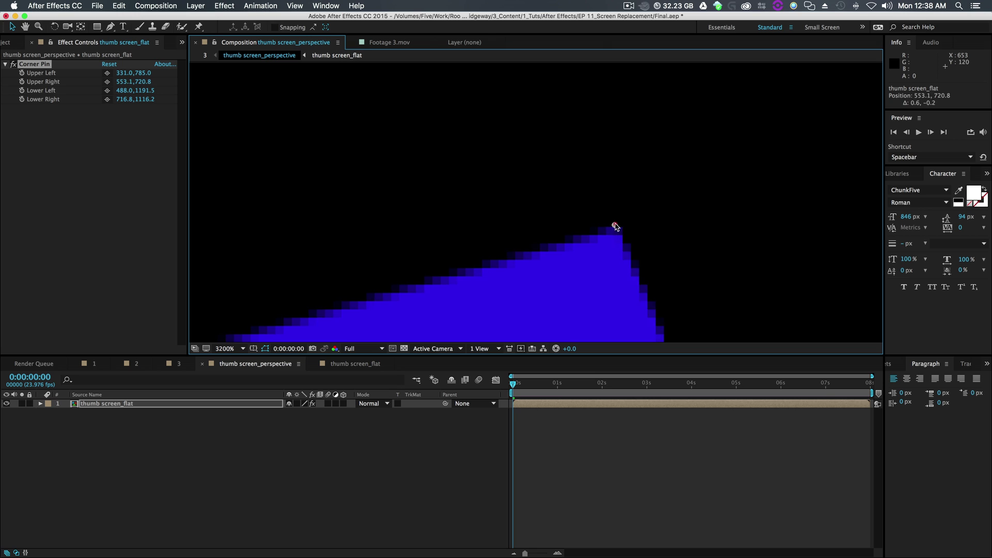
left_click(205, 55)
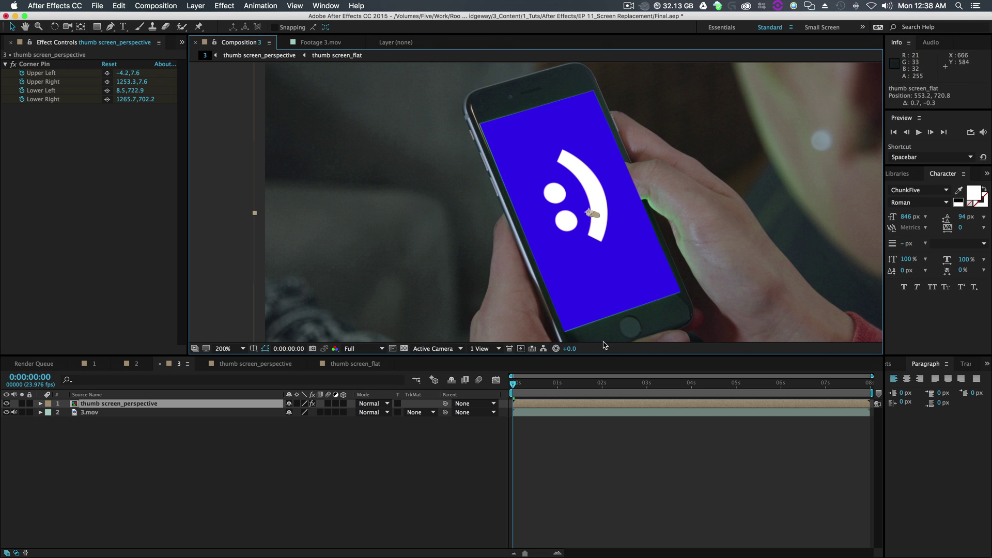
Preview the corrected upper-right corner in composition 3 and go back to frame 0
left_click(916, 133)
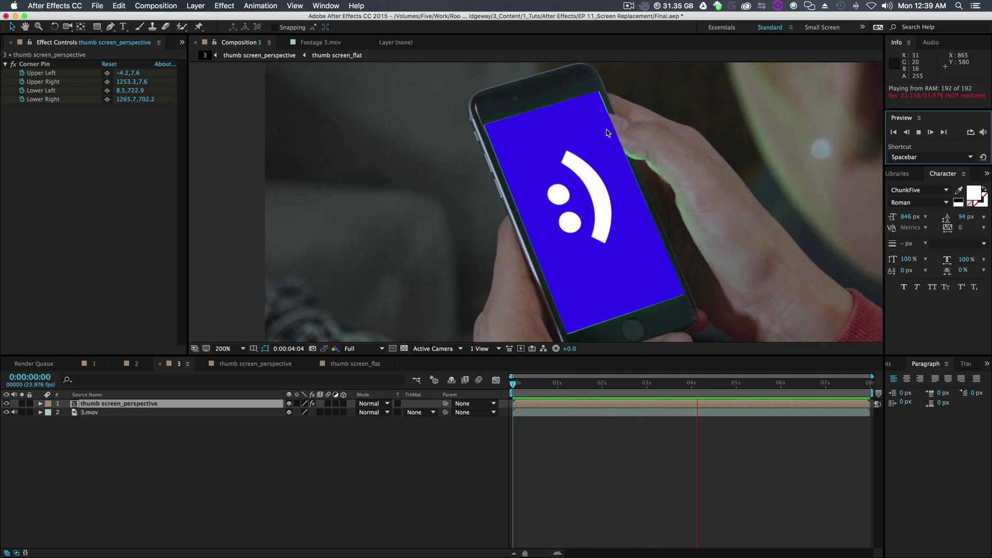
key("space")
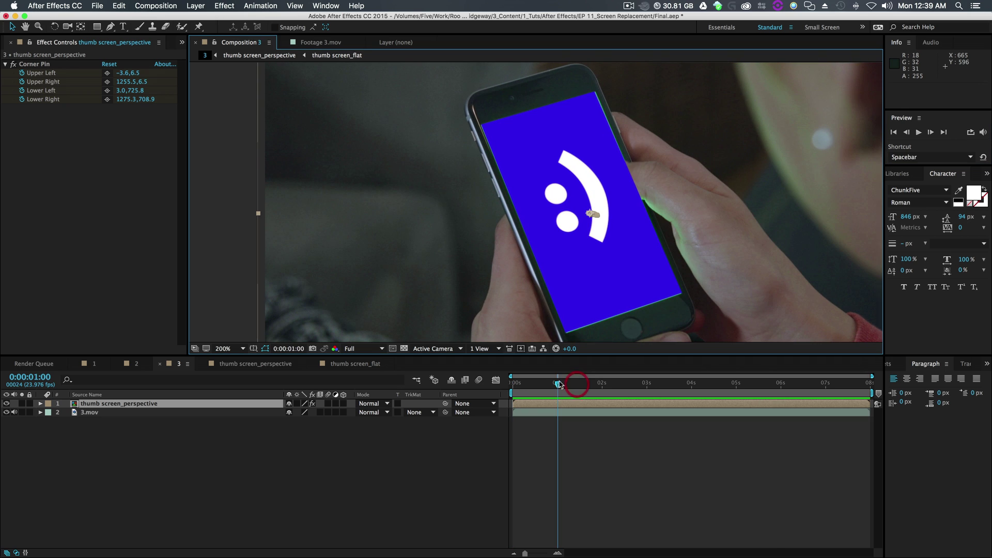
key("Home")
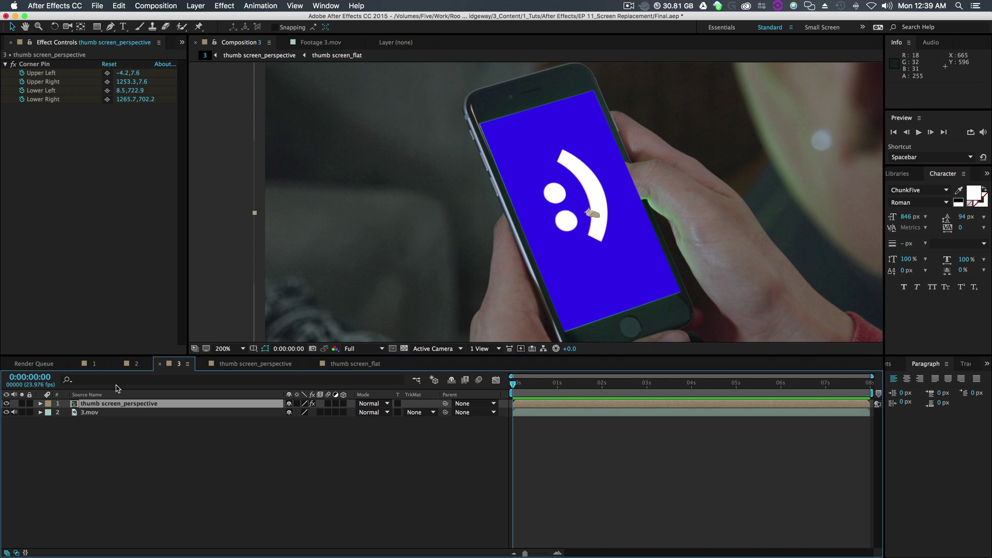
Hide the thumb screen_perspective layer and place it below 3.mov in the layer order
left_click(7, 403)
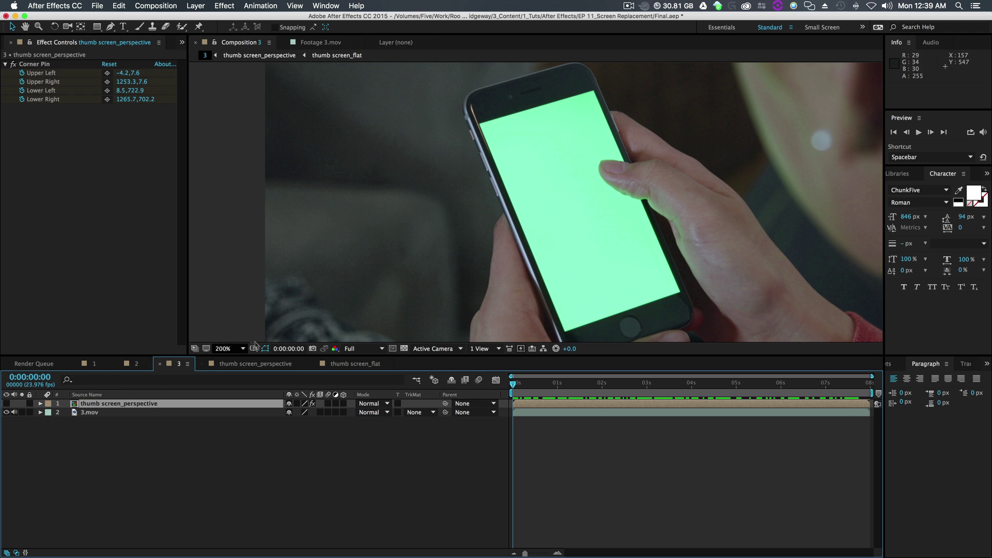
left_click_drag(98, 412, 99, 437)
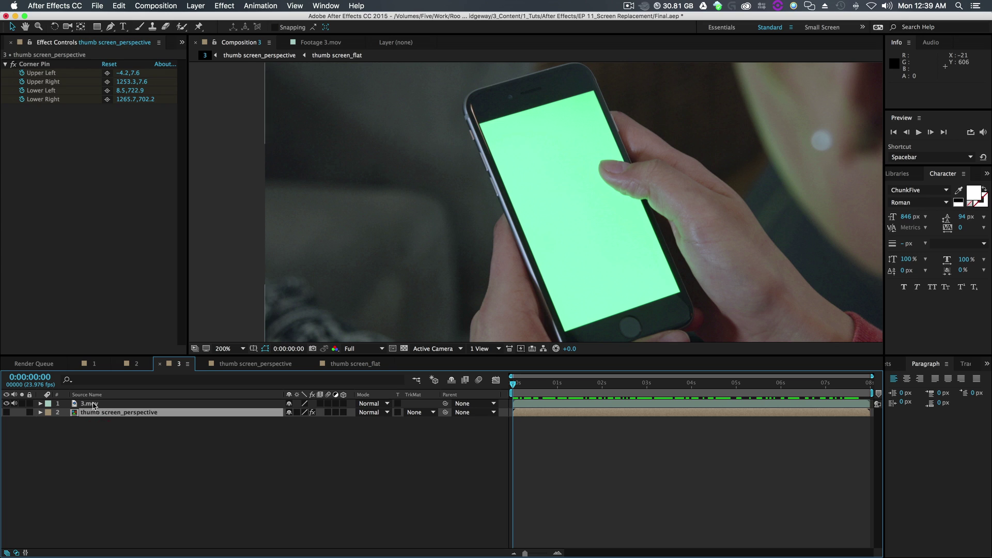
Search the effects for "keyli" and apply Keylight (1.2) to the 3.mov layer
left_click(94, 404)
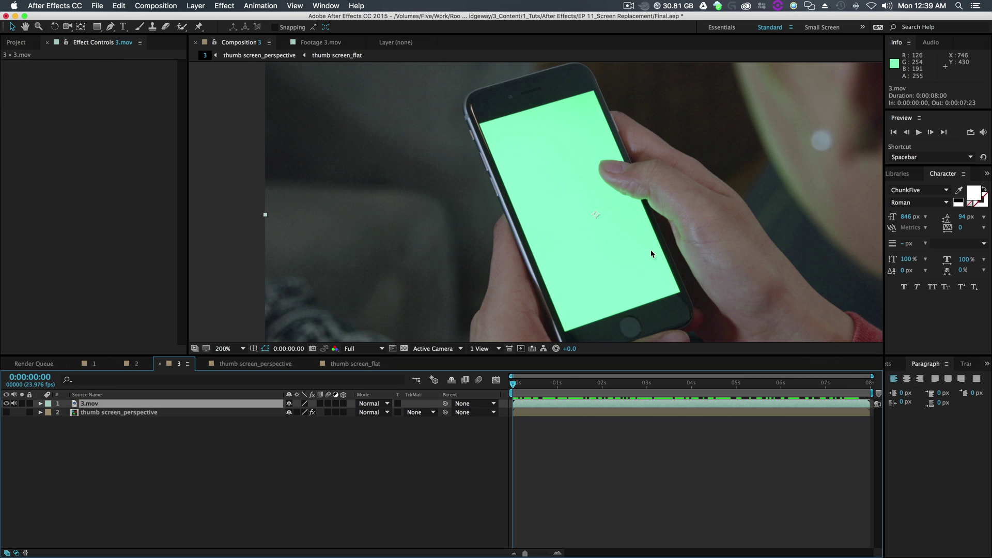
left_click(895, 364)
left_click(912, 378)
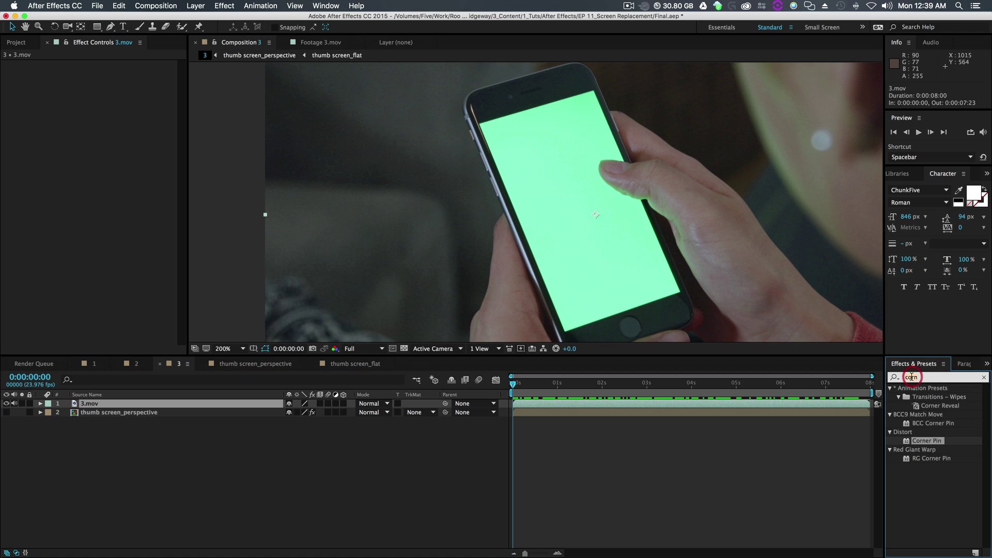
type("key")
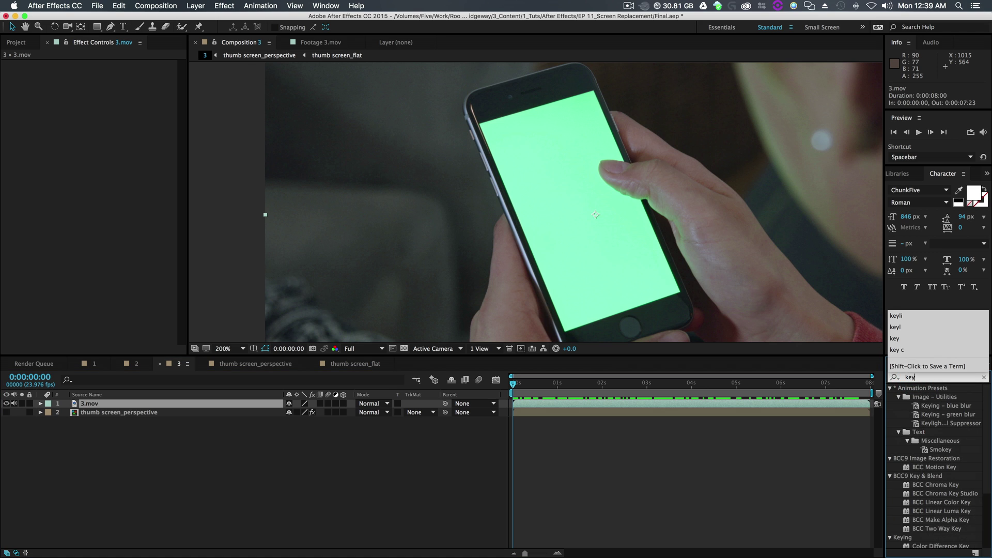
type("li")
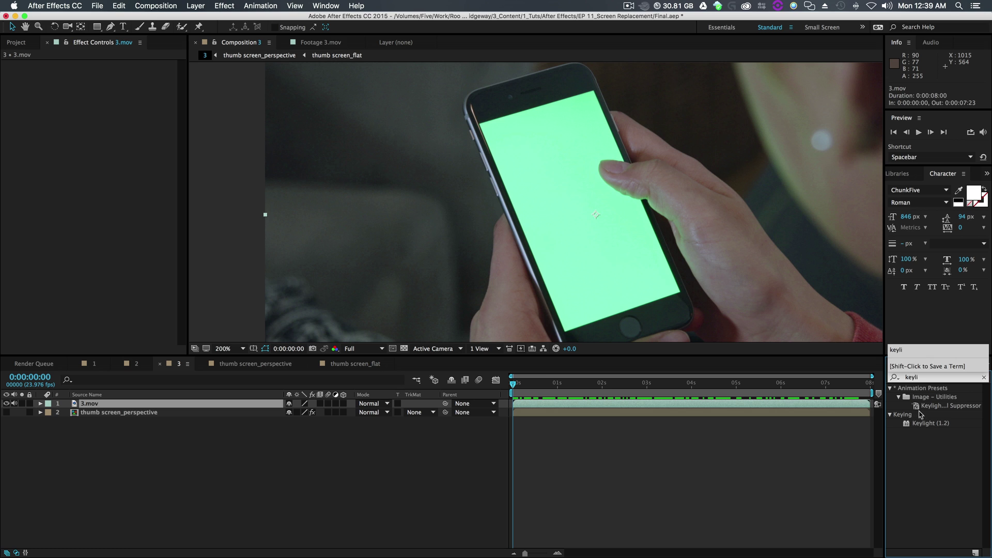
left_click_drag(925, 423, 790, 405)
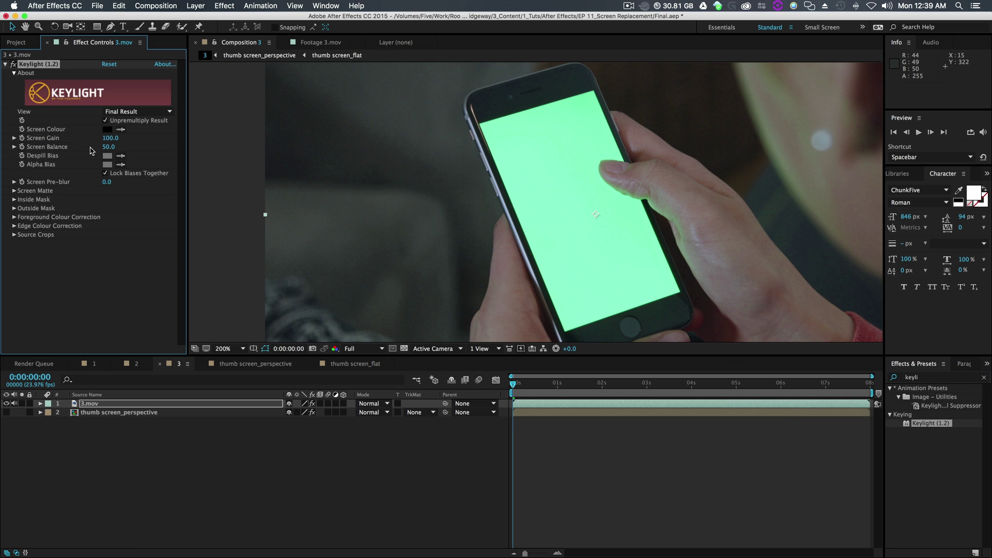
Sample the phone's green screen as the Keylight Screen Colour and inspect the keyed footage
left_click(121, 130)
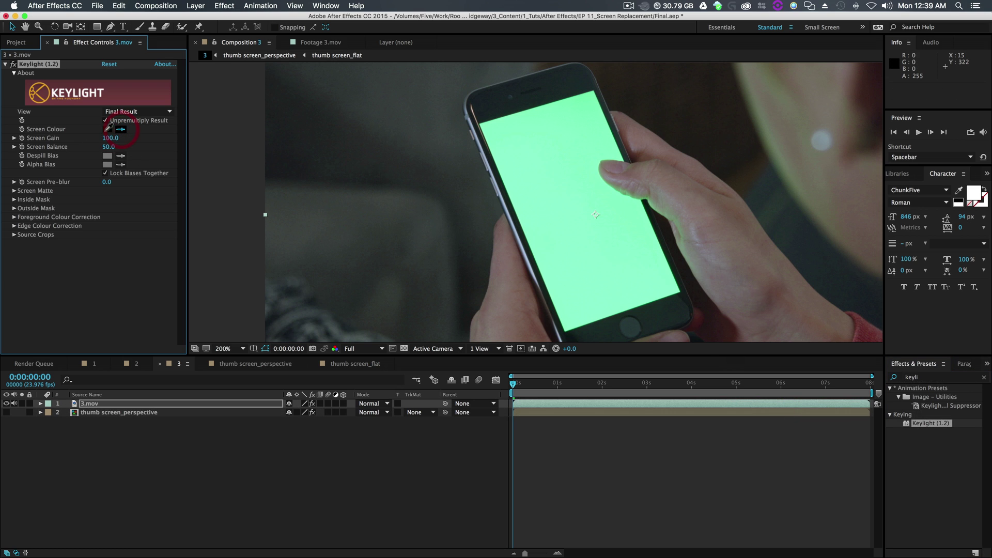
left_click(567, 167)
key("comma")
key("comma")
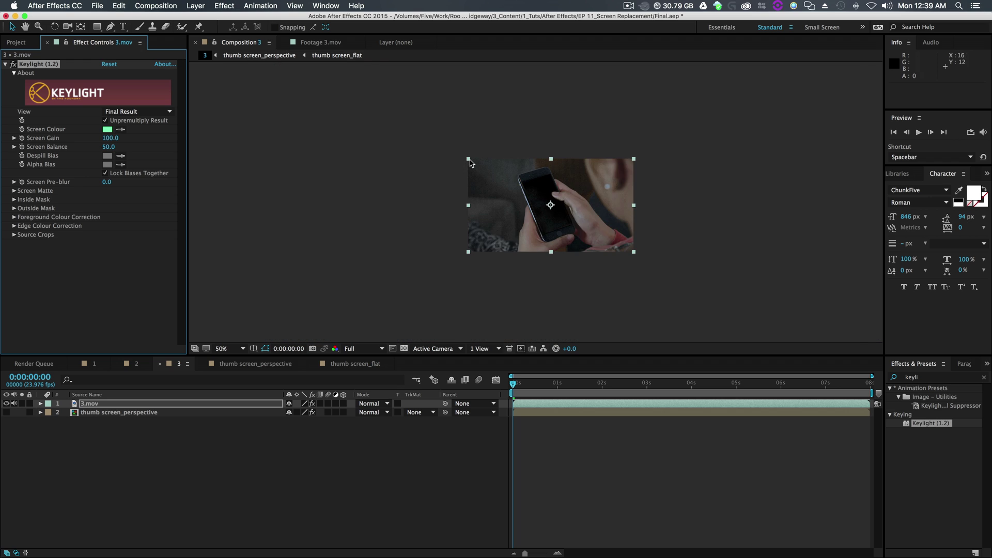
key("period")
key("period")
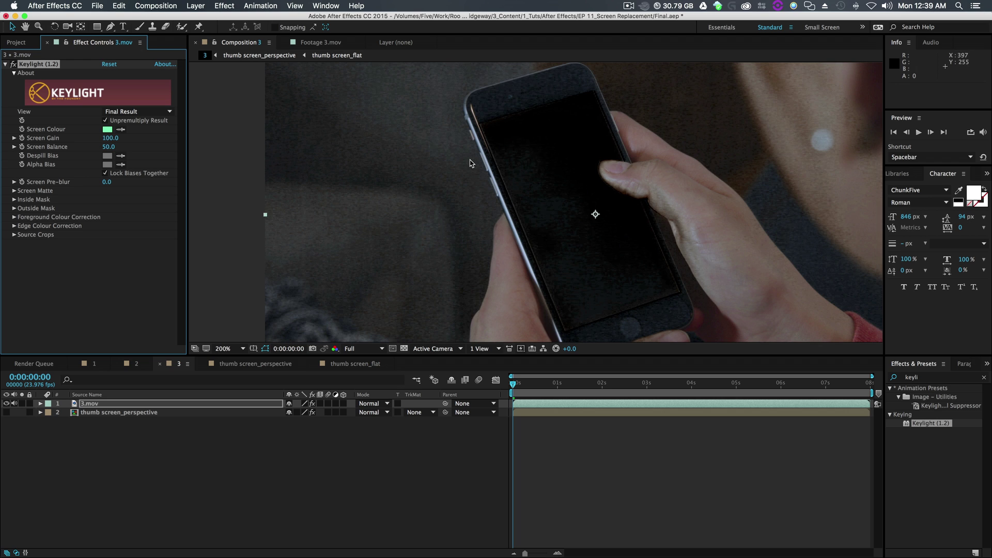
In Keylight's Combined Matte view, refine the Screen Matte with Replace Method Hard Colour, Clip Black 24 and Clip White 48
left_click(151, 114)
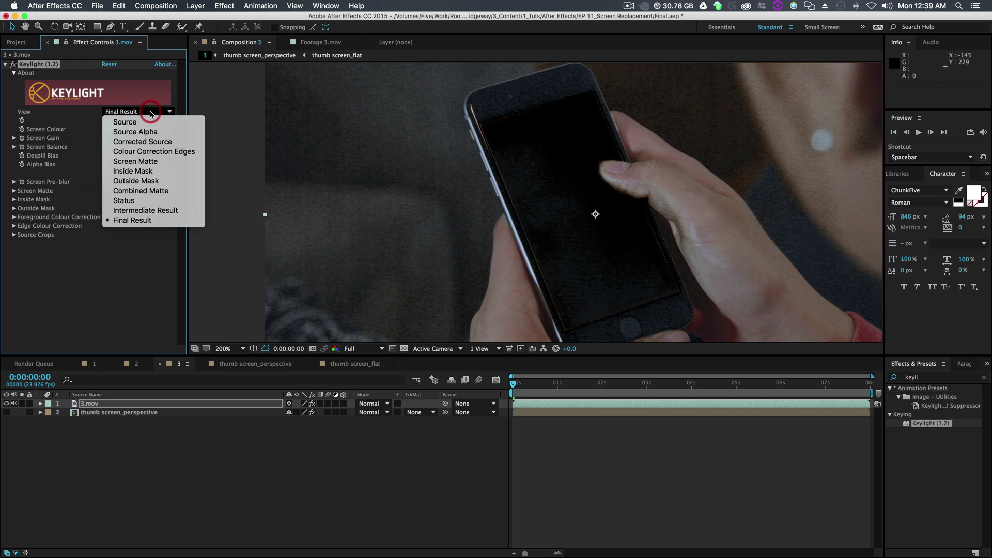
left_click(151, 190)
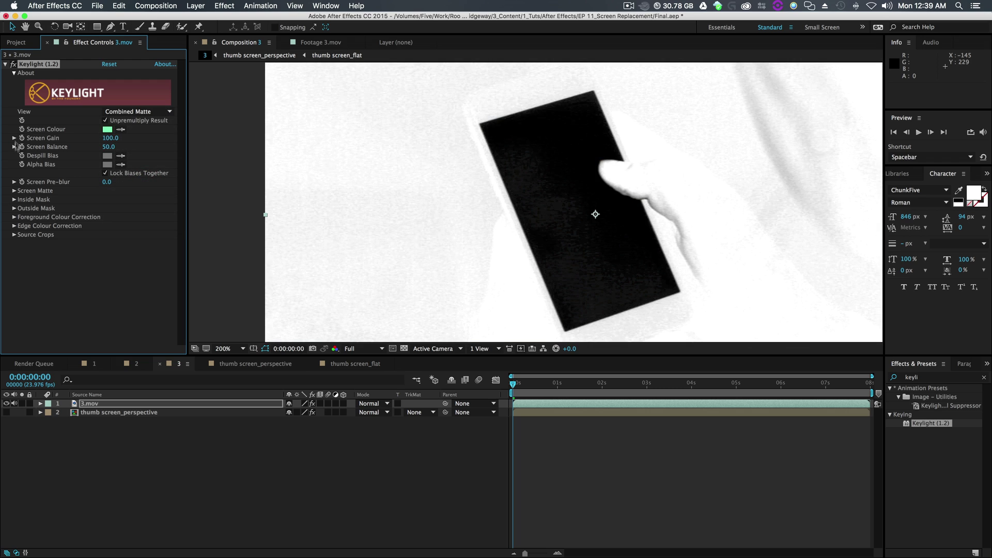
left_click(13, 191)
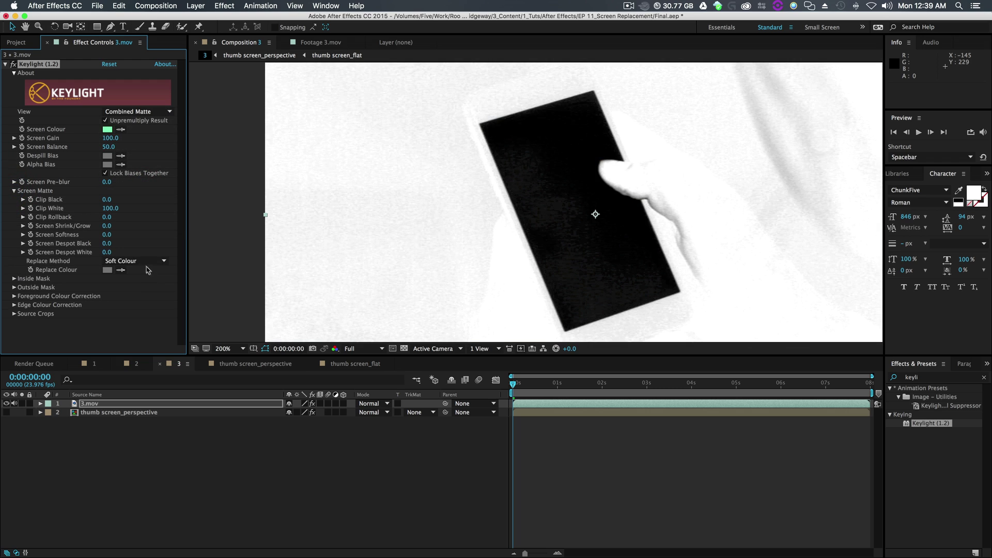
left_click(135, 261)
left_click(138, 292)
mouse_move(95, 198)
left_mouse_down()
mouse_move(99, 207)
mouse_move(86, 208)
left_mouse_up()
key("slash")
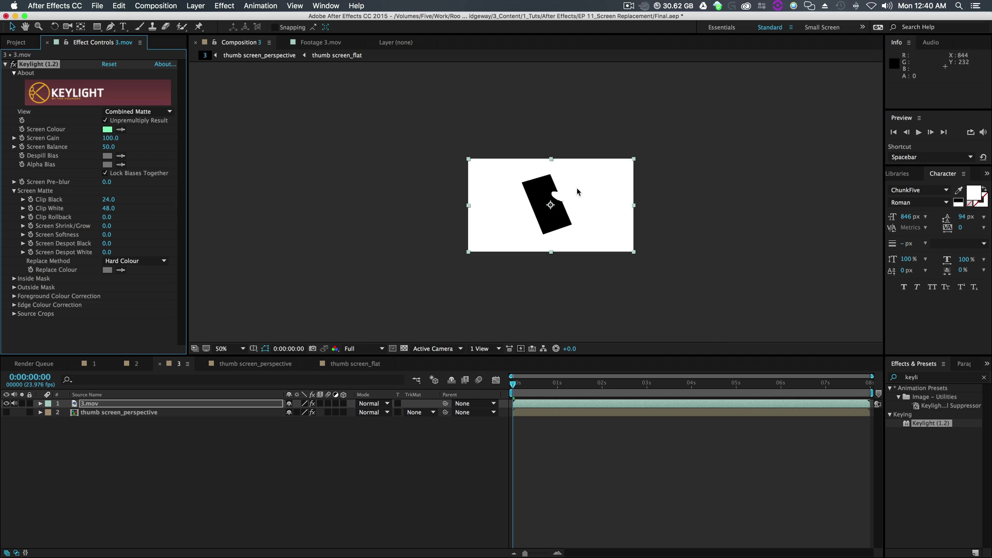
Set the Keylight view back to Final Result and check the keyed phone screen over several frames
left_click(133, 110)
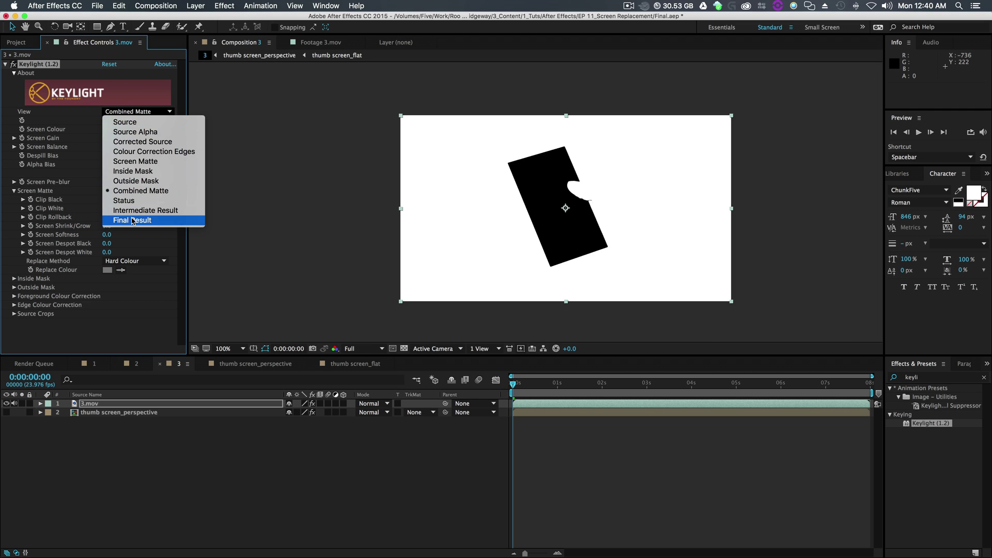
left_click(132, 219)
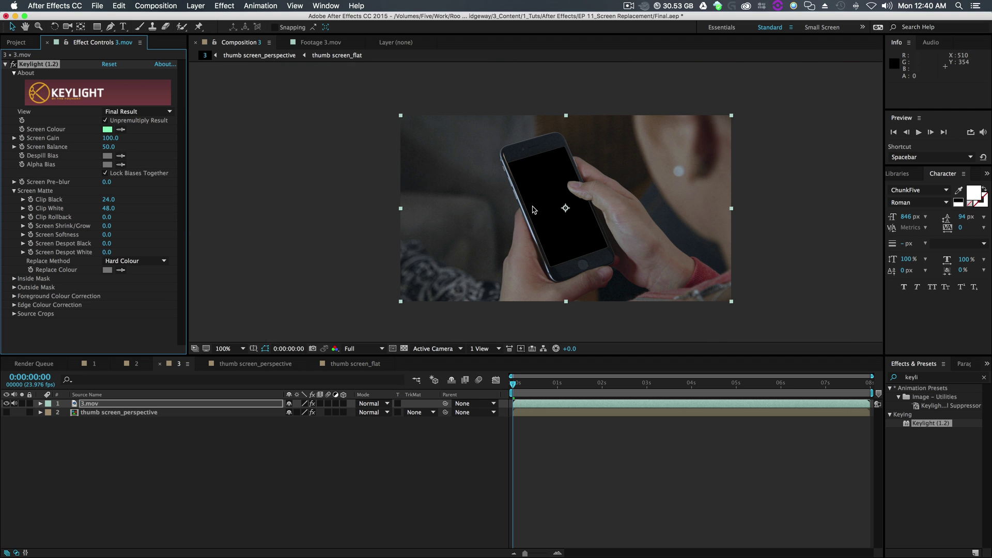
key("period")
key("comma")
scroll(530, 210, "up", 3)
scroll(531, 209, "down", 3)
left_click_drag(513, 386, 555, 383)
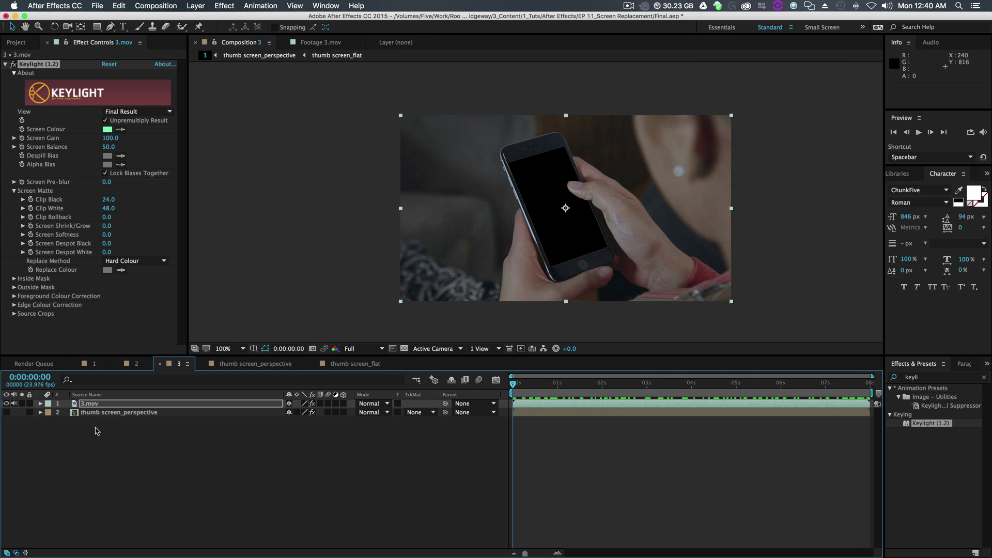
Duplicate the 3.mov layer, hide the lower copy and remove Keylight from the upper copy
left_click(100, 438)
left_click(88, 403)
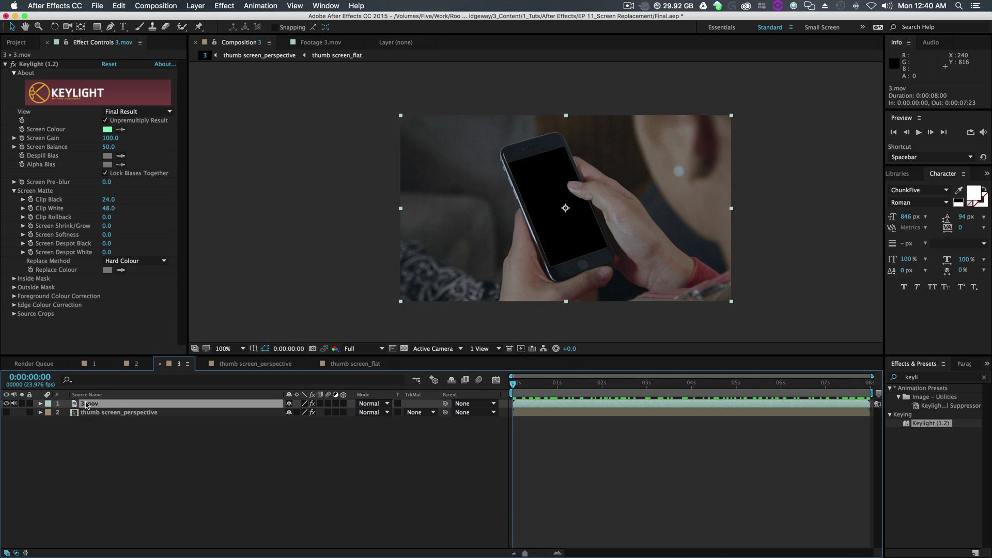
key("super+d")
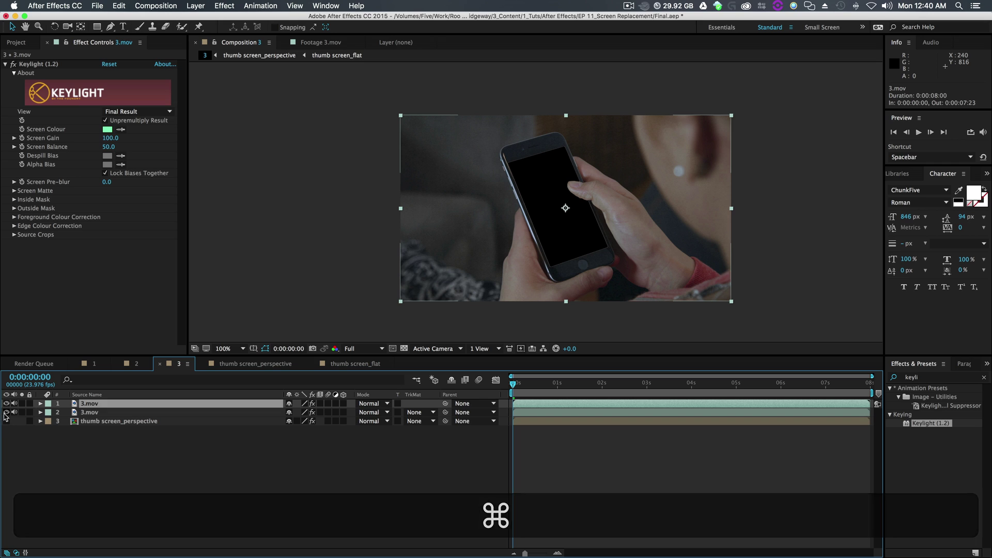
left_click(6, 412)
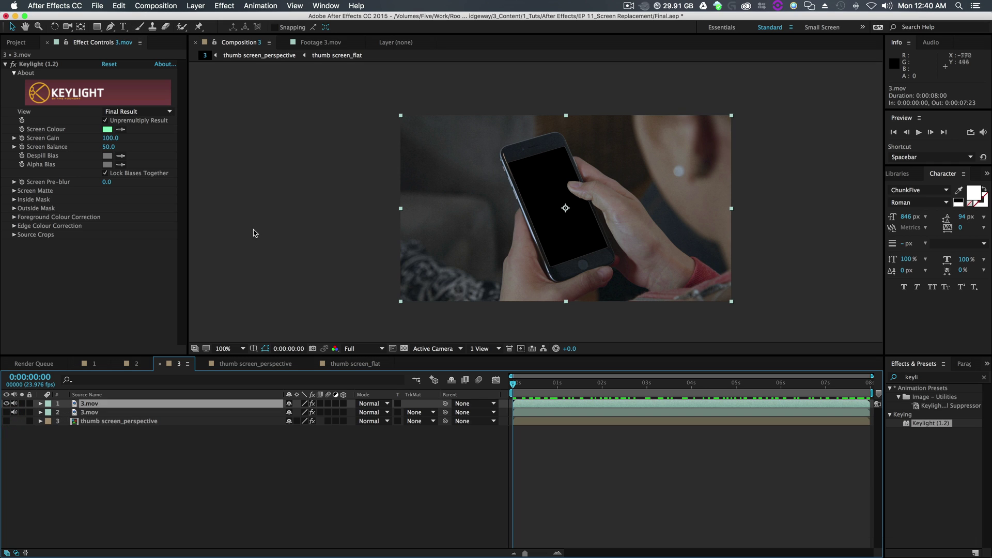
left_click(42, 62)
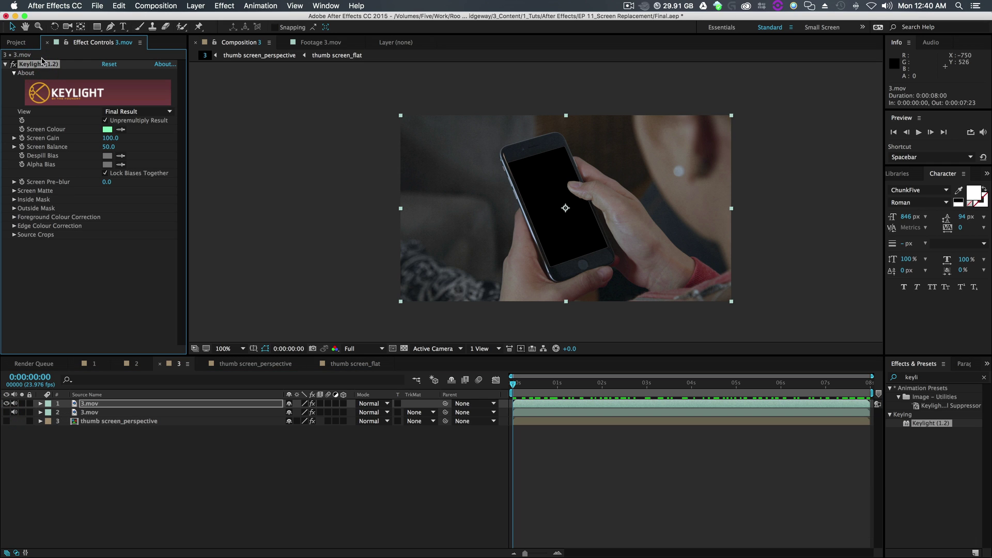
key("Delete")
Draw a closed Pen tool mask around the phone and both hands on the upper 3.mov layer
left_click(110, 26)
left_click(519, 140)
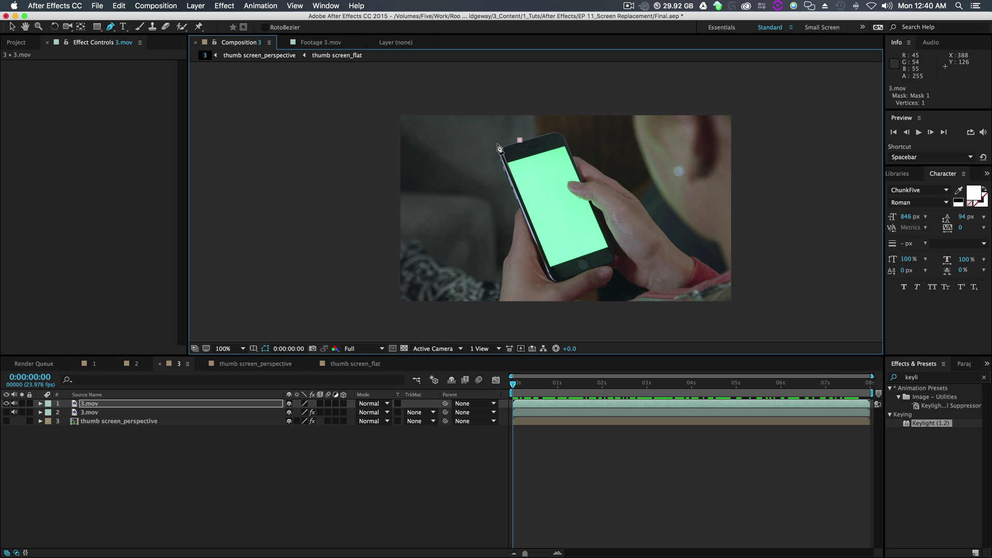
left_click(500, 148)
left_click(499, 158)
left_click(509, 184)
left_click(515, 203)
left_click(514, 220)
left_click(511, 244)
left_click(502, 261)
left_click(499, 275)
left_click(496, 305)
left_click(578, 304)
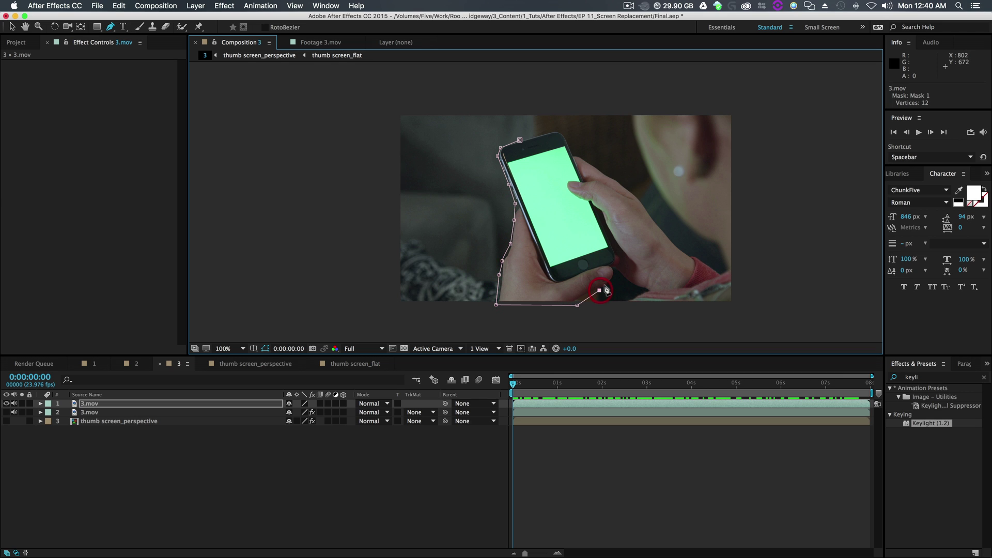
left_click(608, 288)
left_click(613, 279)
left_click(615, 269)
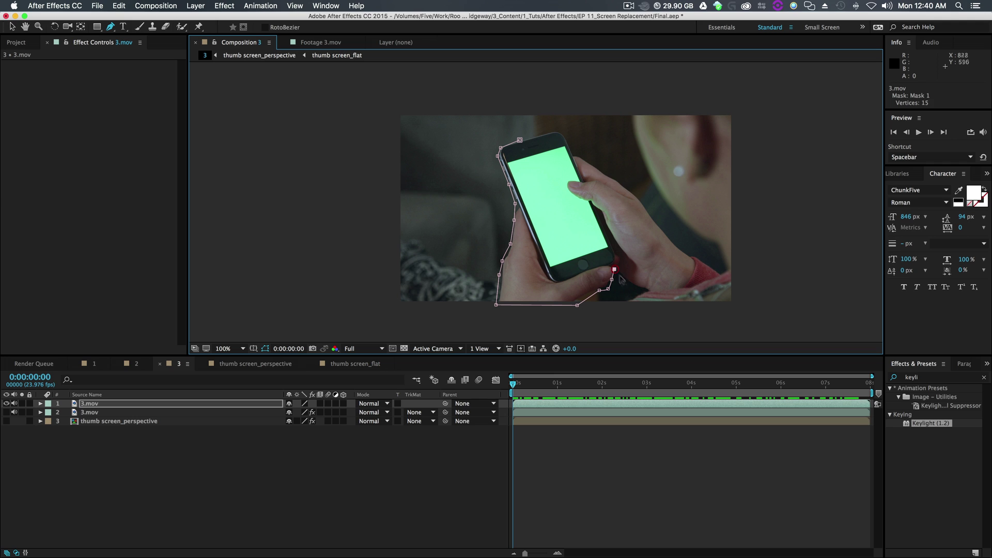
left_click(649, 286)
left_click(667, 252)
left_click(667, 234)
left_click(649, 210)
left_click(614, 179)
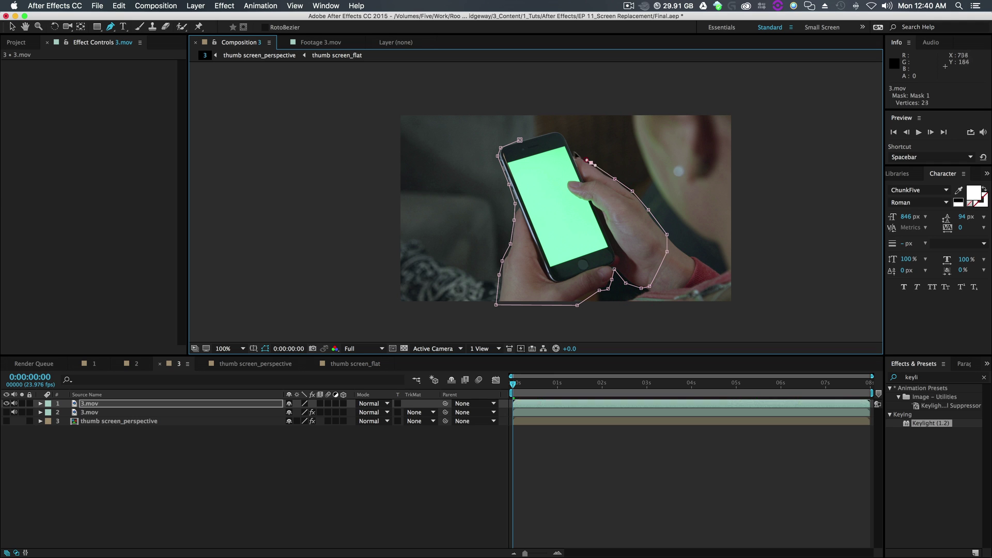
left_click(591, 163)
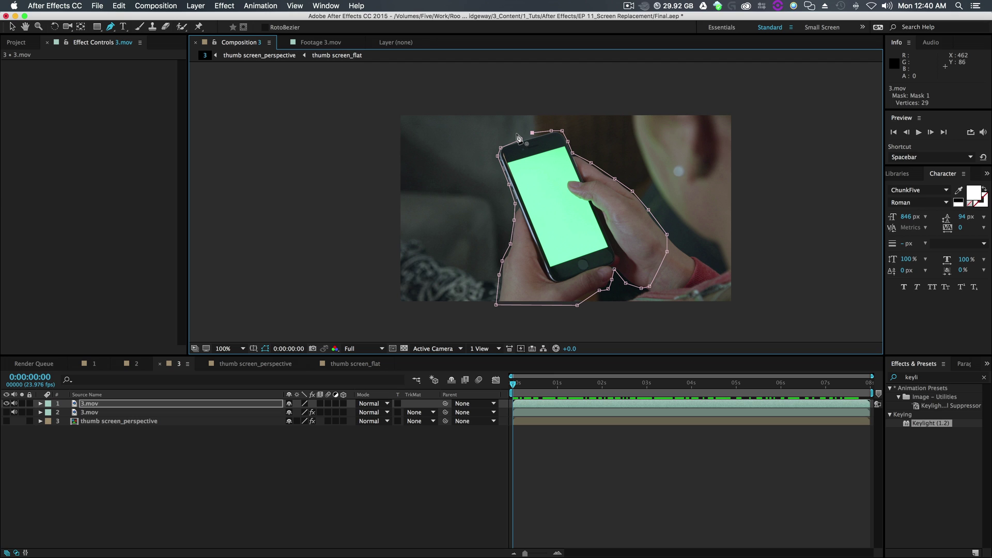
left_click(519, 139)
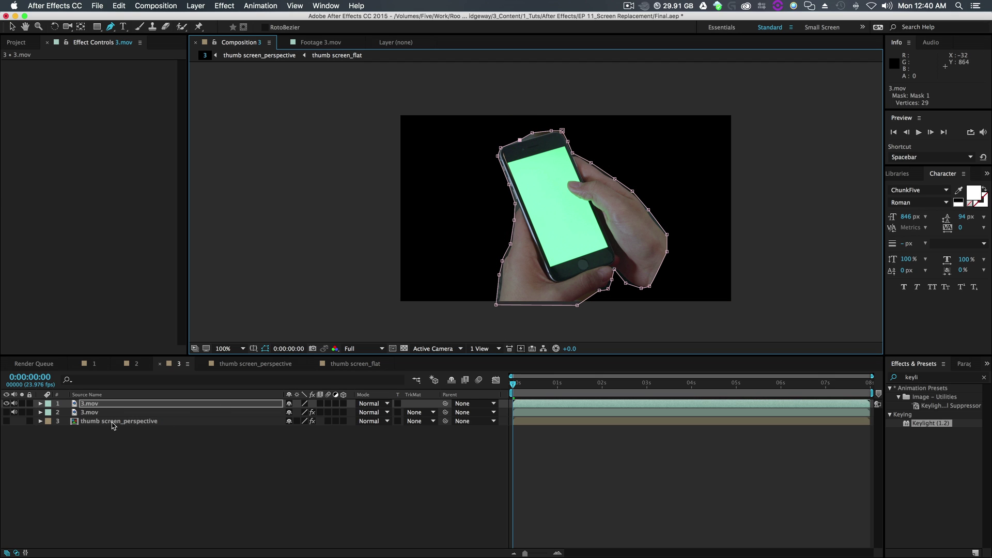
Track the phone-and-hands mask forward through the whole clip using position, scale and rotation
left_click(40, 405)
left_click(50, 412)
right_click(86, 423)
left_click(108, 432)
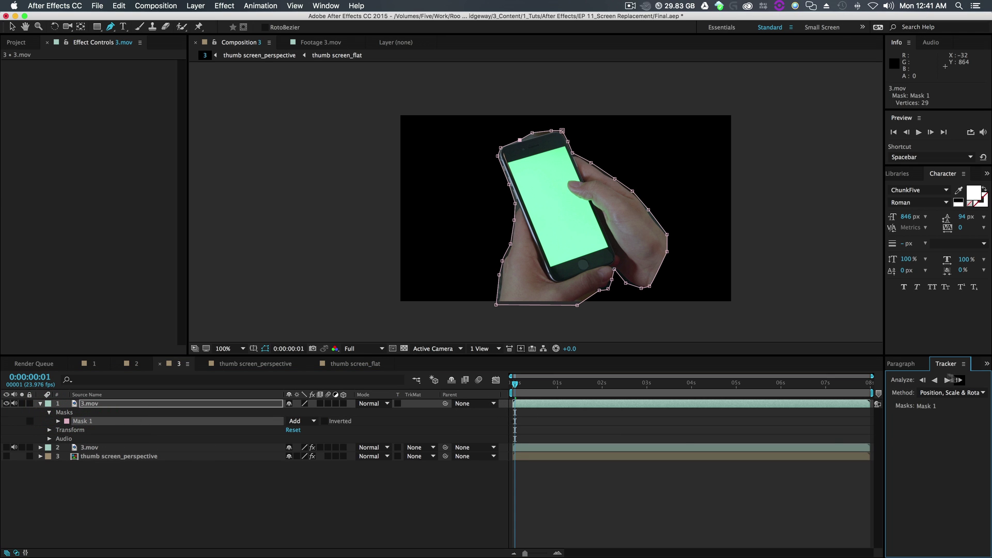
left_click(947, 381)
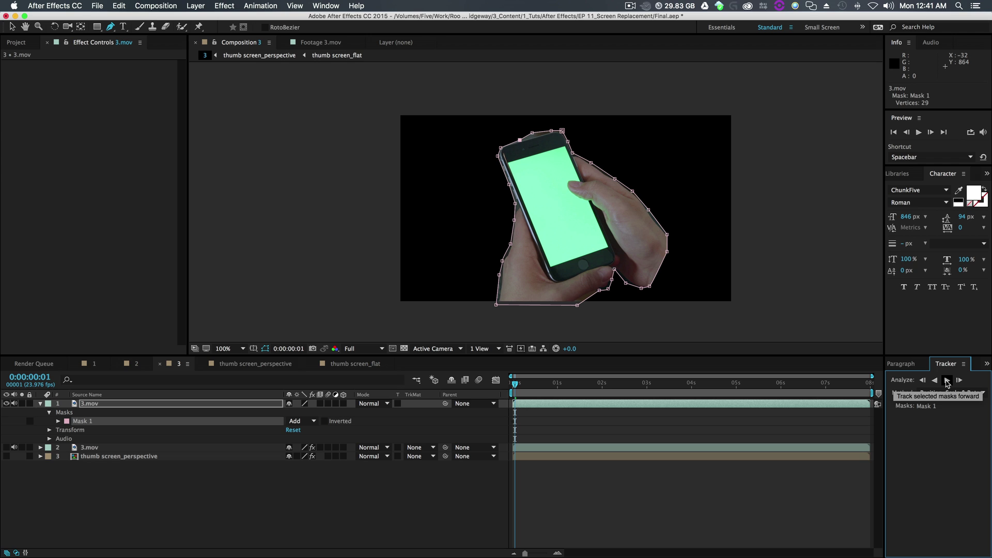
left_click(948, 381)
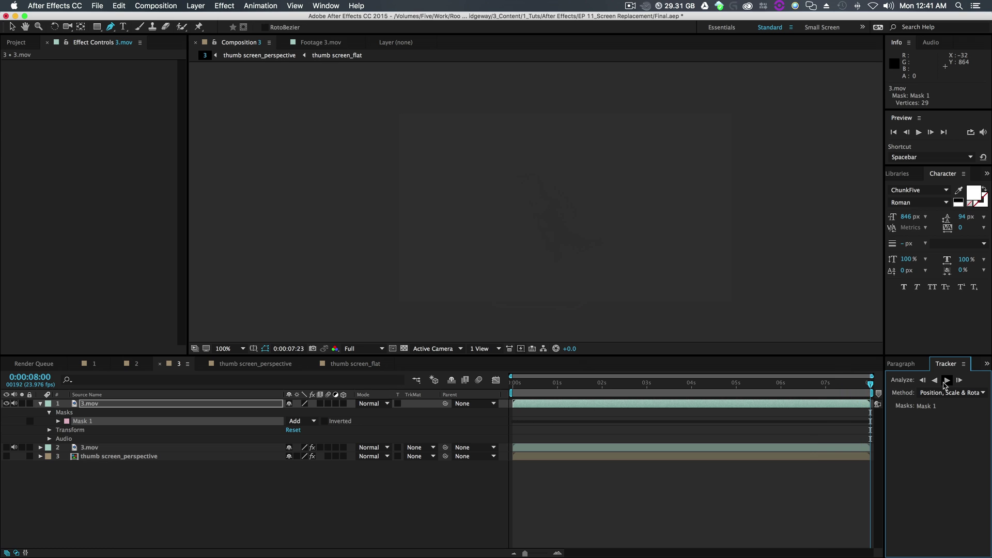
Copy the Keylight effect from the lower 3.mov layer onto the masked upper 3.mov layer
left_click(554, 404)
left_click(91, 453)
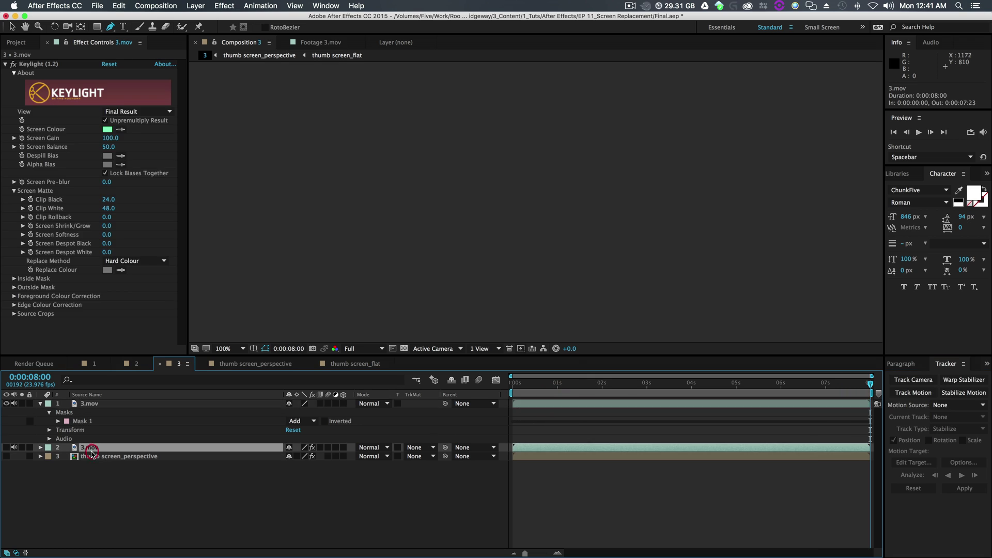
left_click(38, 64)
key("super+c")
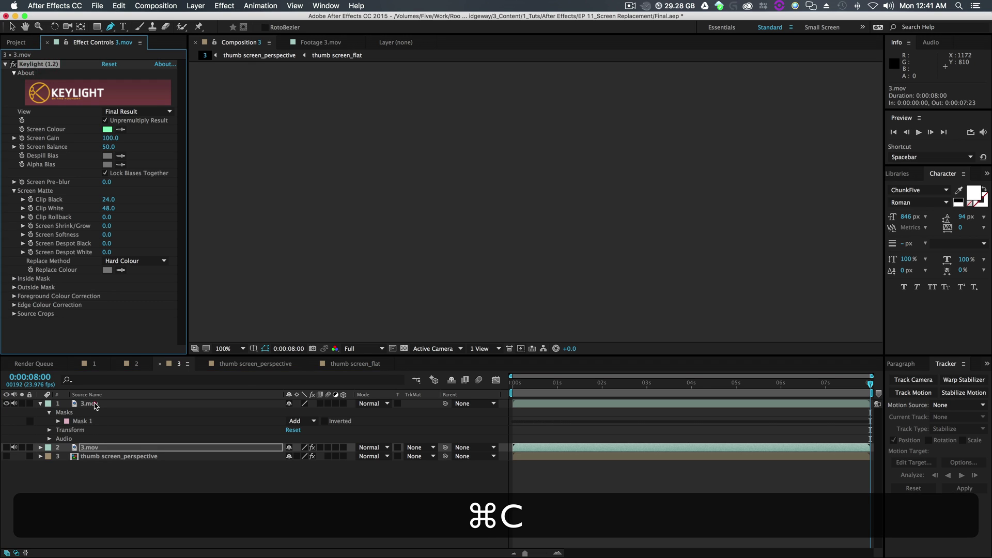
left_click(90, 404)
left_click(632, 387)
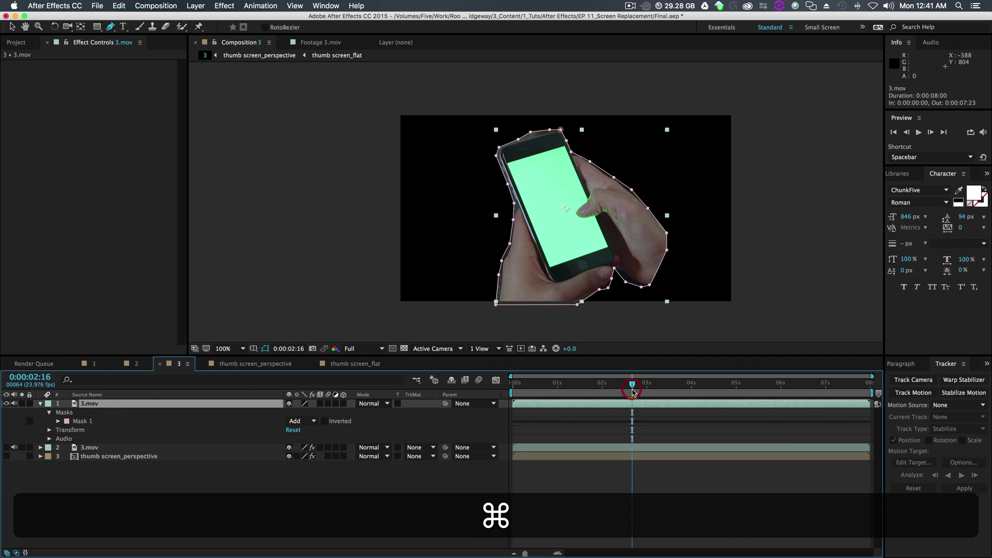
key("super+v")
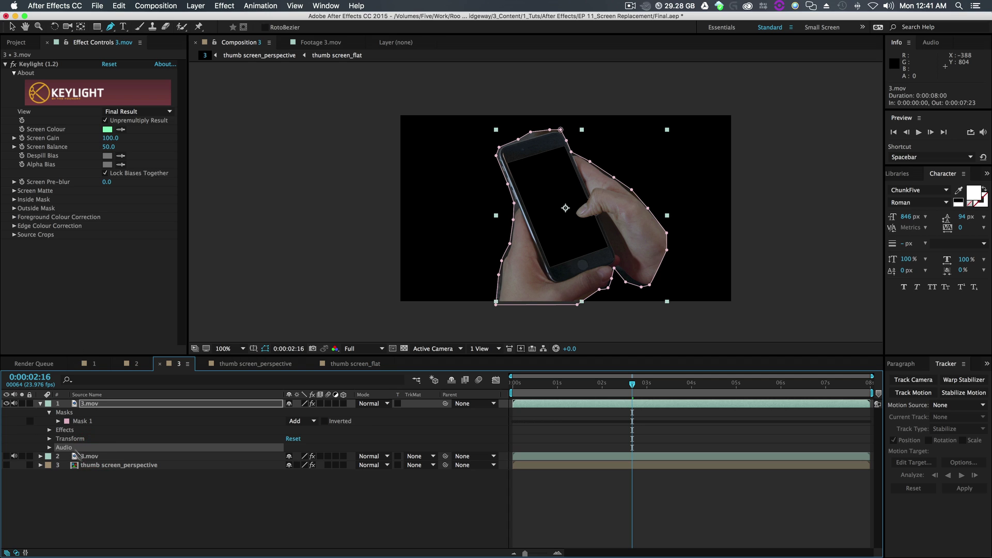
Remove Keylight from the lower 3.mov layer and make that layer visible
left_click(87, 456)
left_click(44, 64)
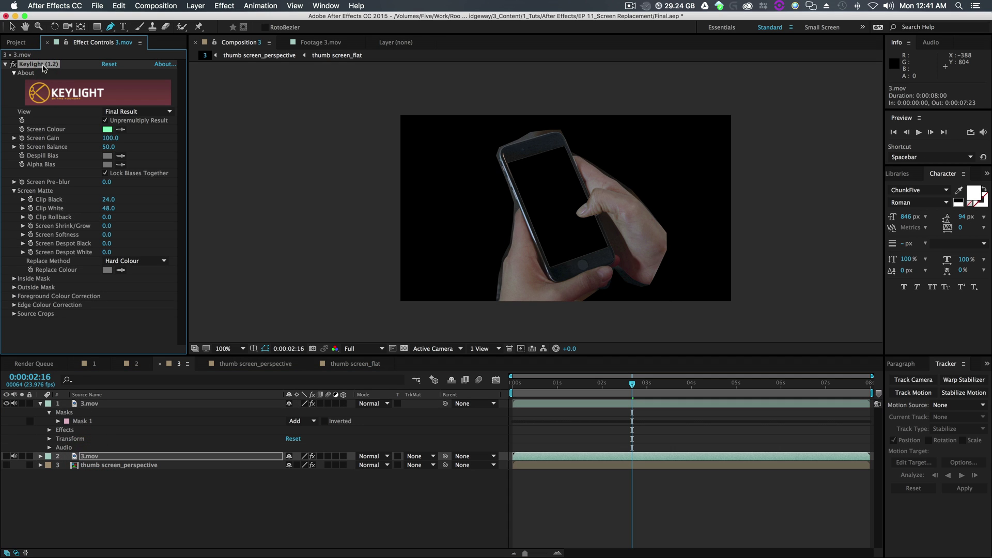
key("Delete")
left_click(6, 456)
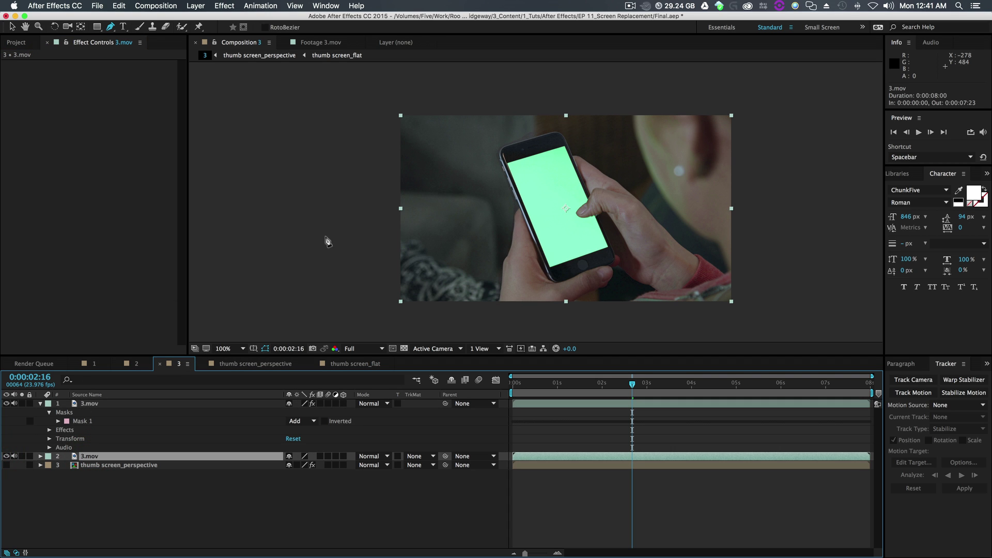
Move the unmasked 3.mov layer below thumb screen_perspective, show the screen layer and inspect the composite around the thumb
key("super+bracketleft")
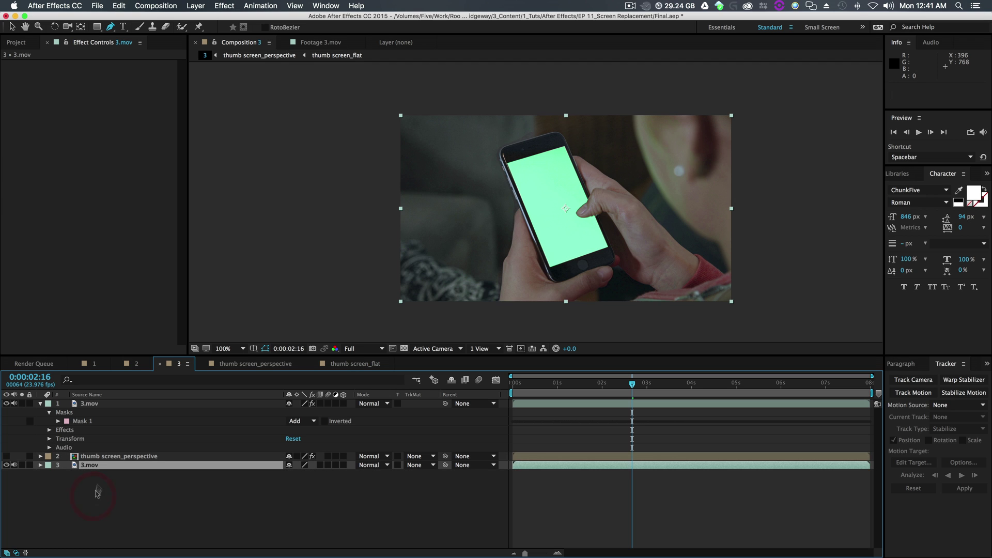
left_click(7, 456)
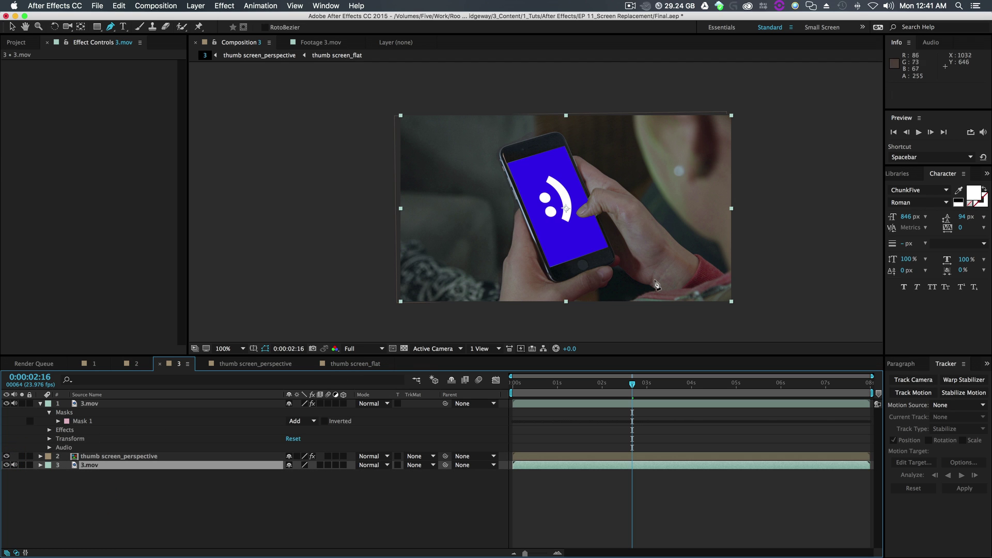
key("period")
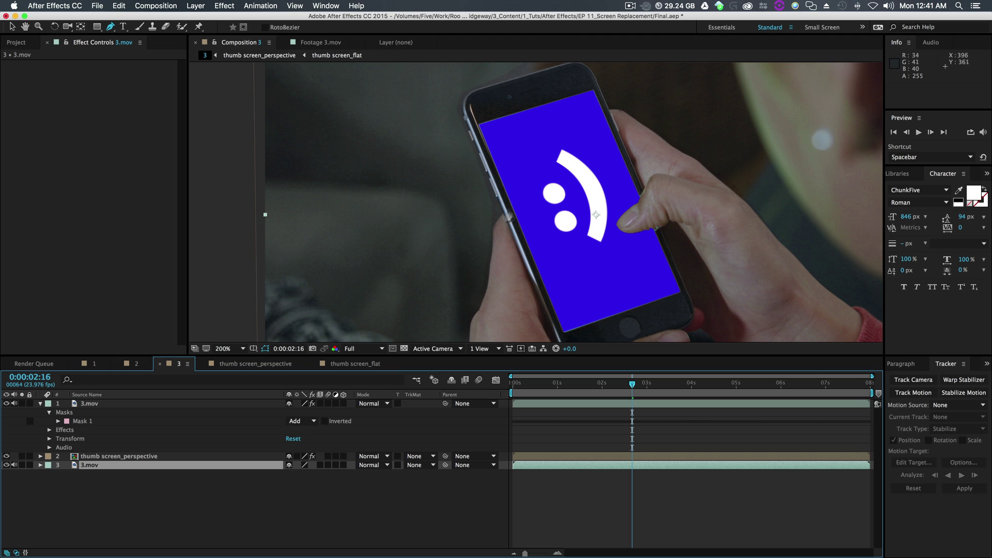
Compare the composite with the masked upper 3.mov layer hidden and shown, checking the thumb over the screen
key("space")
key("comma")
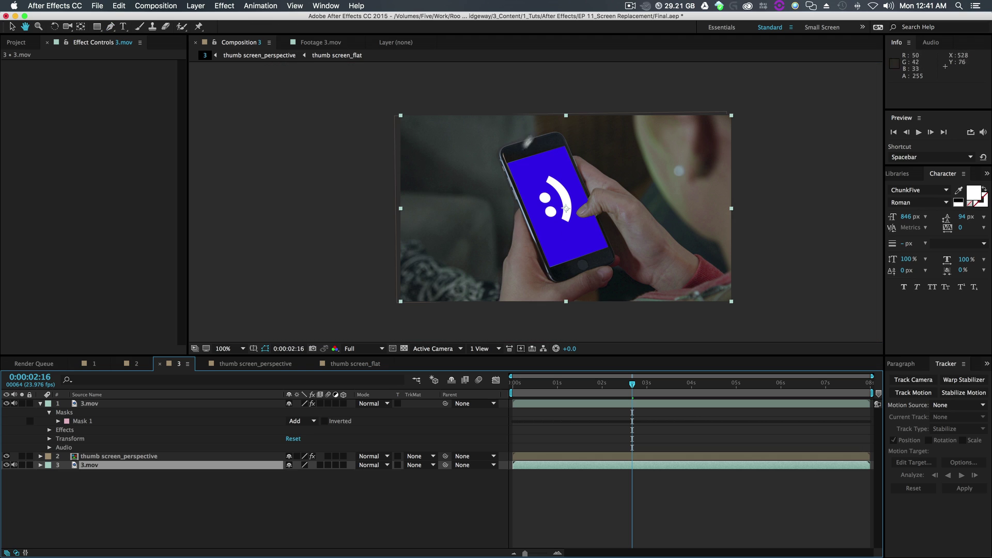
key("apostrophe")
key("v")
left_click(6, 404)
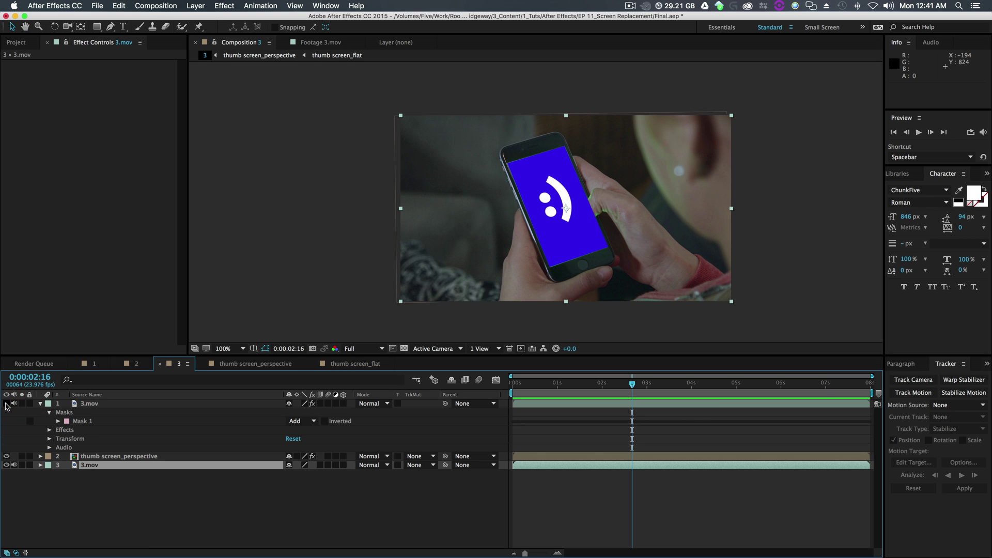
key("period")
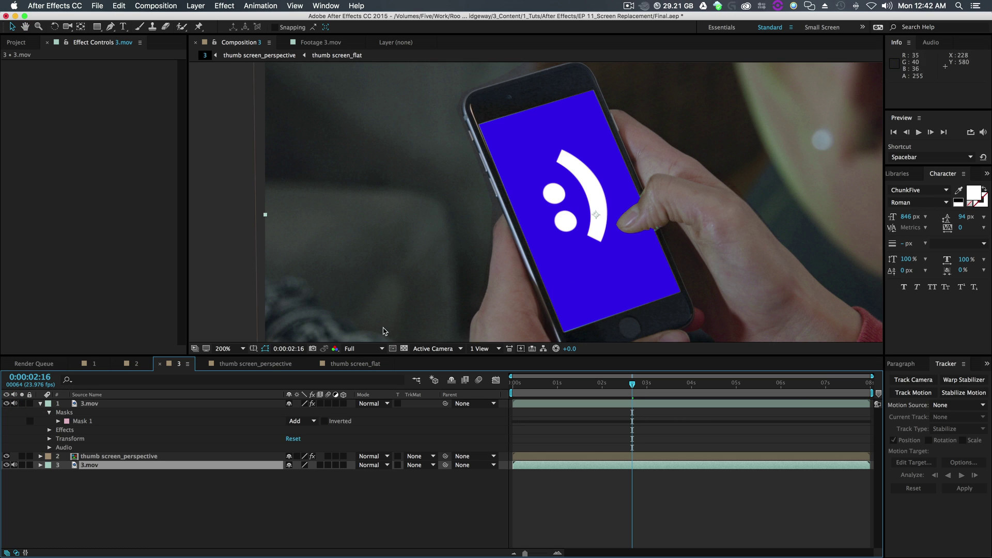
Set Keylight's Screen Softness to 2.8 and Screen Shrink/Grow to 0.6 on the upper 3.mov layer
left_click(85, 404)
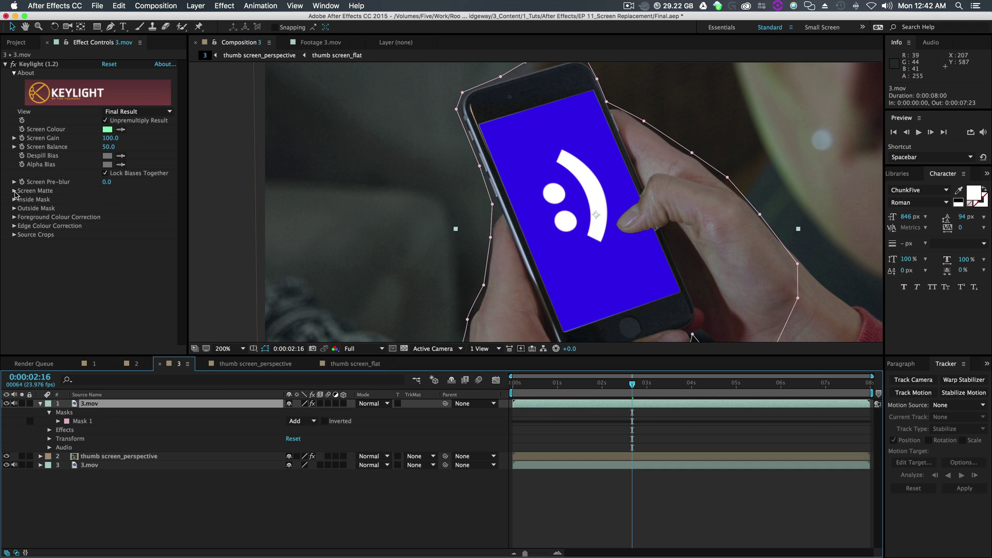
left_click(14, 190)
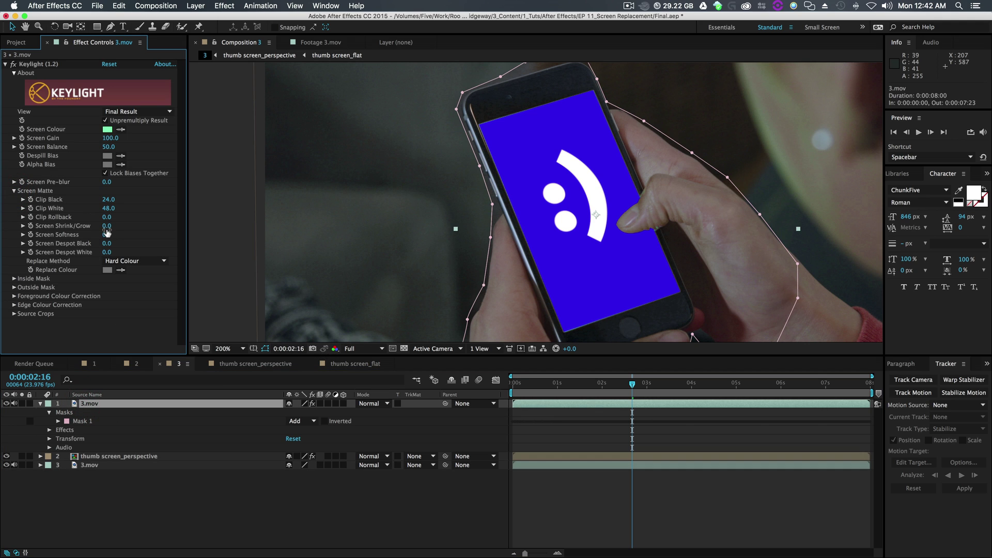
left_click_drag(107, 233, 112, 229)
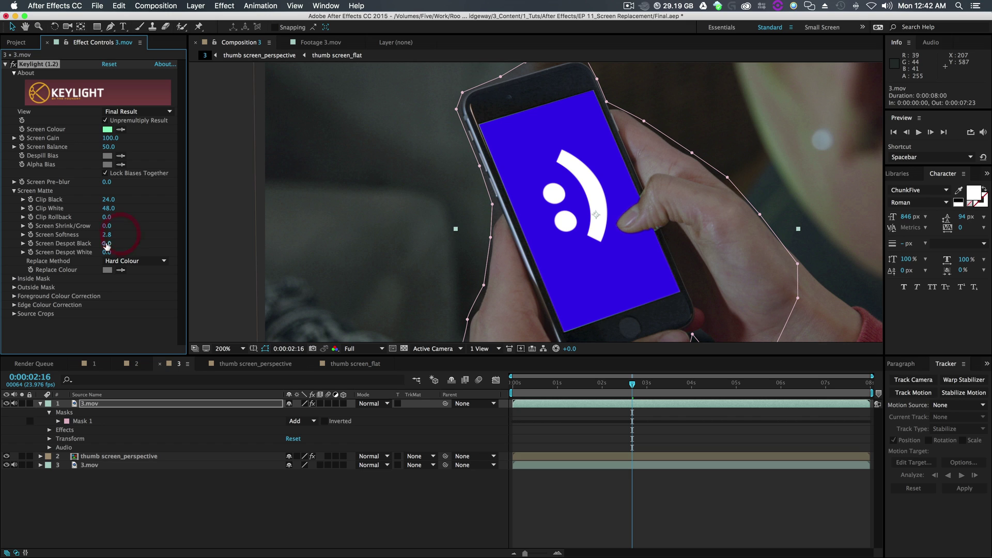
left_click_drag(106, 225, 112, 225)
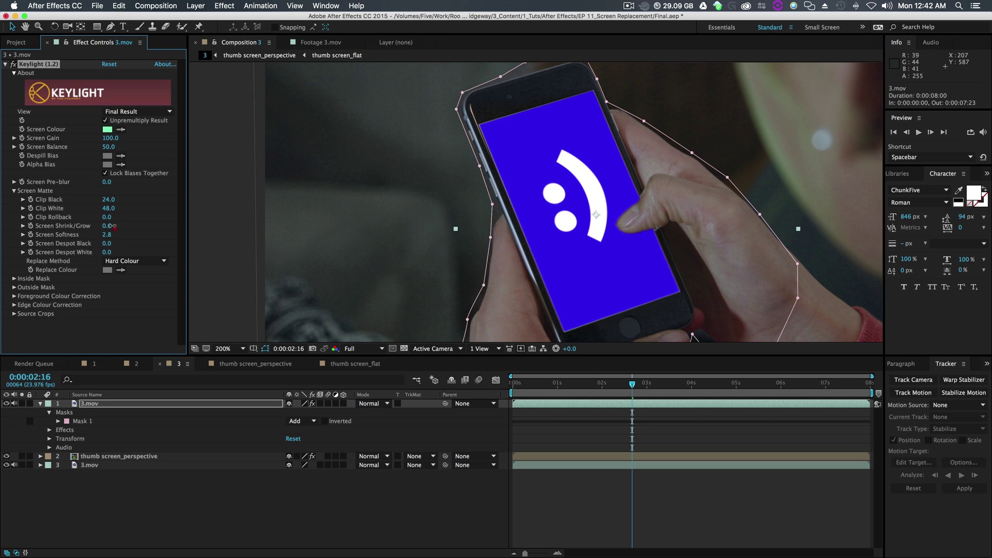
key("comma")
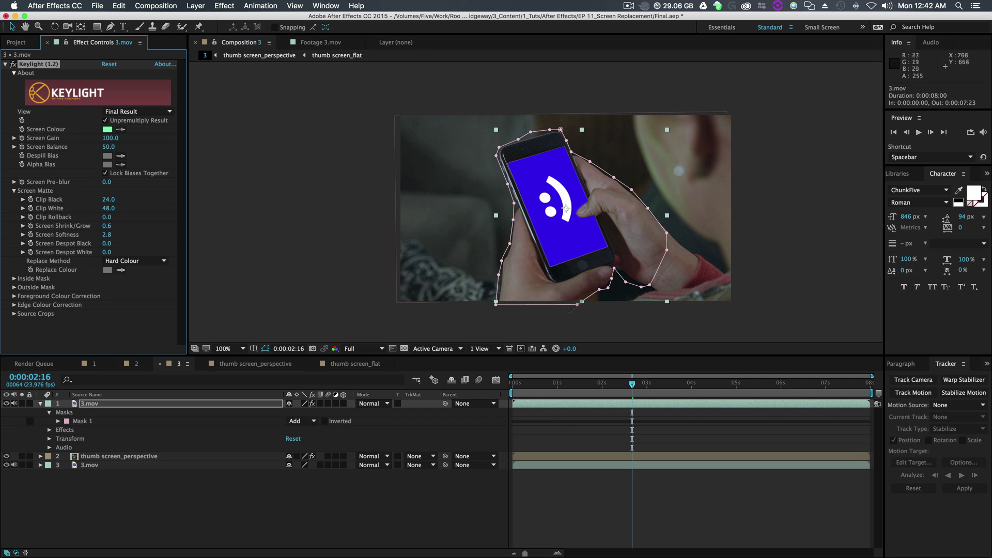
Compare the composite with the thumb screen_perspective layer hidden and shown
left_click(96, 465)
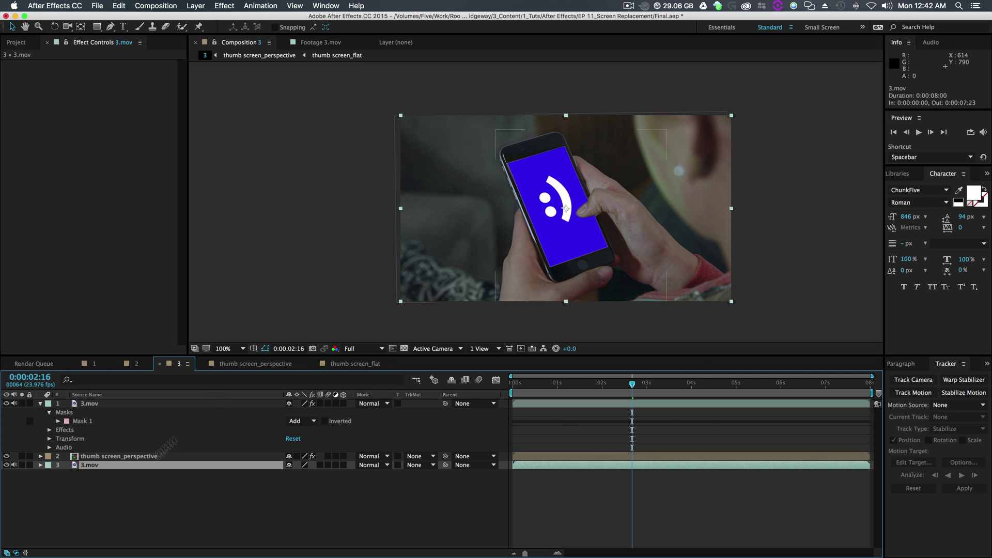
left_click(7, 456)
left_click(7, 456)
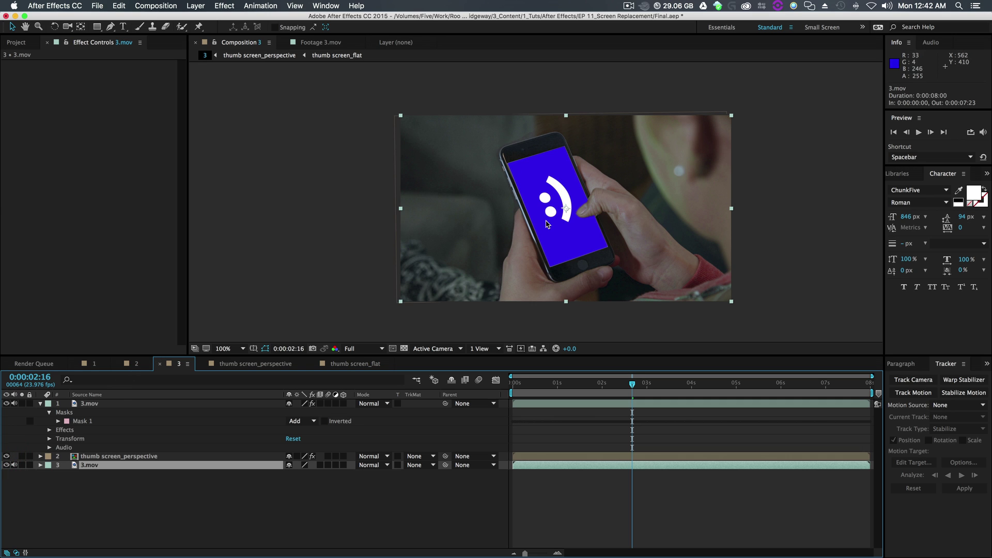
Preview the composite from the start of the clip with no layer selected, and stop shortly after one second
left_click(90, 404)
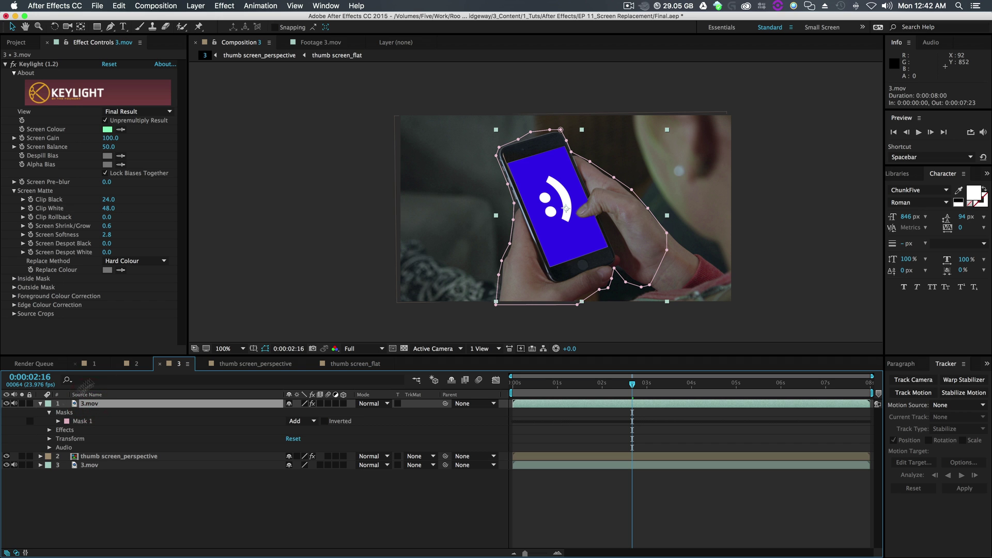
left_click_drag(625, 387, 403, 418)
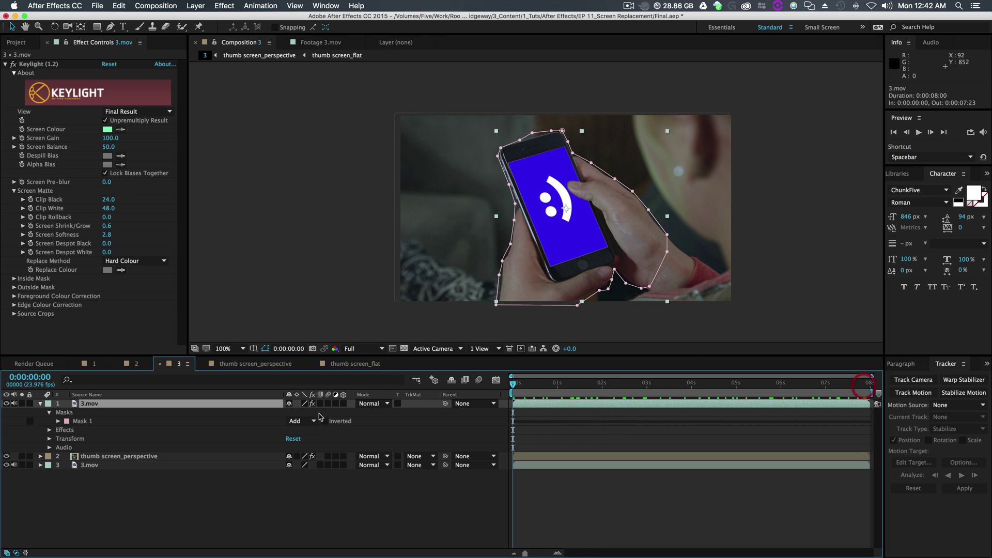
left_click(41, 405)
left_click(133, 520)
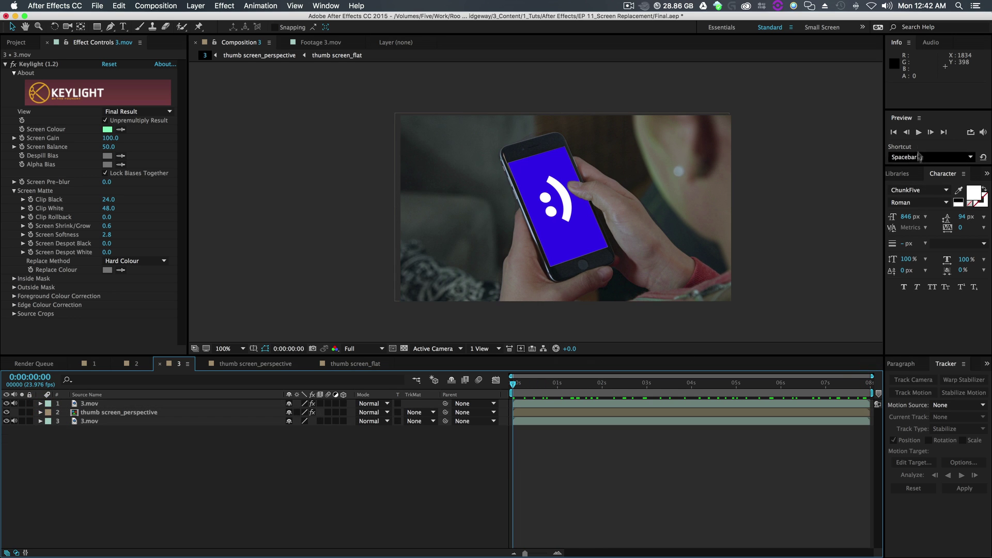
left_click(919, 133)
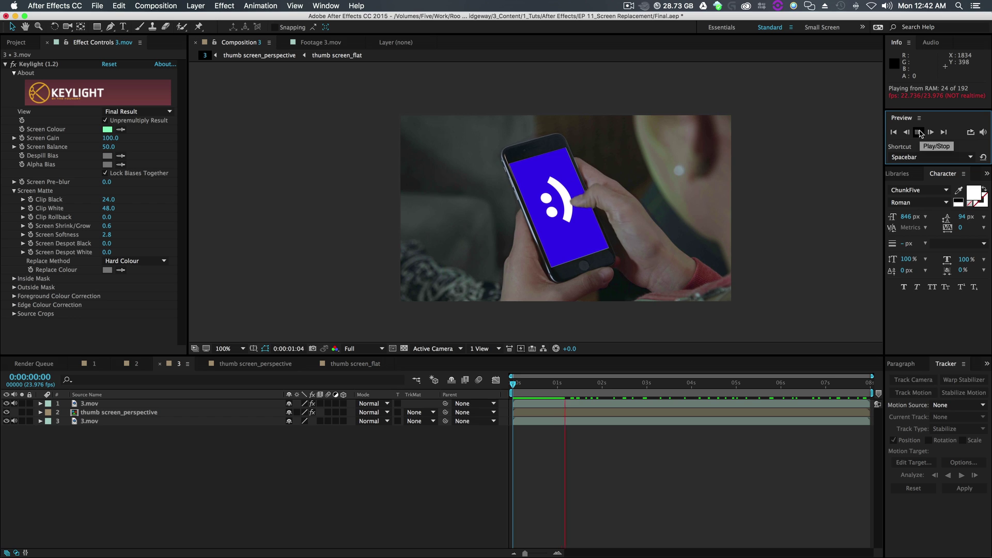
left_click(920, 133)
Set the feather of Mask 1 on the upper 3.mov layer to 192 pixels
left_click(519, 403)
left_click(41, 404)
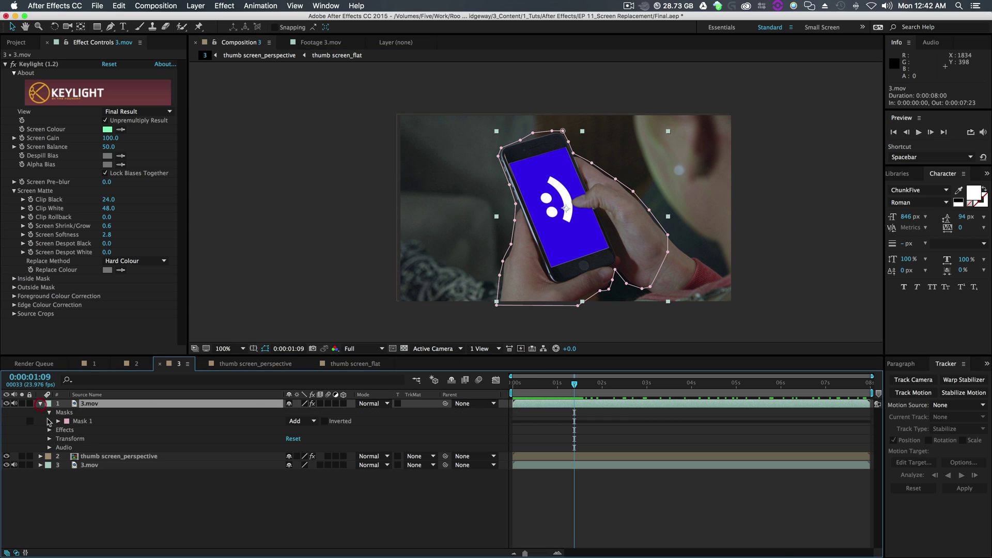
left_click(58, 421)
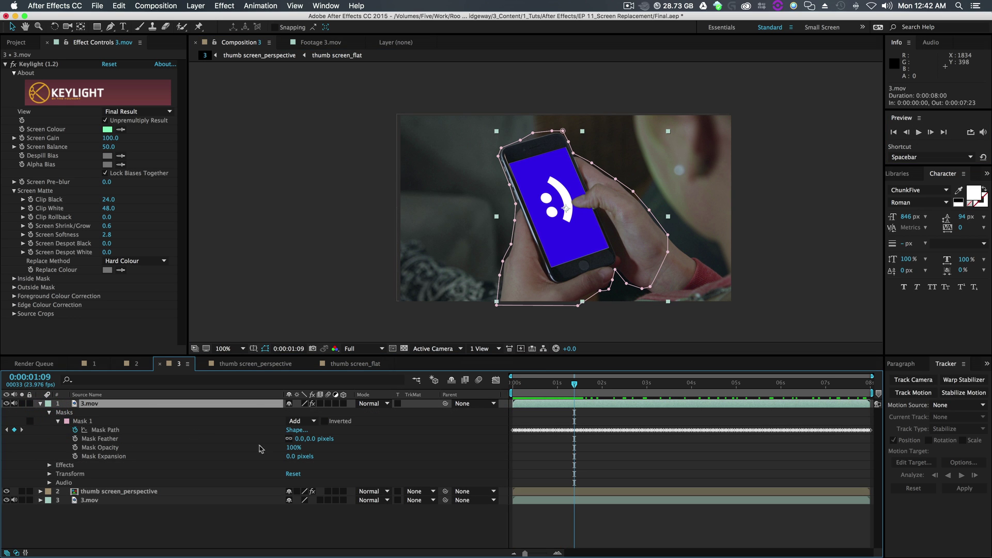
left_click_drag(309, 438, 355, 440)
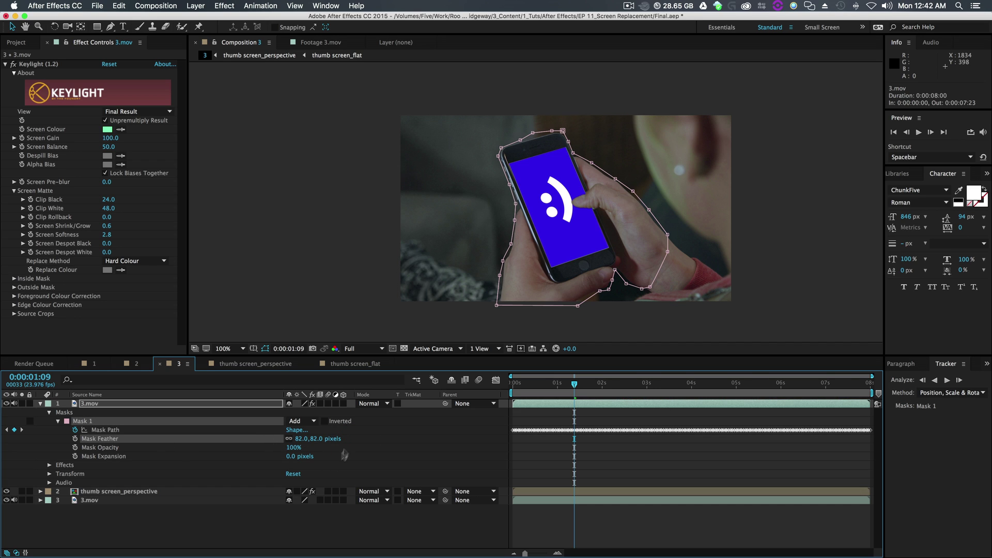
left_click_drag(358, 439, 380, 442)
Play the composite from the first frame to check the feathered mask edges around the hands
left_click_drag(576, 386, 486, 403)
key("Home")
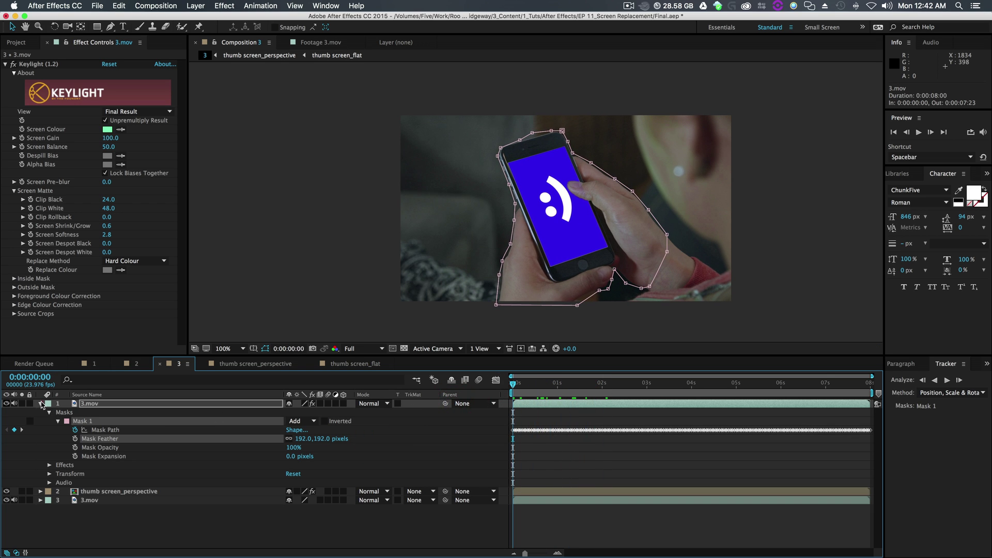
left_click(41, 404)
left_click(918, 132)
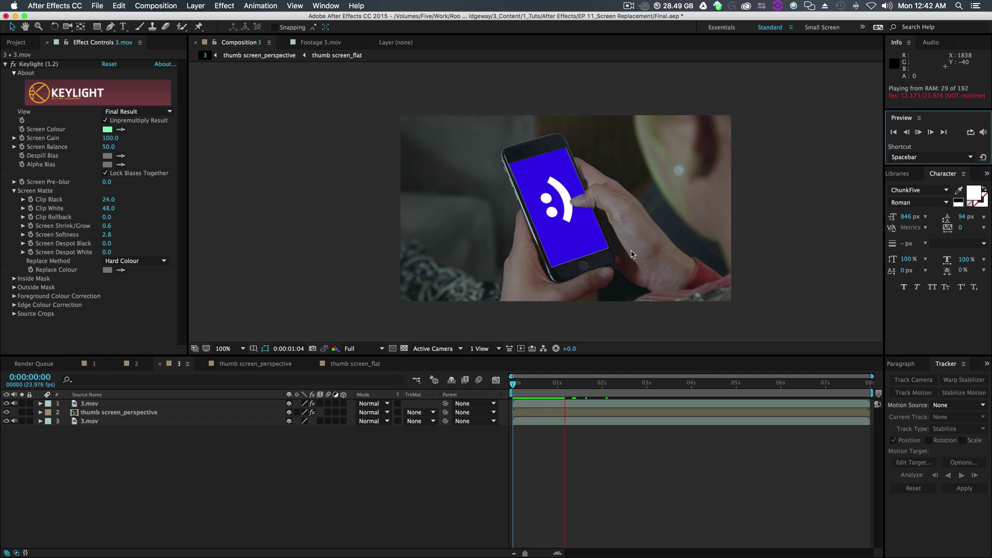
left_click(588, 195)
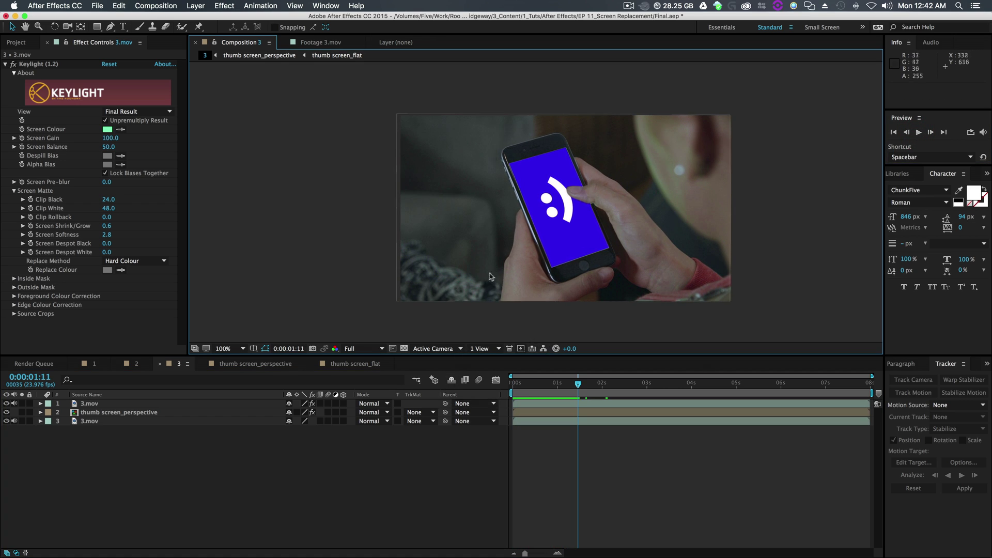
Reduce the feather of Mask 1 on the upper 3.mov layer after checking the thumb edge up close
key("period")
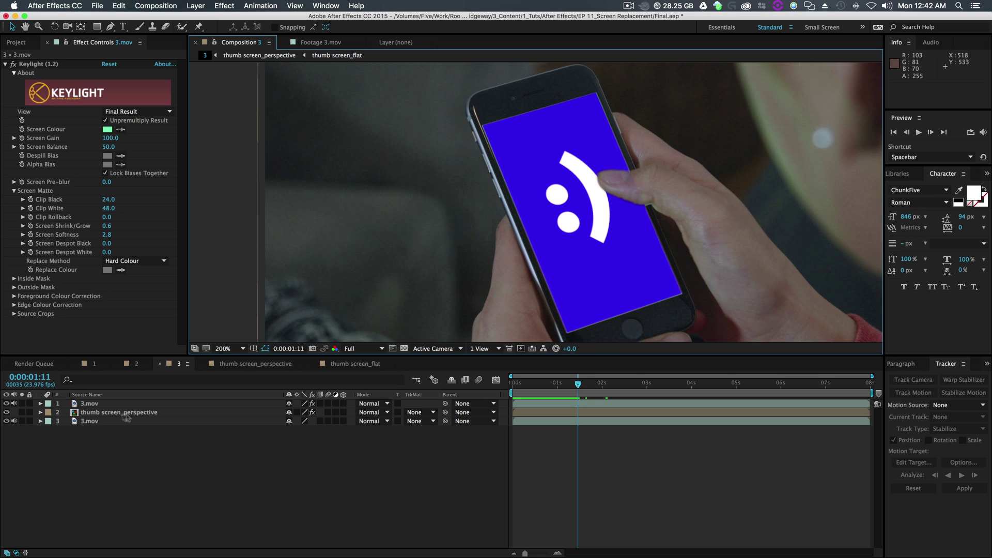
left_click(39, 404)
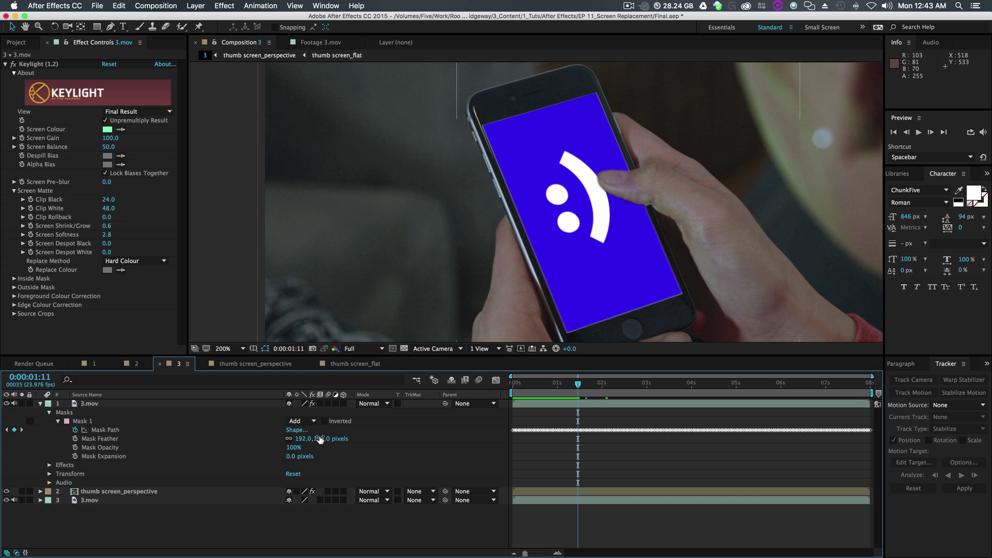
left_click_drag(320, 440, 261, 446)
left_click(40, 405)
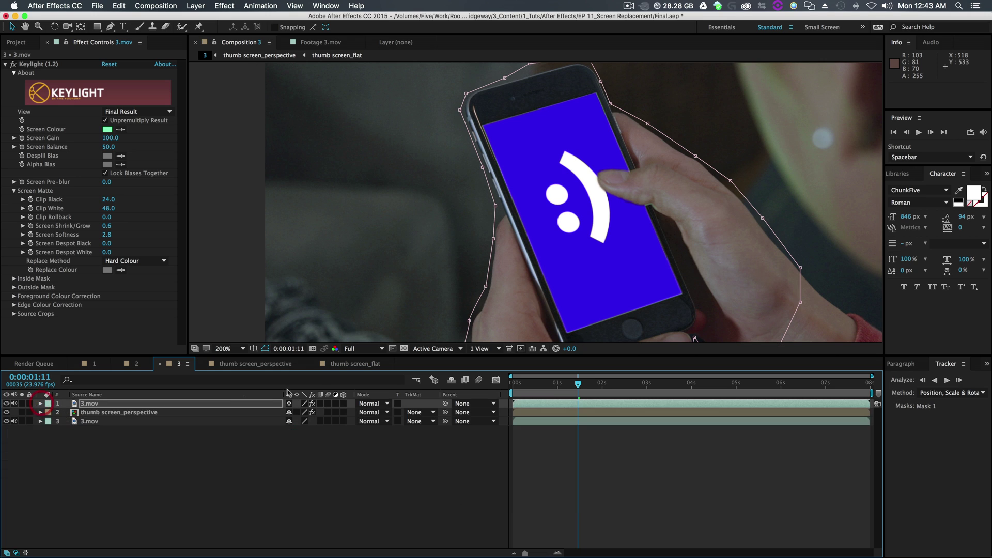
Play back the whole composite to check the result with the reduced mask feather
scroll(425, 313, "down", 2)
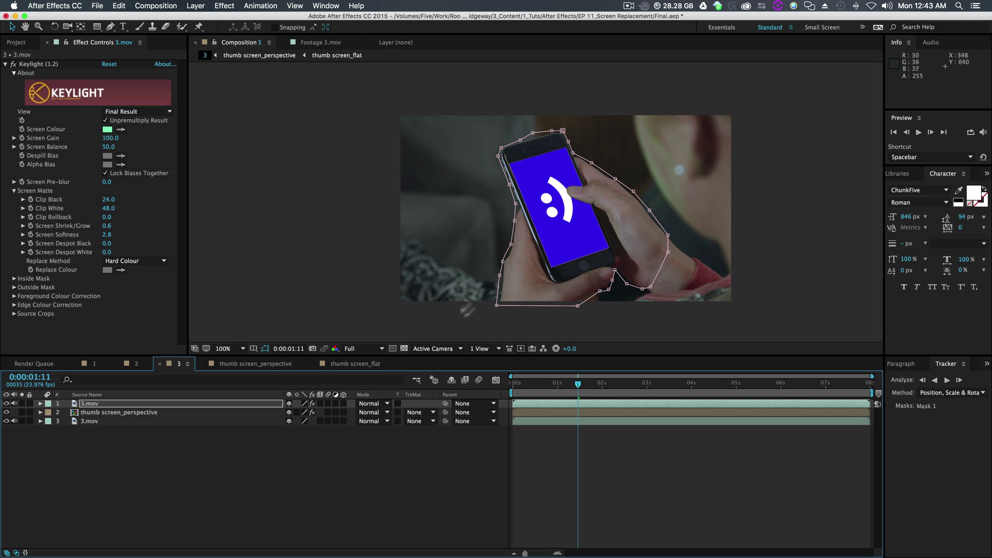
left_click(918, 132)
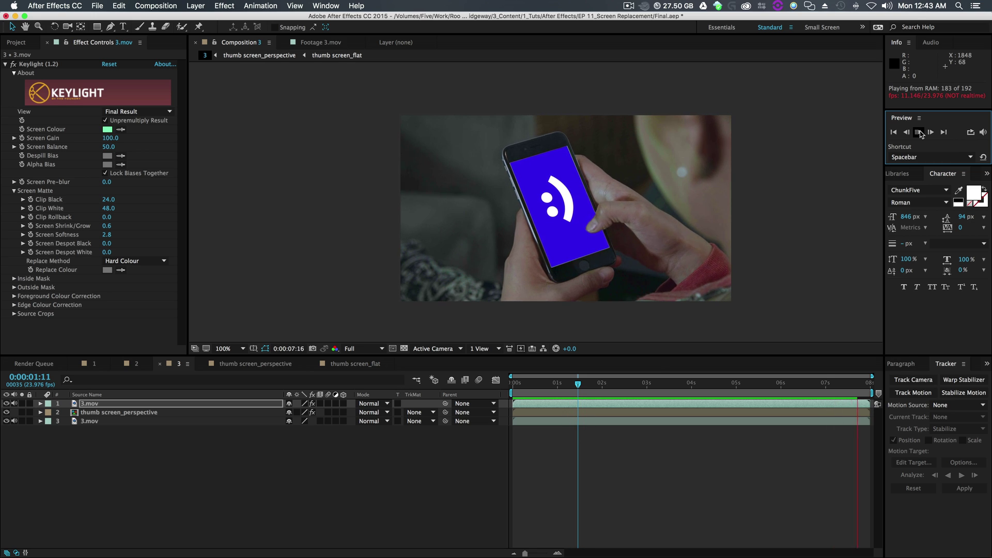
key("space")
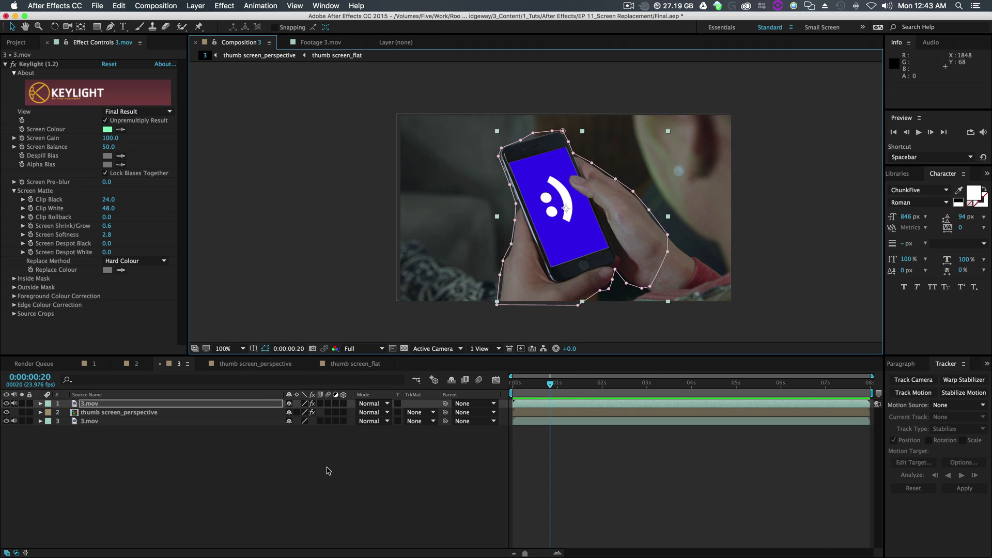
Open the thumb screen_flat composition nested inside the thumb screen_perspective layer
left_click(329, 470)
left_click(118, 412)
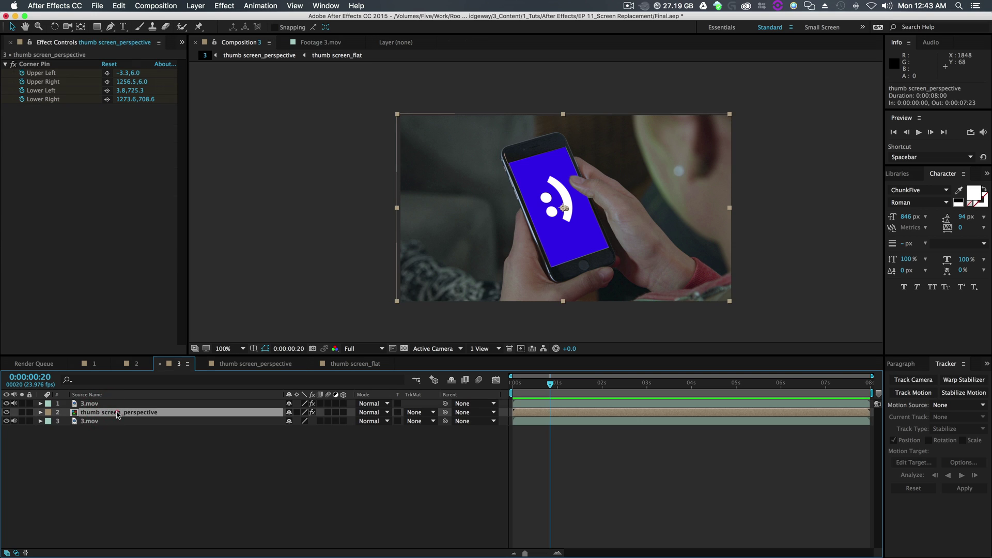
double_click(118, 413)
double_click(114, 404)
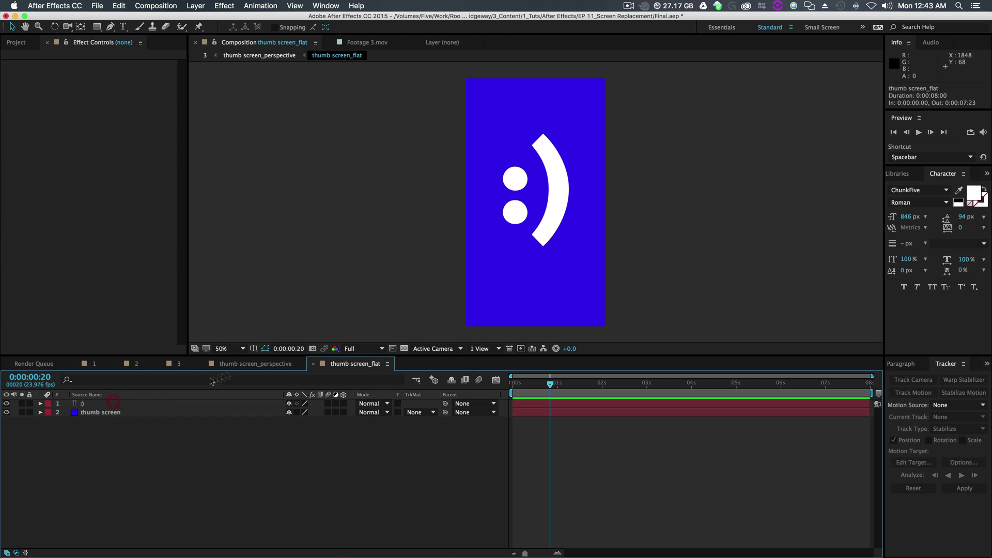
Add a new adjustment layer at the top of the thumb screen_flat composition
right_click(221, 458)
mouse_move(321, 460)
left_click(396, 528)
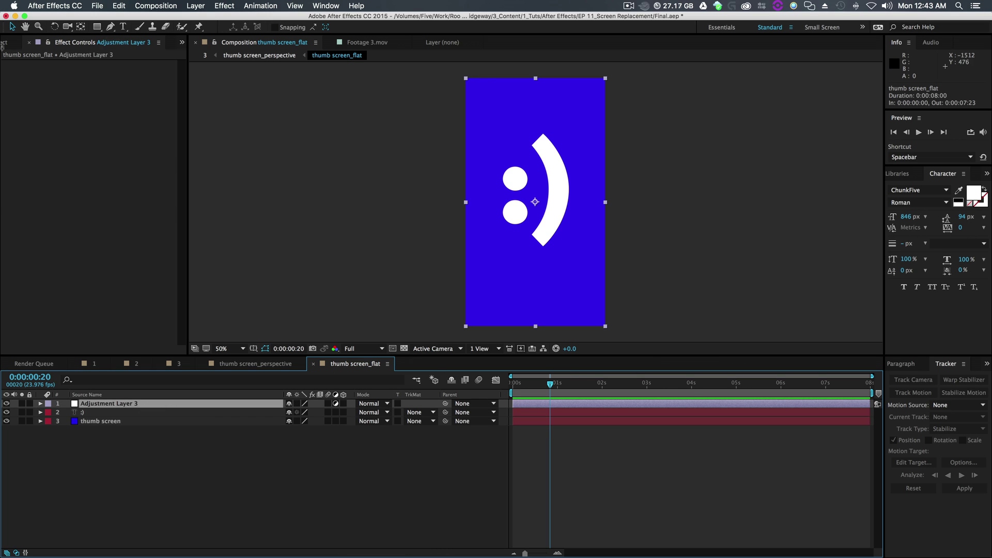
Import image3.jpg into the Footage folder and place it directly below the adjustment layer in thumb screen_flat
left_click(7, 43)
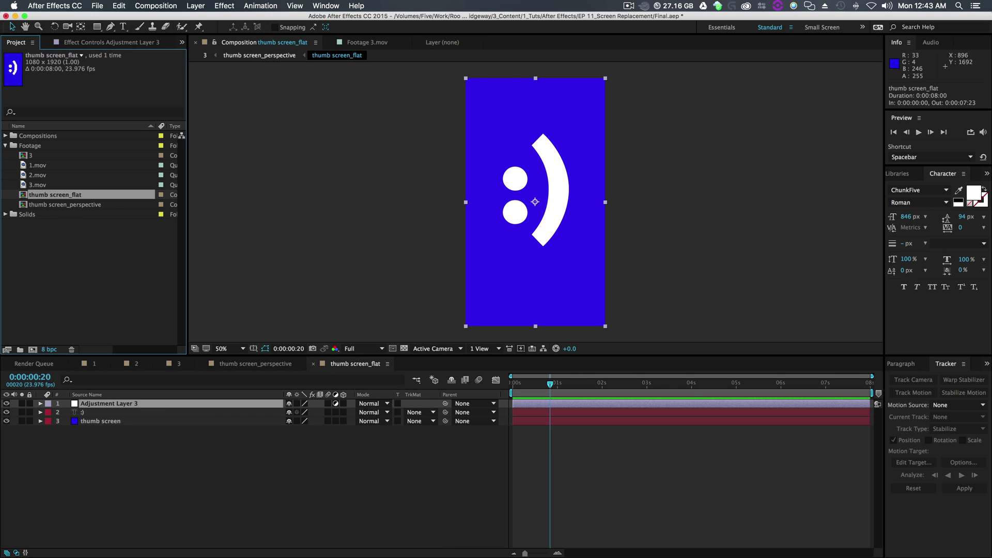
left_click_drag(336, 406, 67, 153)
left_click_drag(53, 220, 103, 413)
Scale the image3.jpg layer down to 35% so the home-screen picture fills the phone screen composition
key("comma")
key("comma")
left_click_drag(589, 294, 554, 248)
key("period")
key("period")
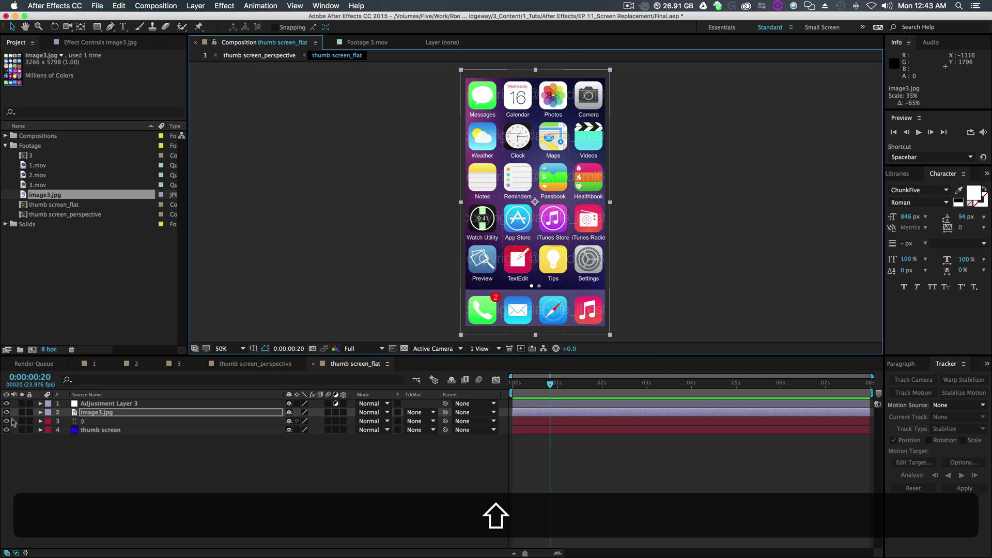
Find the Venetian Blinds effect by searching for "blinds" and apply it to the adjustment layer above image3.jpg
left_click(103, 404)
left_click(903, 365)
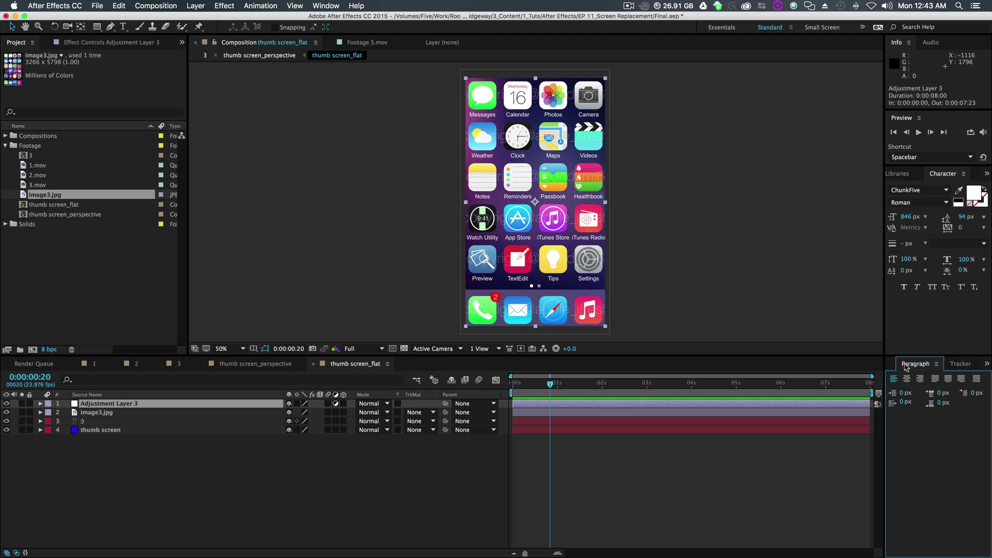
left_click(895, 364)
left_click(919, 376)
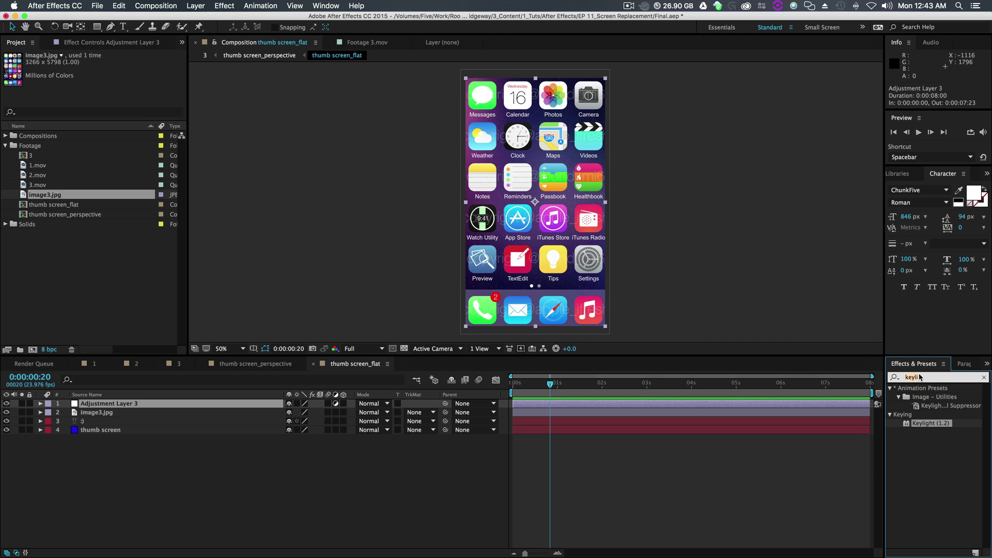
type("blinds")
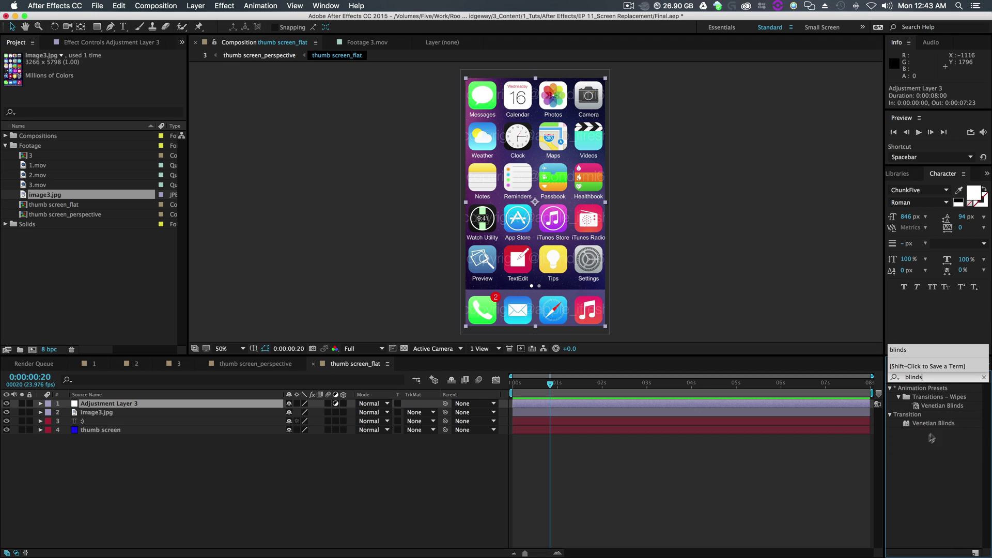
left_click_drag(933, 423, 724, 404)
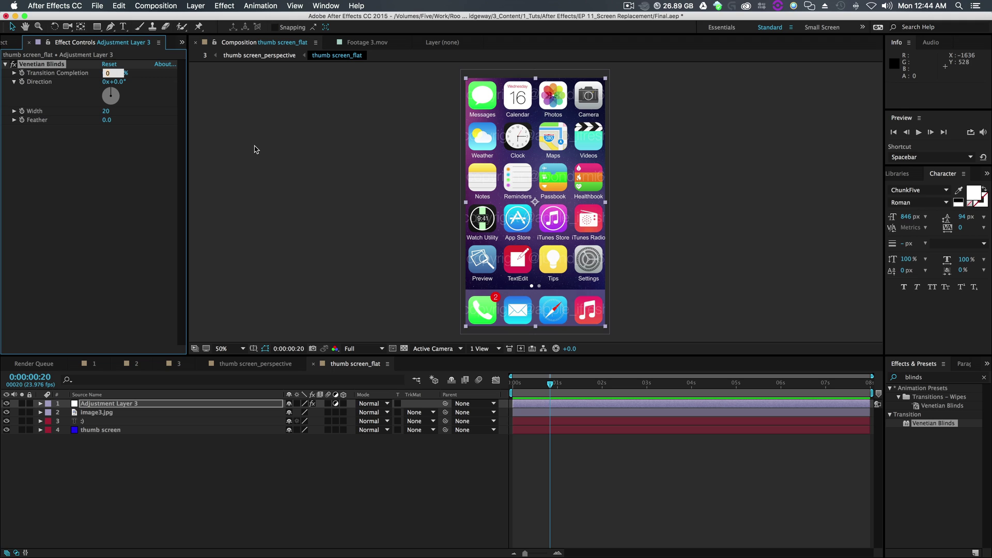
Set the Venetian Blinds Transition Completion to 3% and Width to 10
left_click(145, 208)
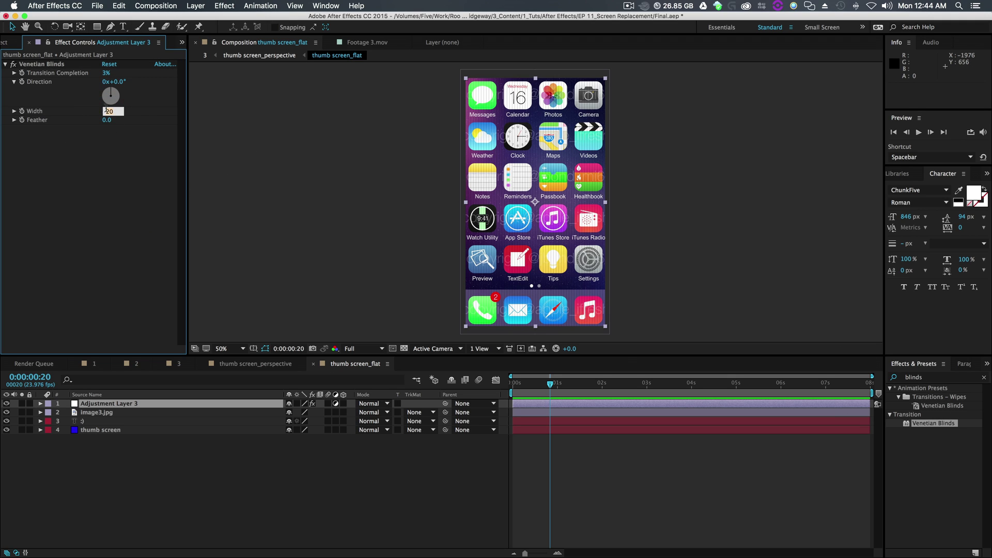
key("Return")
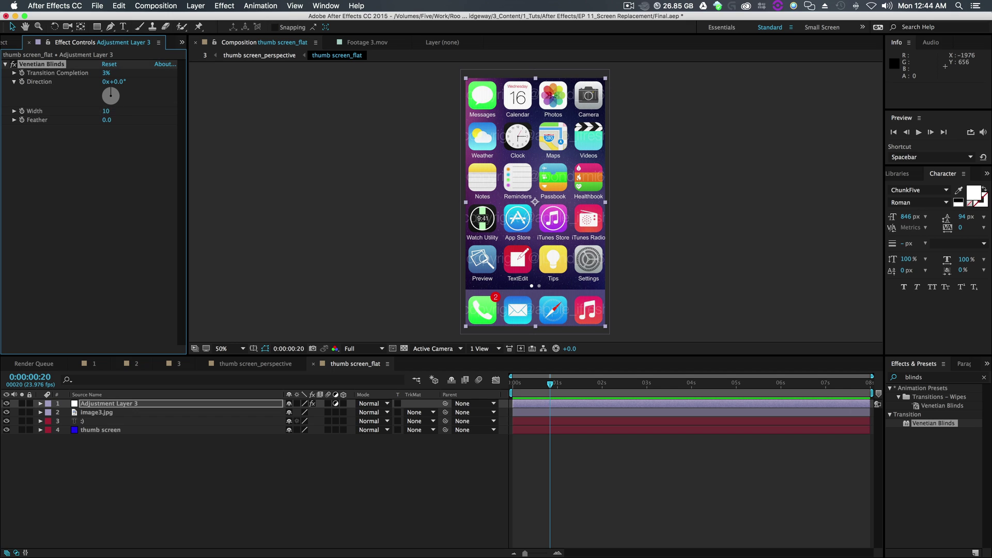
Search for "box blur", apply Box Blur to Adjustment Layer 3 with a Blur Radius of 0.2, and return to composition 3
left_click(925, 377)
type("bo")
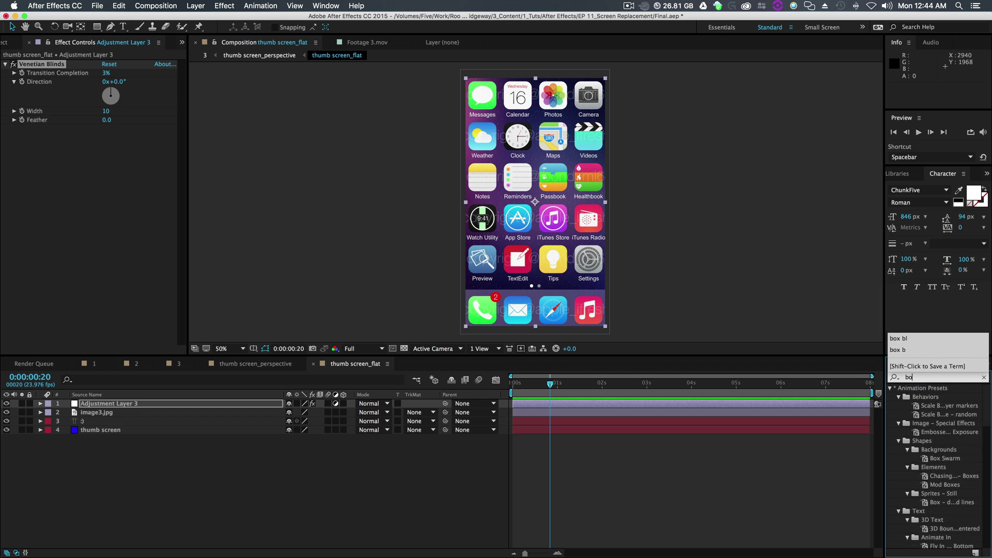
type("x blur")
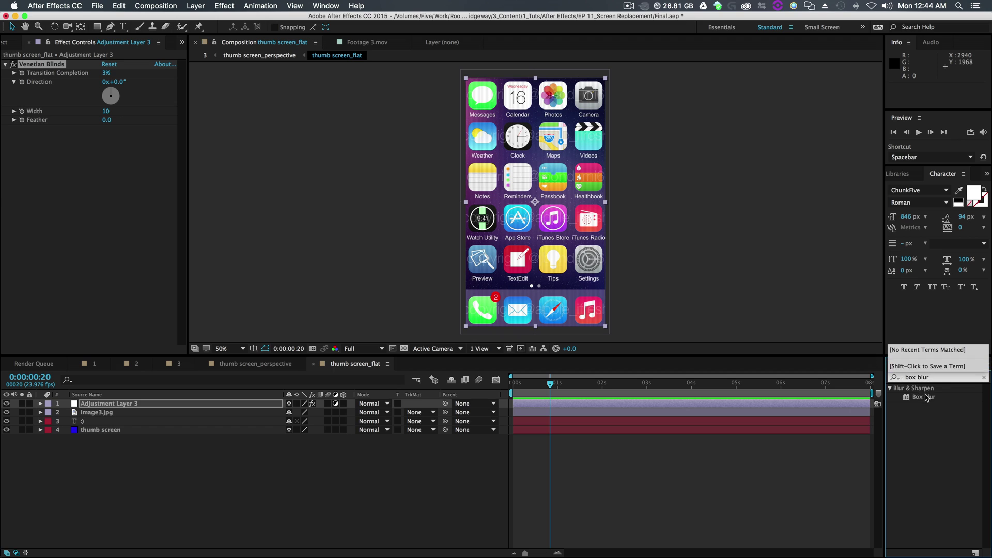
left_click_drag(925, 397, 794, 406)
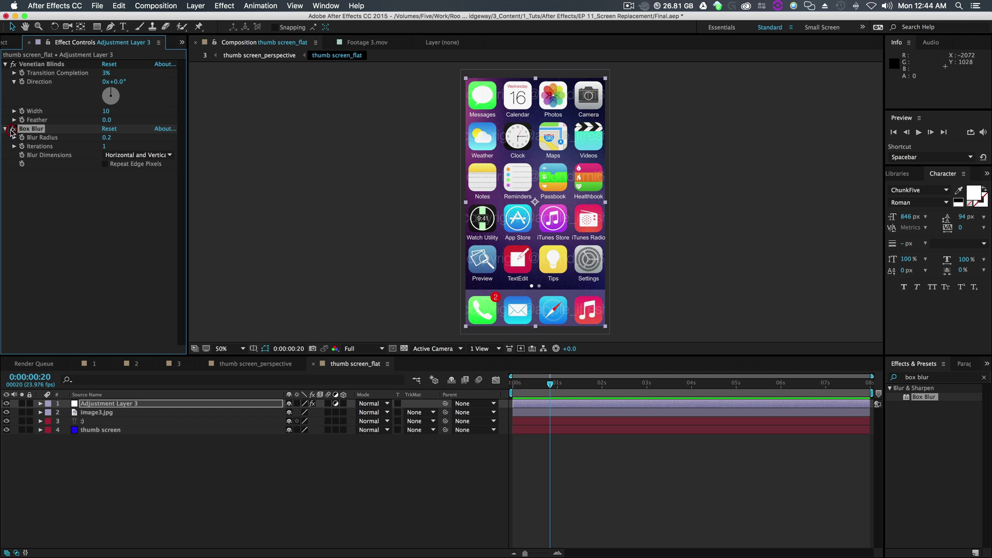
left_click(205, 55)
left_click(354, 484)
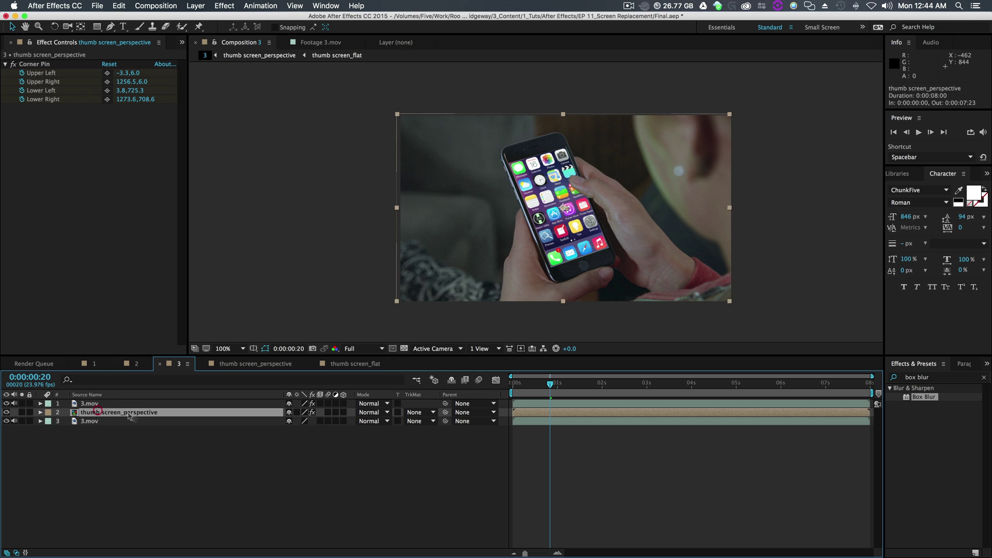
left_click(207, 7)
mouse_move(246, 243)
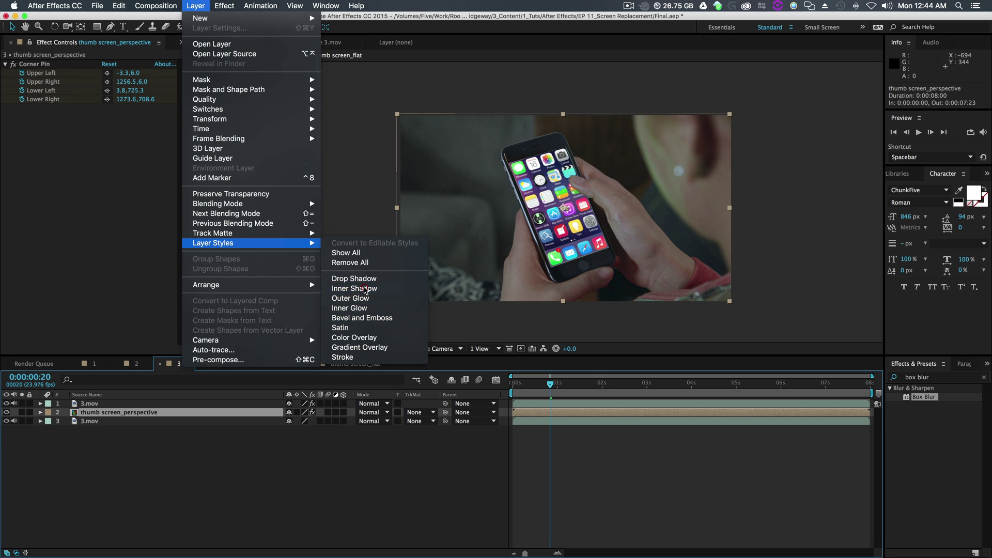
left_click(365, 290)
key("super+z")
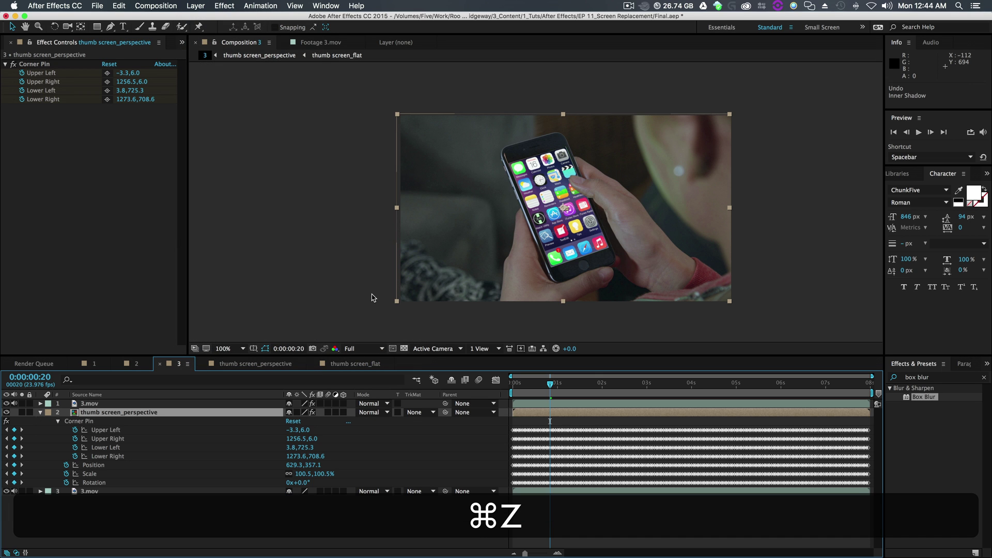
Add an Inner Glow layer style to thumb screen_perspective and set its colour to black
left_click(189, 7)
mouse_move(236, 244)
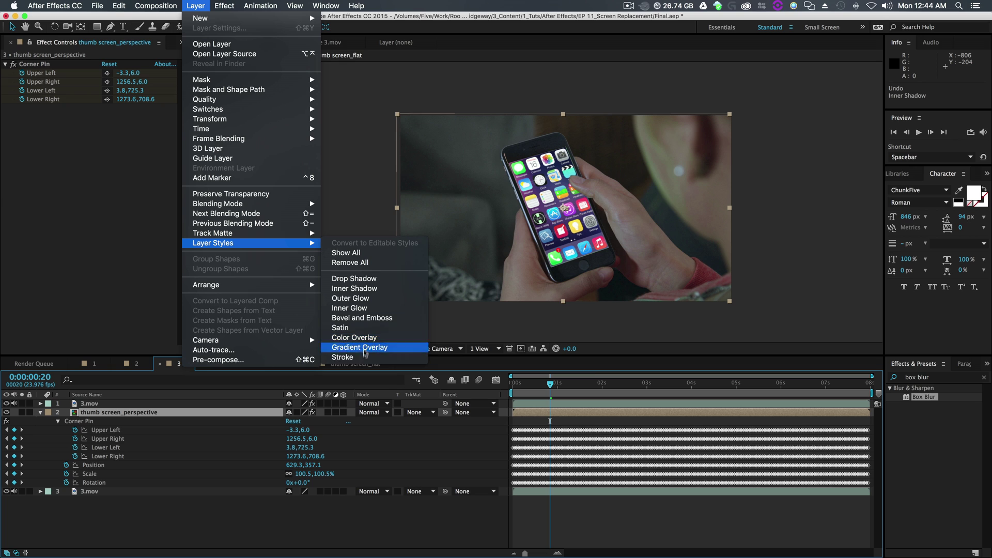
left_click(361, 308)
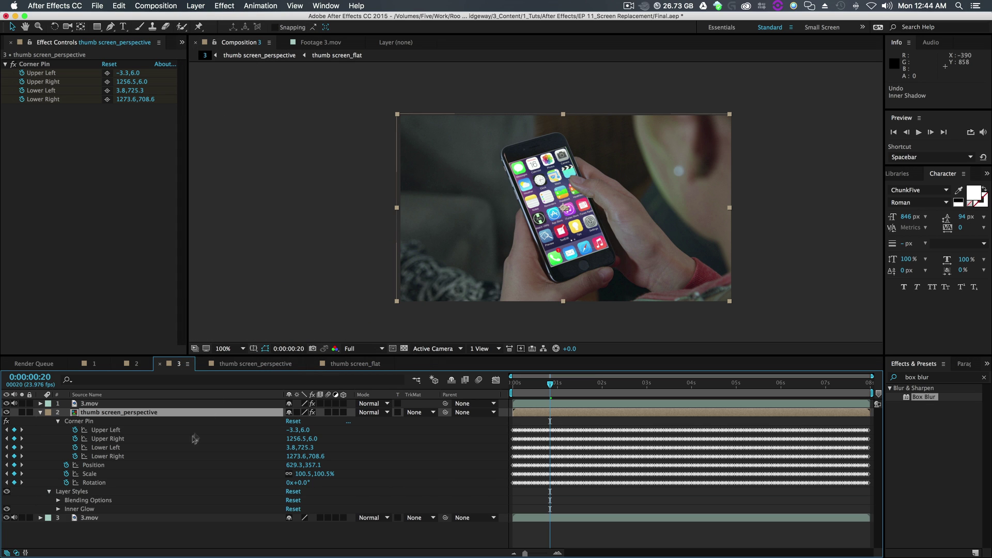
left_click(58, 509)
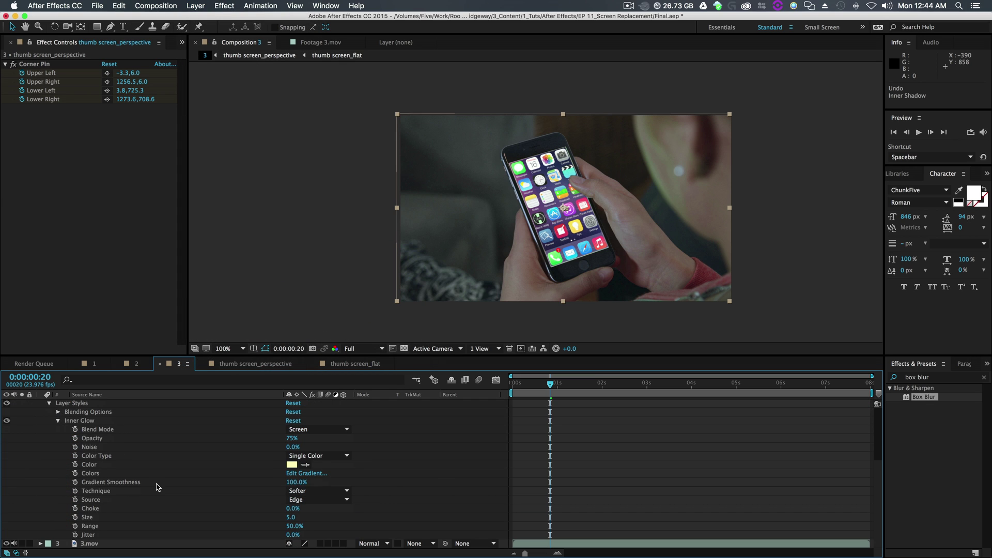
left_click(292, 464)
left_click(330, 198)
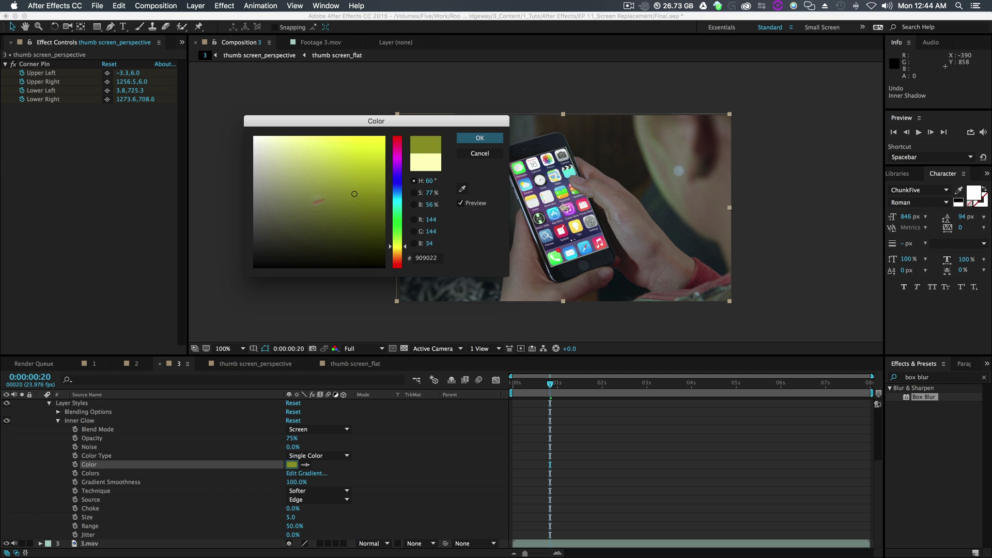
left_click_drag(354, 194, 251, 245)
left_click(473, 138)
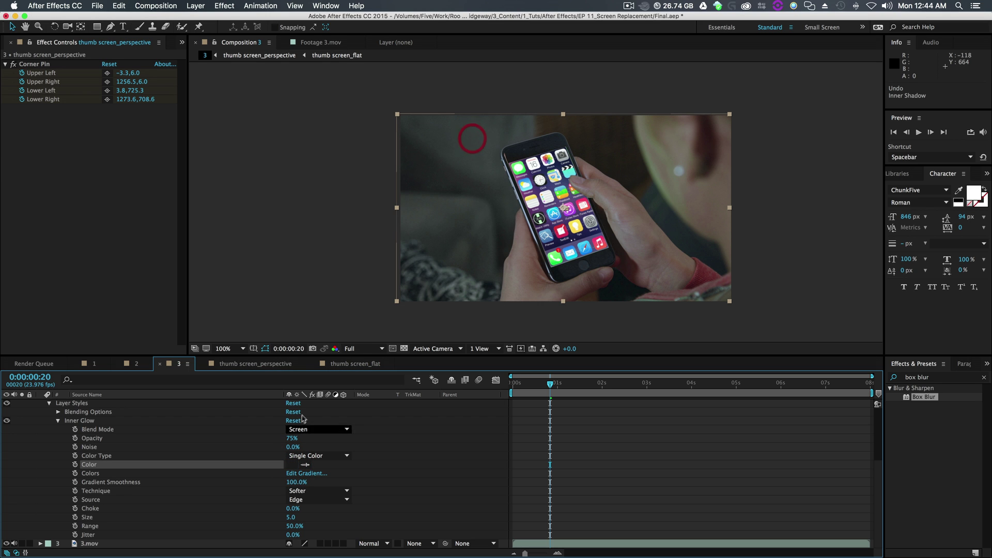
Set the Inner Glow's Blend Mode to Normal and increase its Size
left_click(310, 429)
left_click(314, 259)
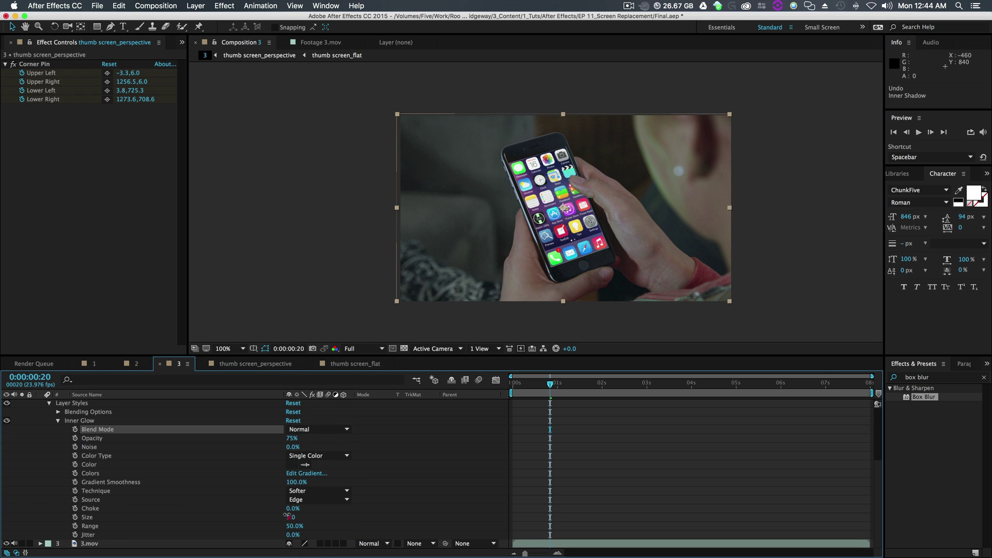
left_click_drag(288, 516, 290, 516)
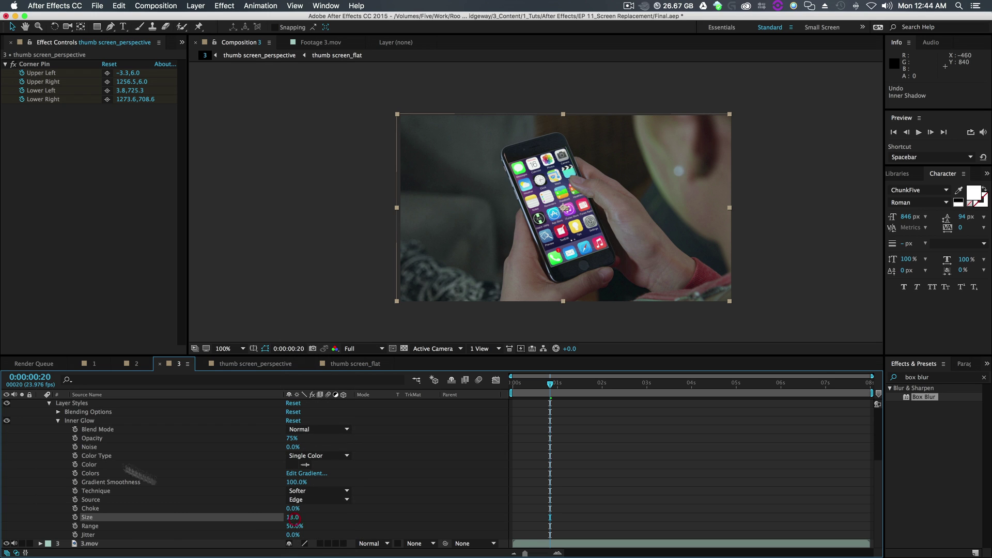
Toggle the layer styles on thumb screen_perspective on and off to compare the phone screen's edges with and without the glow
left_click(60, 422)
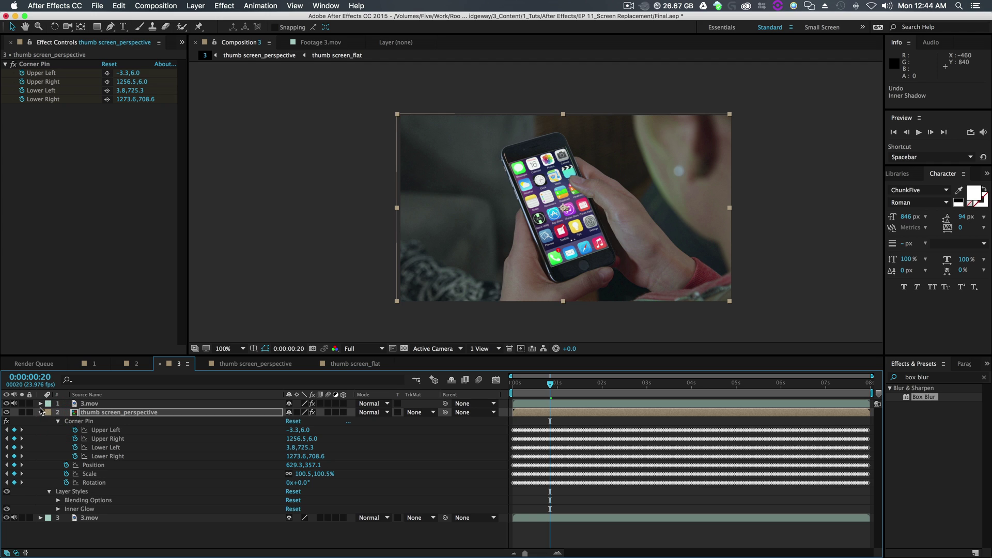
left_click(41, 413)
left_click(42, 412)
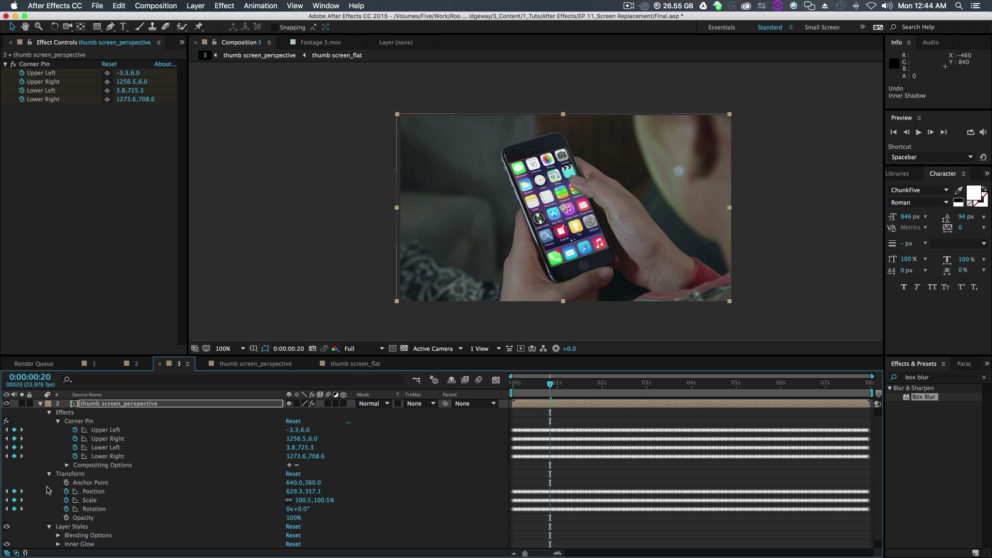
left_click(50, 413)
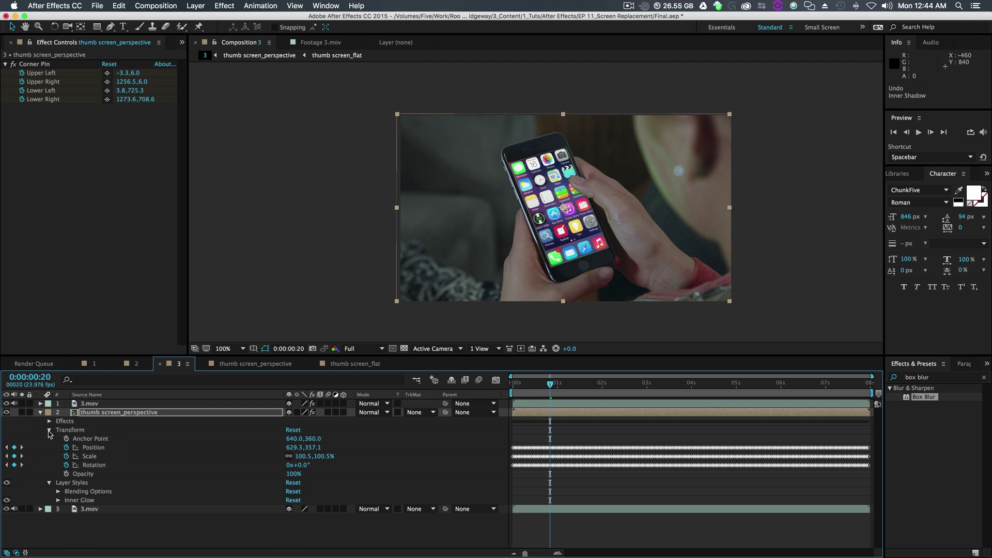
left_click(7, 483)
left_click(7, 482)
left_click(7, 482)
left_click(6, 483)
left_click(7, 483)
left_click(7, 482)
left_click(7, 483)
left_click(7, 482)
left_click(7, 483)
left_click(7, 483)
left_click(41, 412)
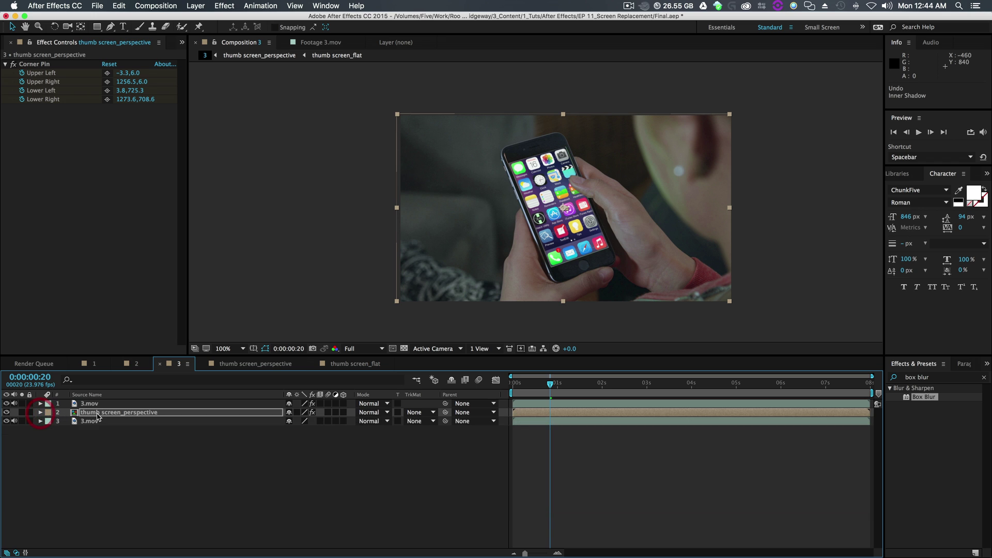
Open the thumb screen_perspective composition and add a black Stroke layer style to the thumb screen_flat layer
double_click(97, 413)
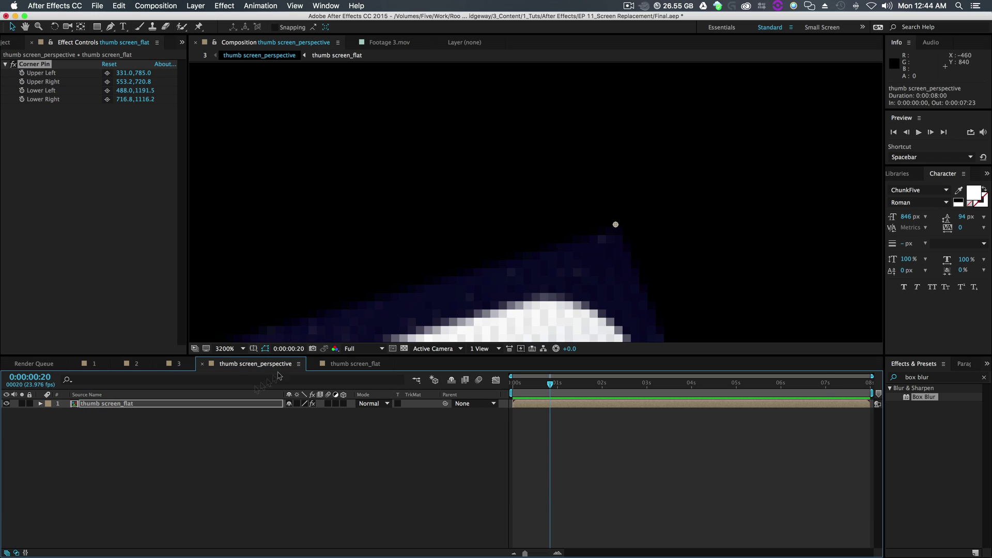
key("comma")
key("comma")
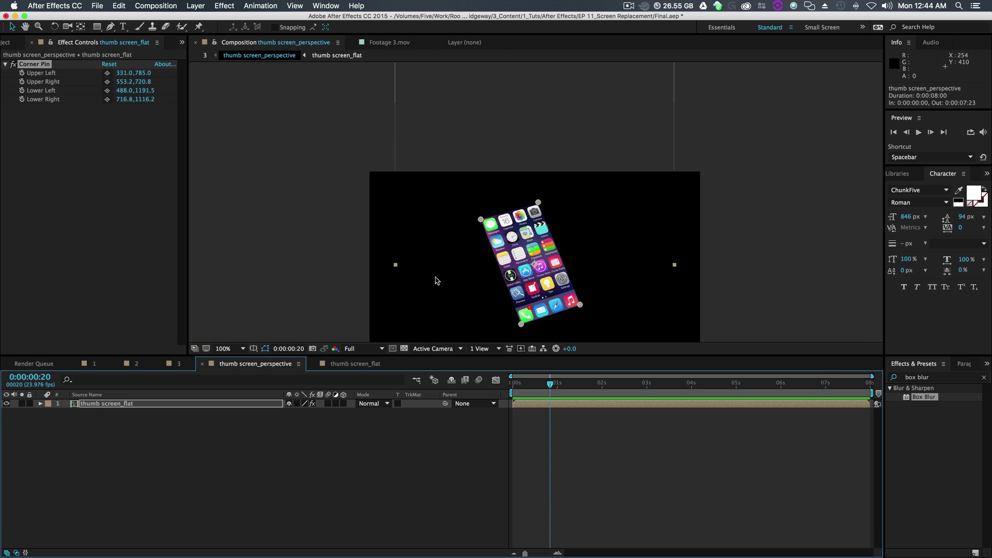
key("period")
left_click(195, 6)
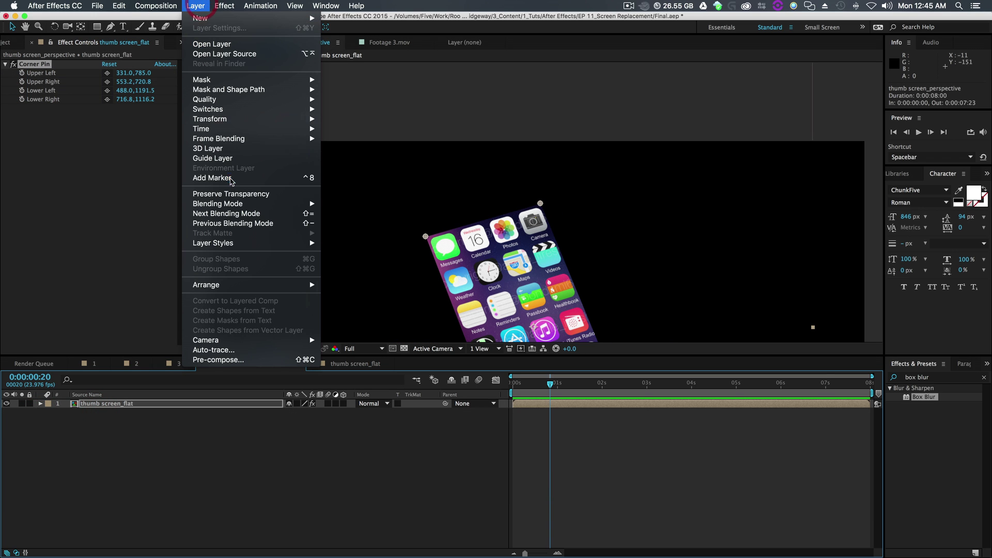
mouse_move(231, 248)
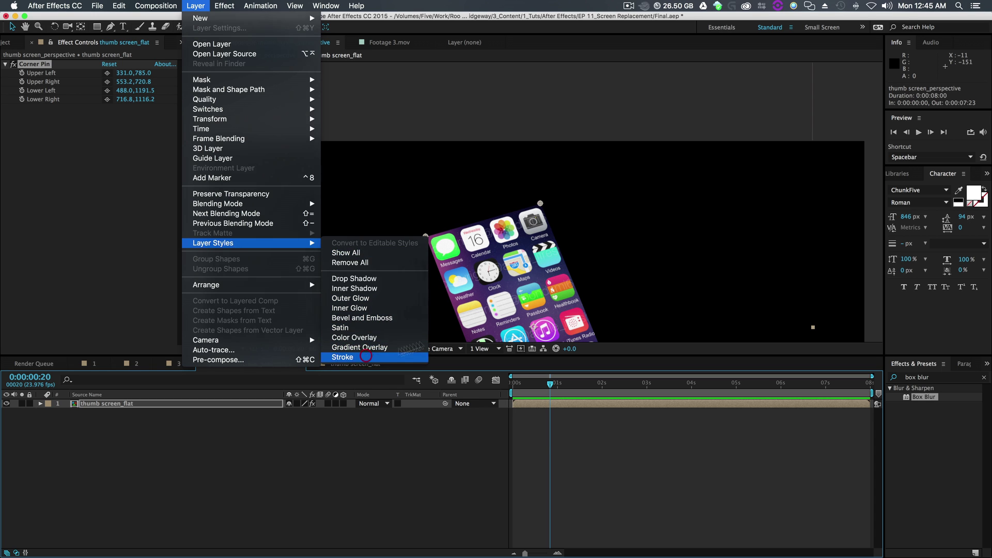
left_click(343, 357)
left_click(59, 447)
left_click(297, 468)
left_click(259, 266)
left_click(475, 133)
In composition 3, set Keylight's Screen Shrink/Grow to -0.5 on the upper 3.mov layer
left_click(206, 56)
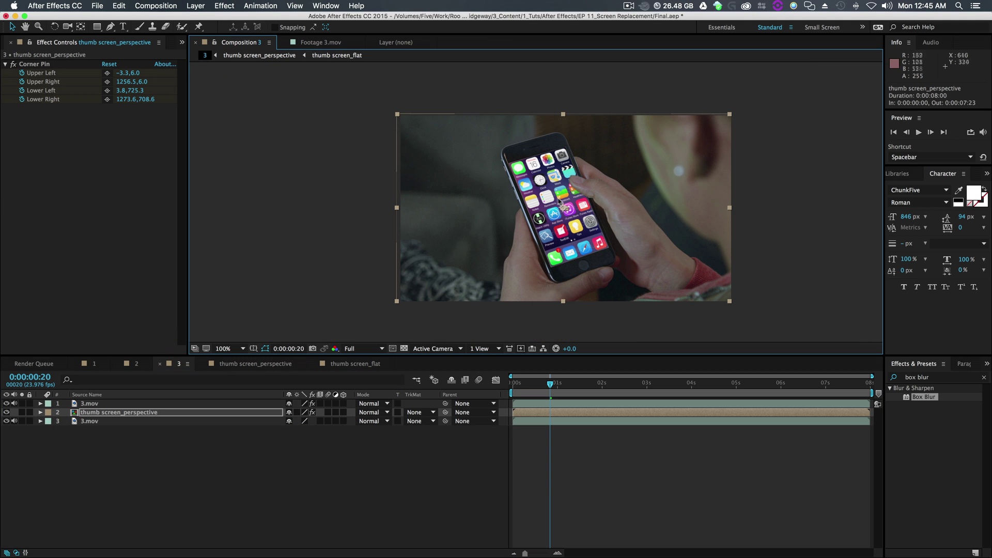
scroll(556, 196, "up", 1)
scroll(555, 197, "down", 2)
scroll(556, 194, "up", 1)
key("space")
left_click_drag(556, 161, 531, 209)
scroll(530, 209, "up", 2)
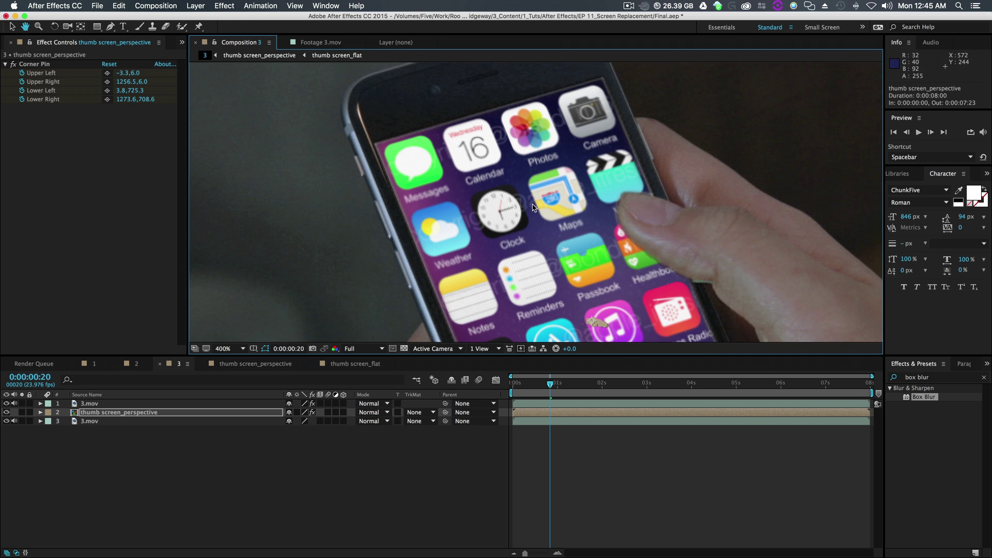
key("v")
left_click(90, 404)
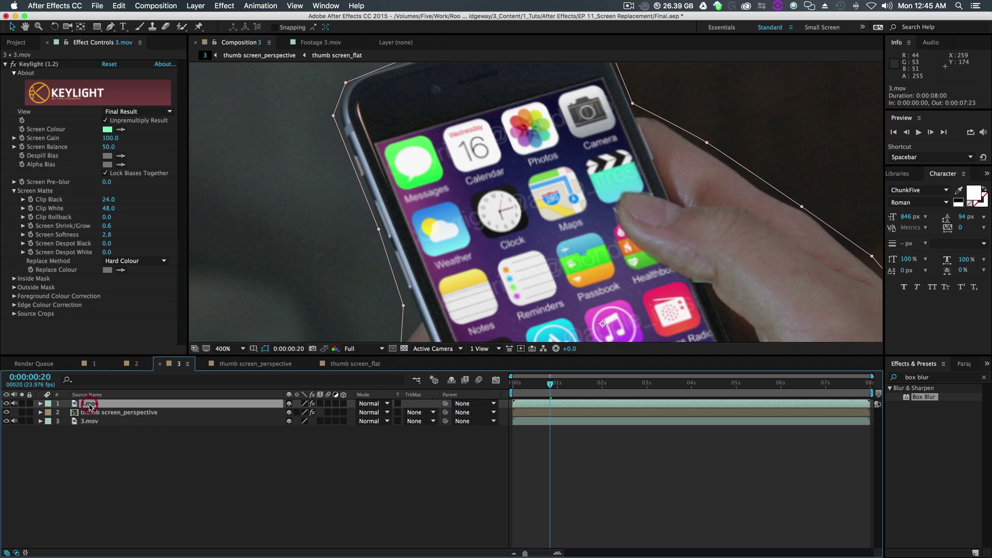
left_click_drag(107, 235, 100, 225)
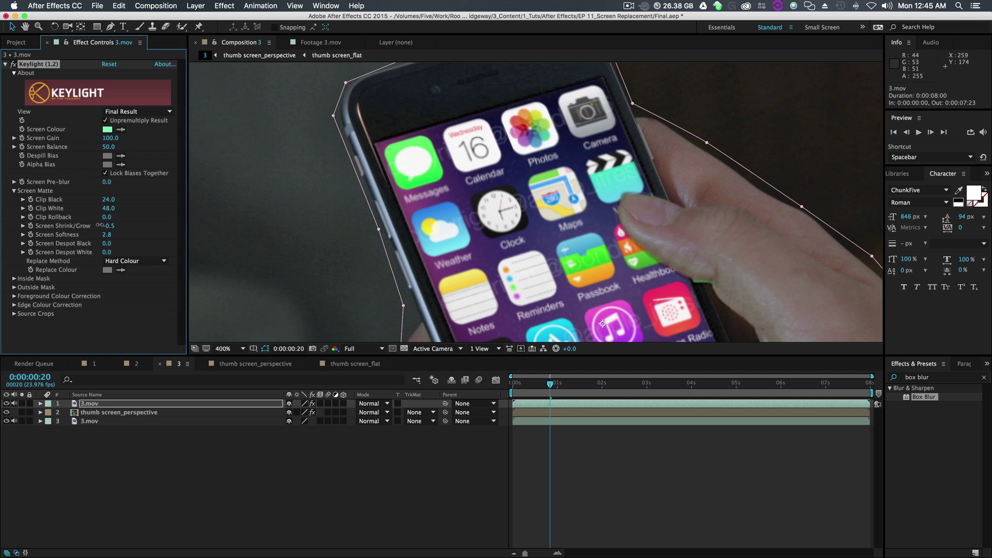
Preview composition 3 from its first frame to check the finished screen replacement with the whole shot in view
scroll(363, 231, "down", 4)
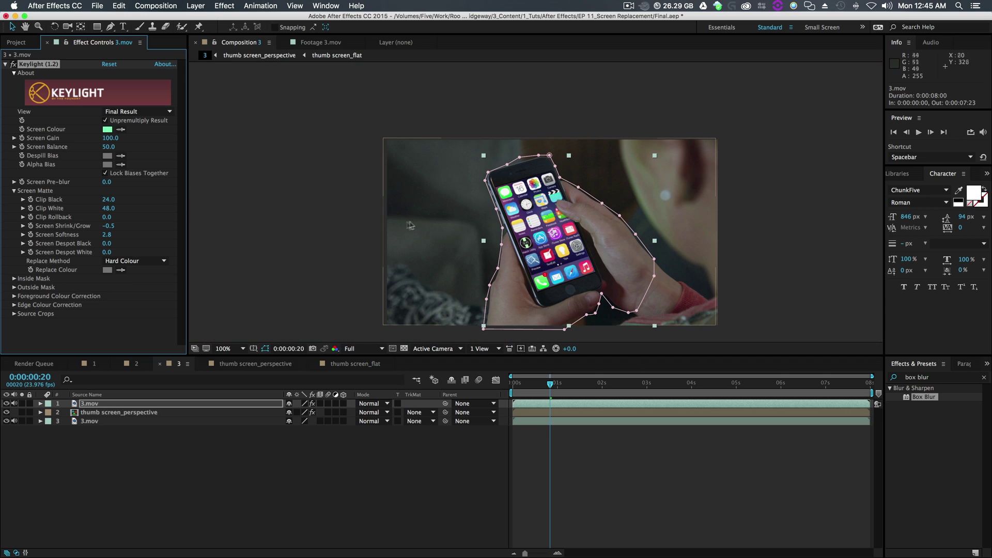
left_click_drag(429, 220, 425, 185)
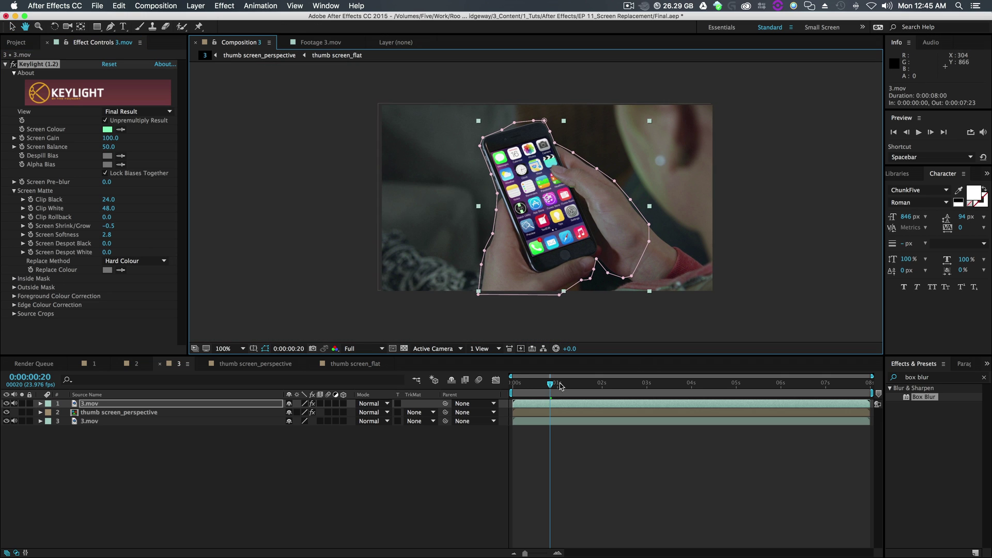
left_click(414, 473)
key("Home")
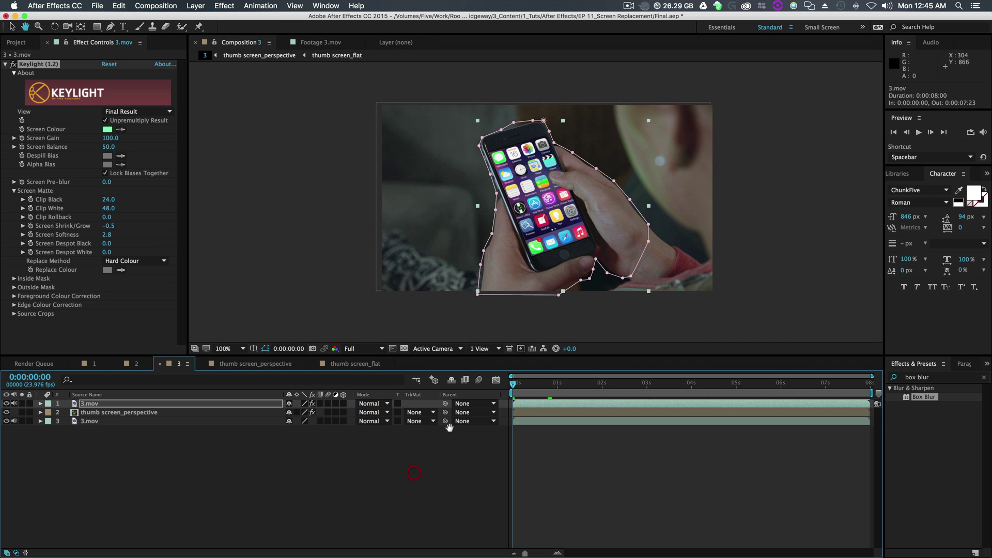
left_click(919, 132)
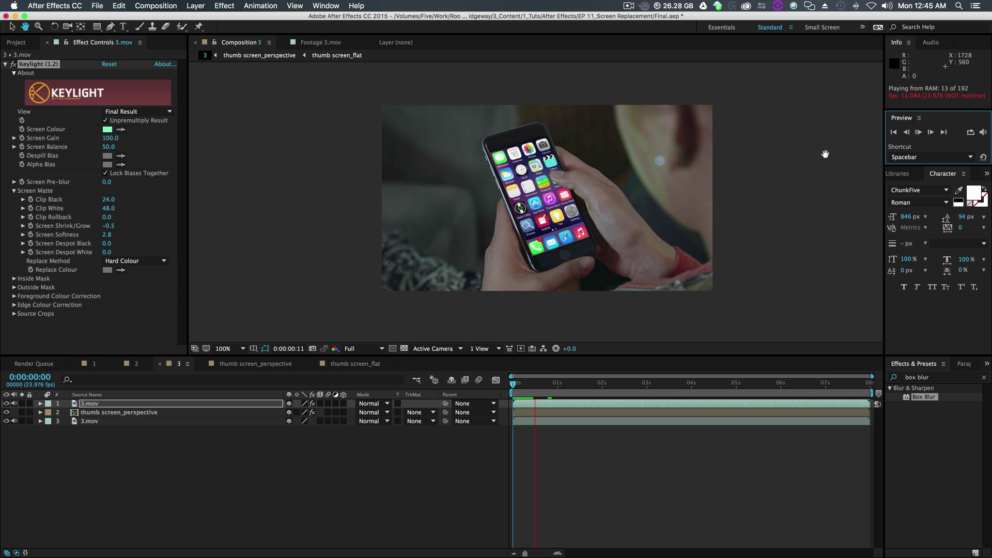